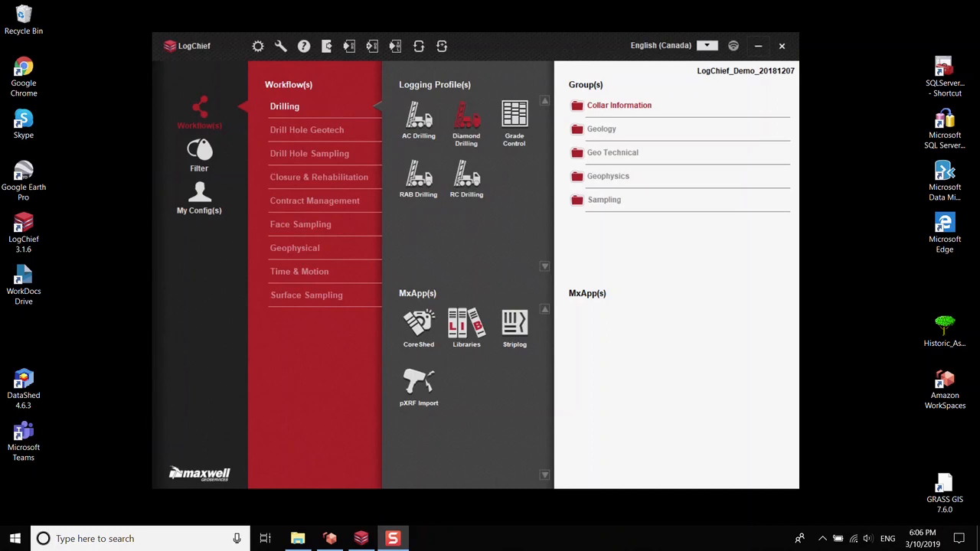
Launch Autorun.exe from the SampleCutSheetPlugin_2.2.0 folder in File Explorer, clearing the other windows out of the way.
click(757, 47)
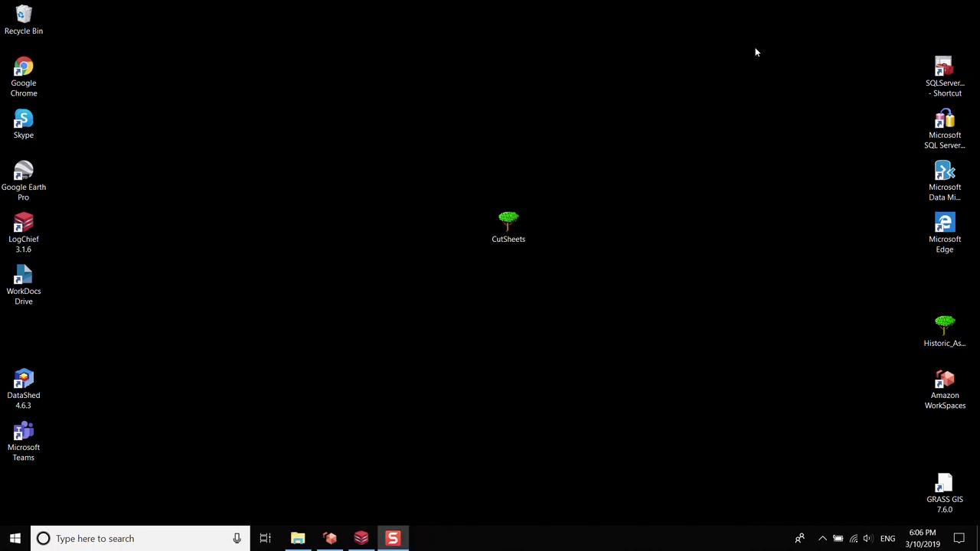
click(298, 538)
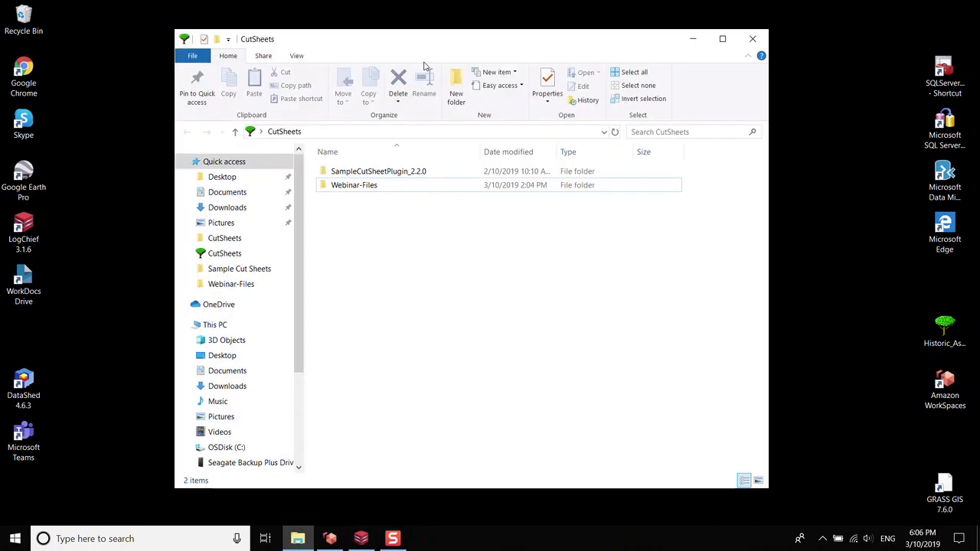
double_click(358, 171)
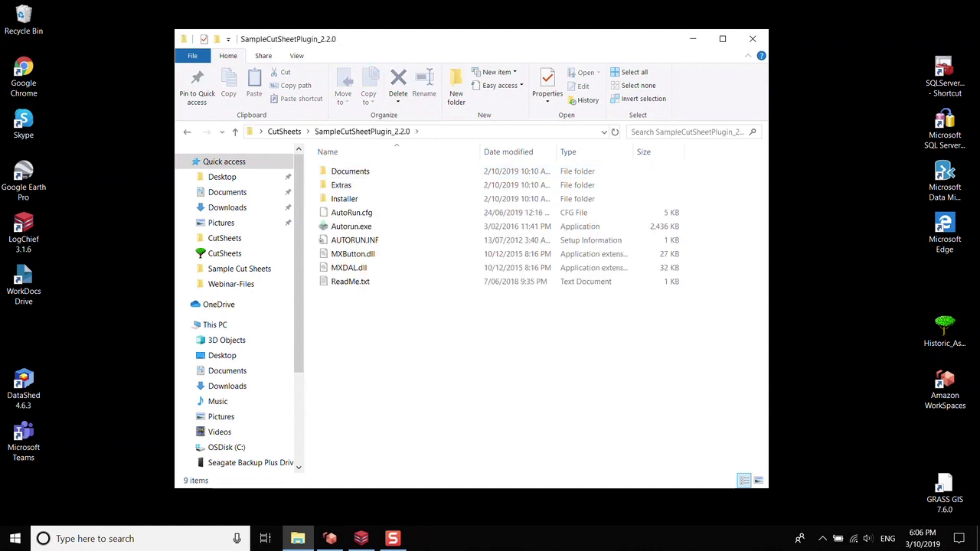
click(349, 229)
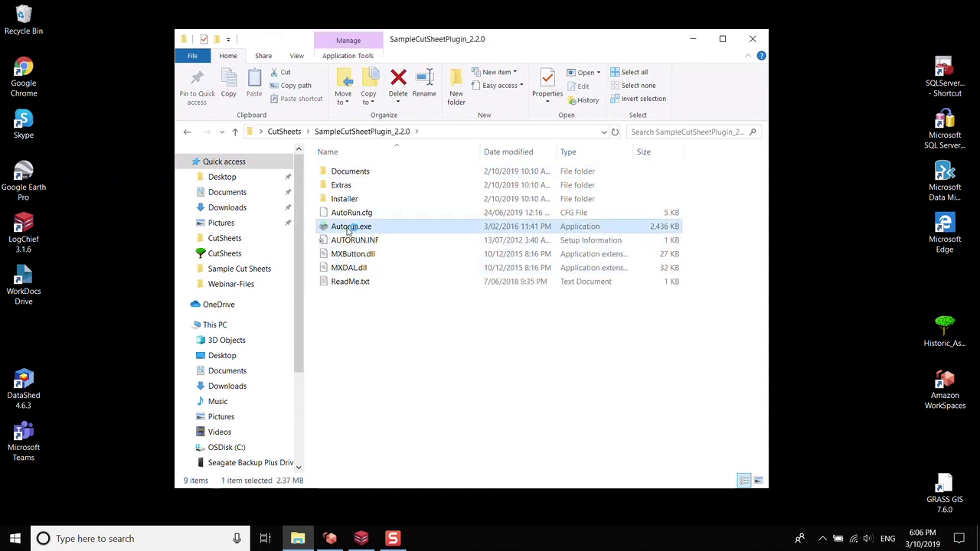
double_click(349, 228)
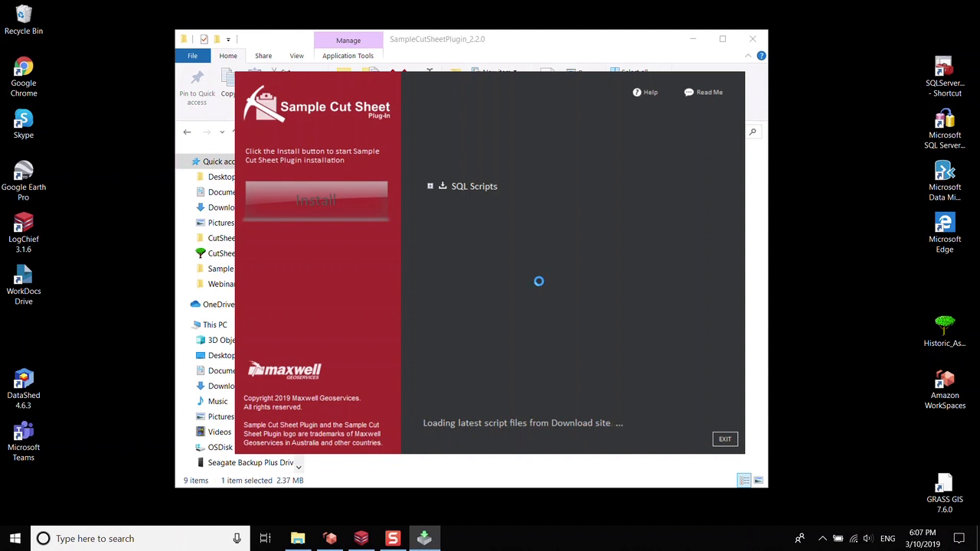
click(691, 38)
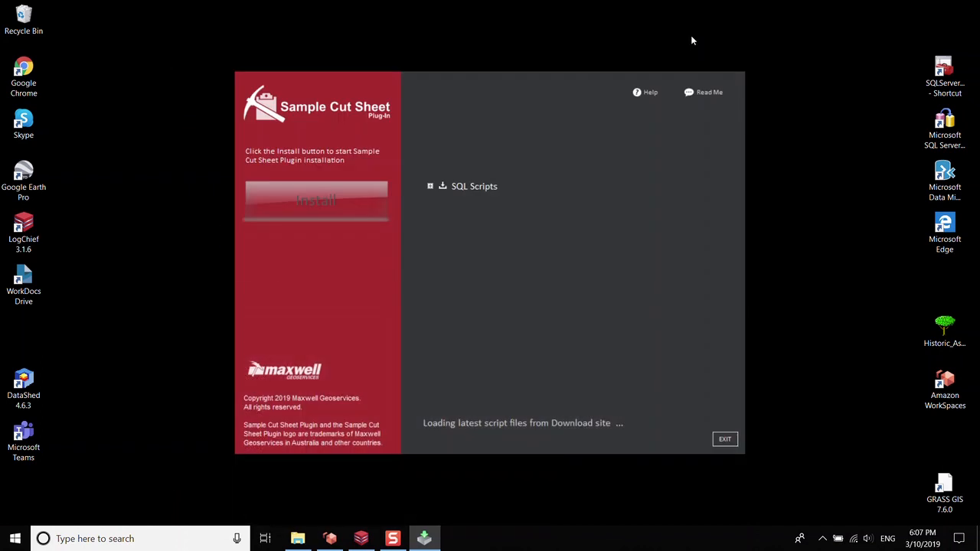
Run the Plugin v2.2 Schema Objects SQL script on database New_MDS463_LogChief_Demo on server ca-van-l0292\sql2014.
click(467, 188)
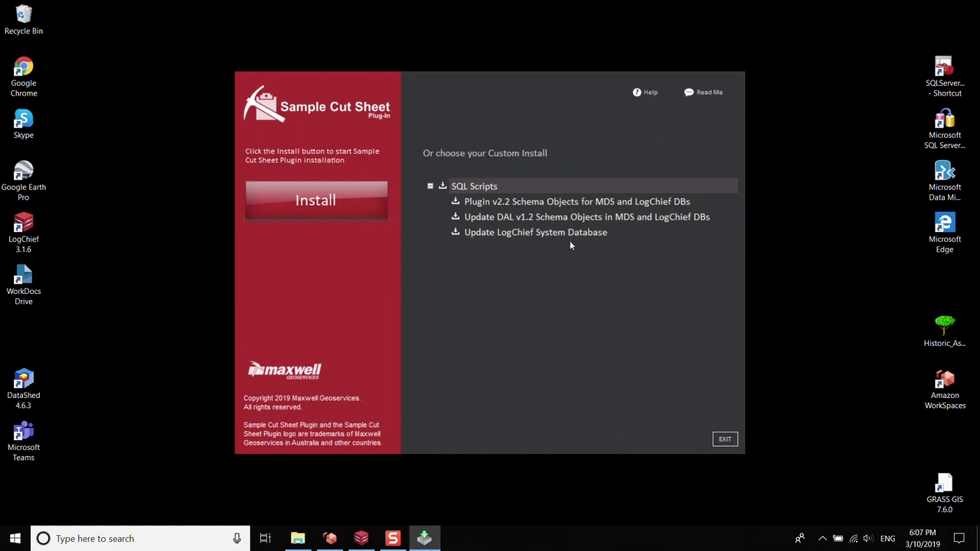
click(558, 203)
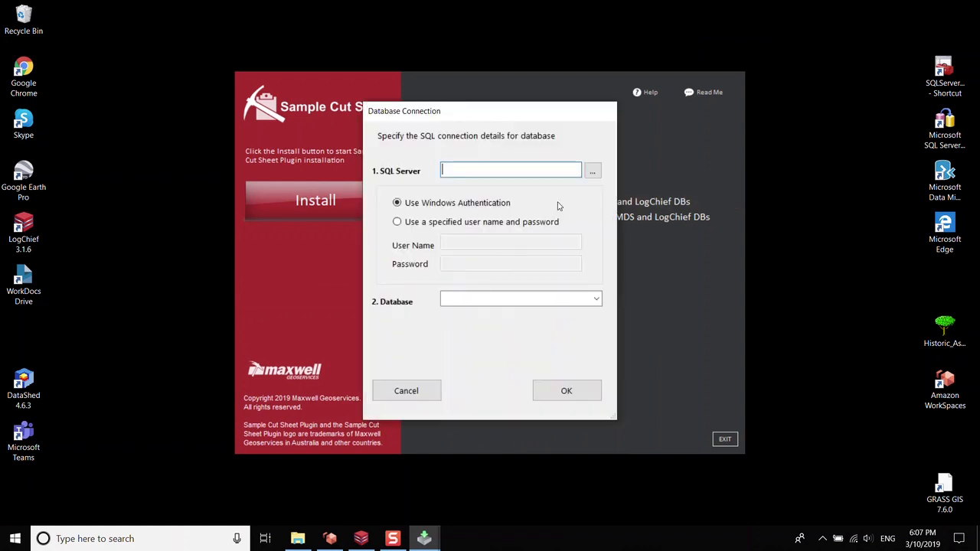
text(ca-van-l0292\)
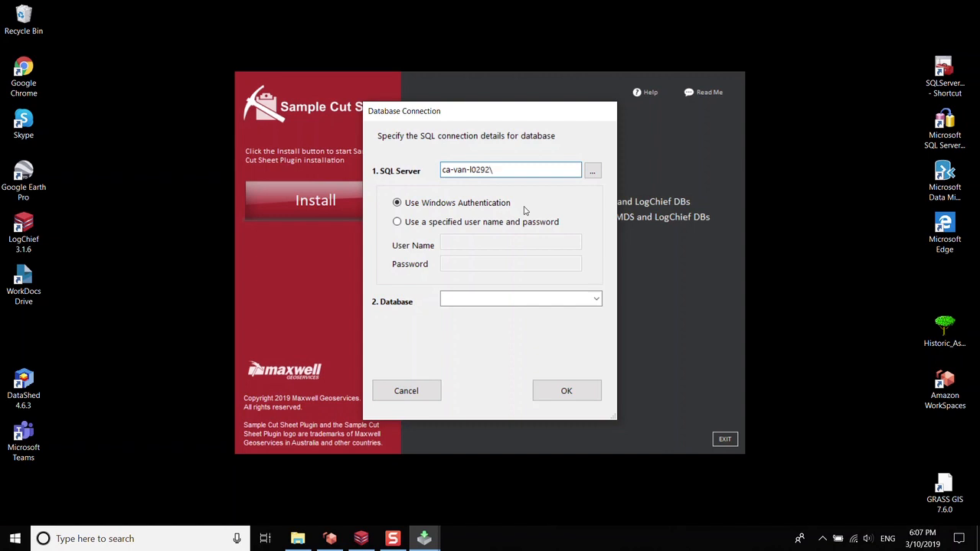
text(sql2014)
click(533, 301)
click(596, 300)
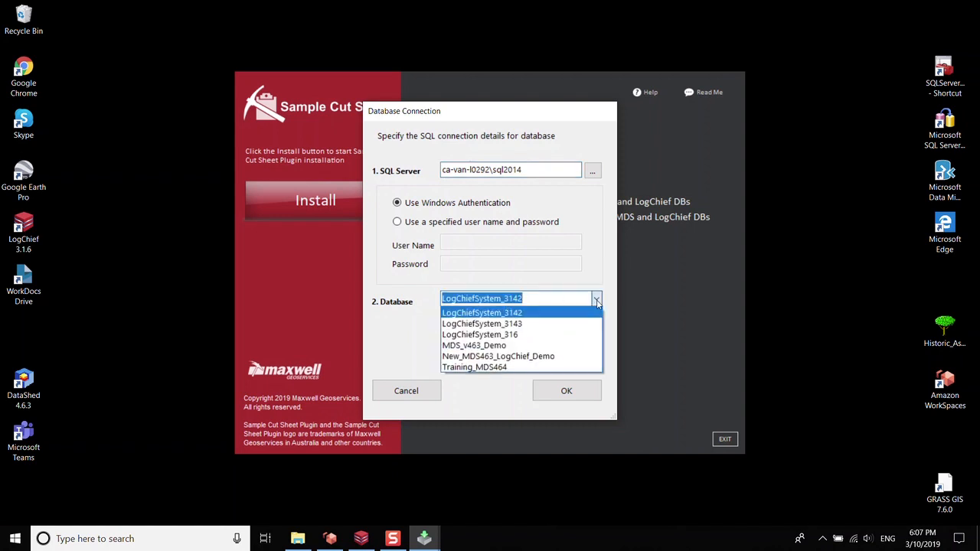
click(525, 356)
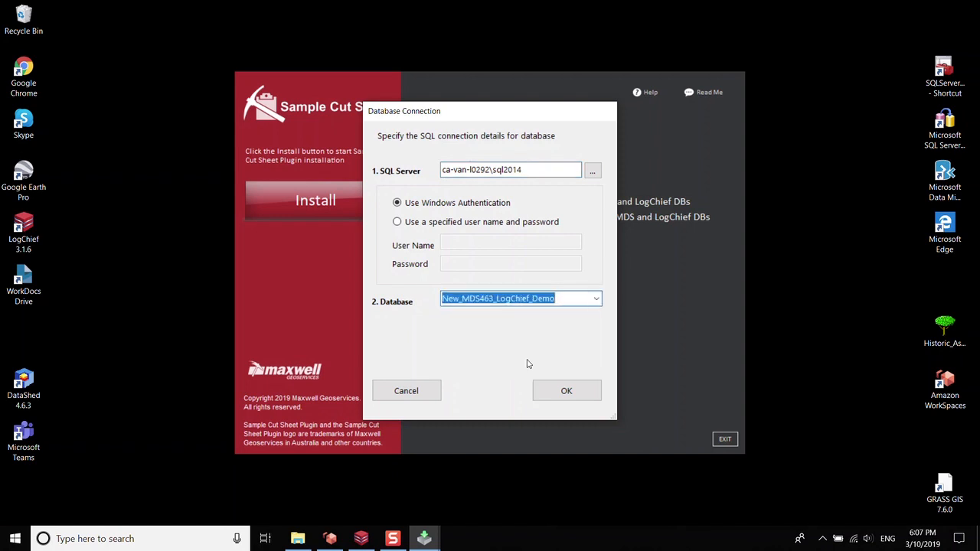
click(564, 392)
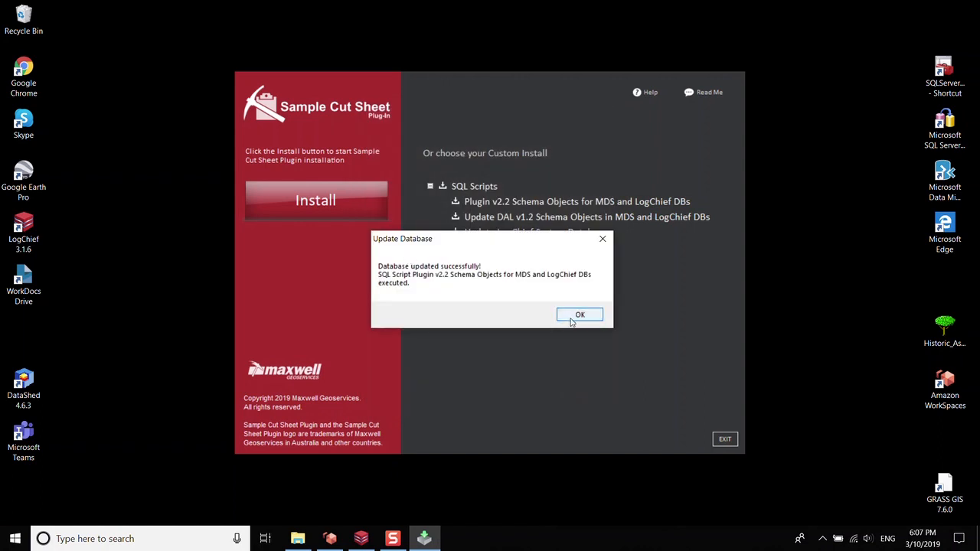
click(580, 316)
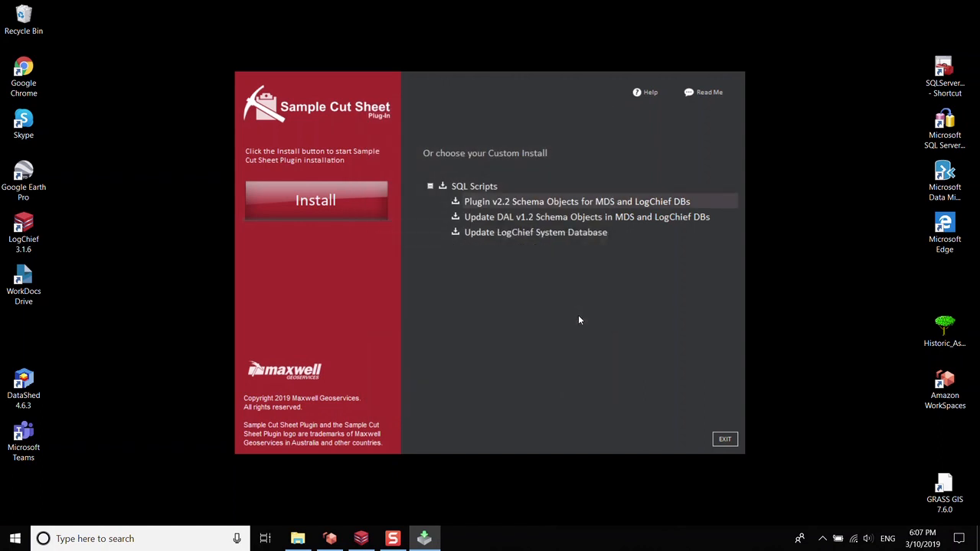
Run the Plugin v2.2 Schema Objects script on database LogChief_Demo_20181207 on server ca-van-l0292\sql2016_dev.
click(567, 203)
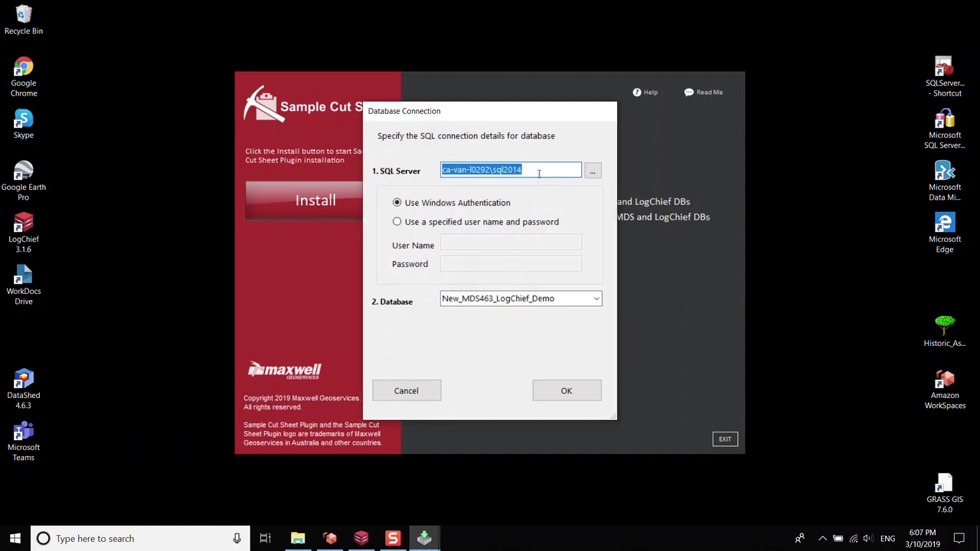
click(538, 171)
key(BackSpace)
text(6)
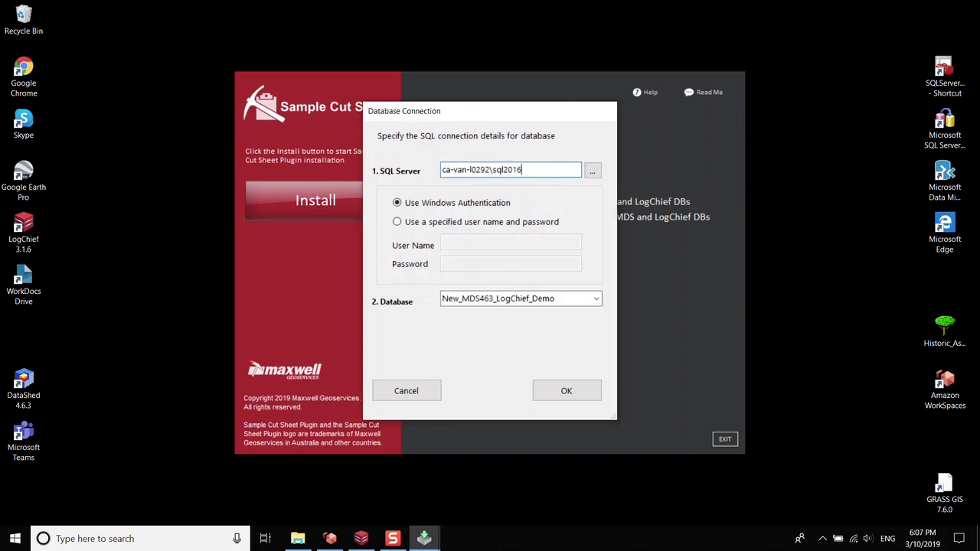
text(_dev)
click(559, 299)
click(596, 299)
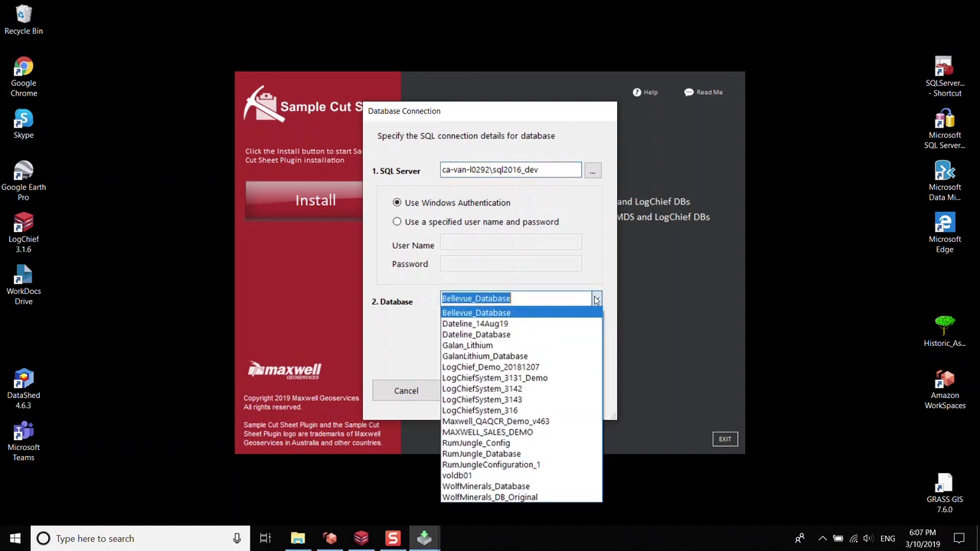
click(540, 368)
click(565, 390)
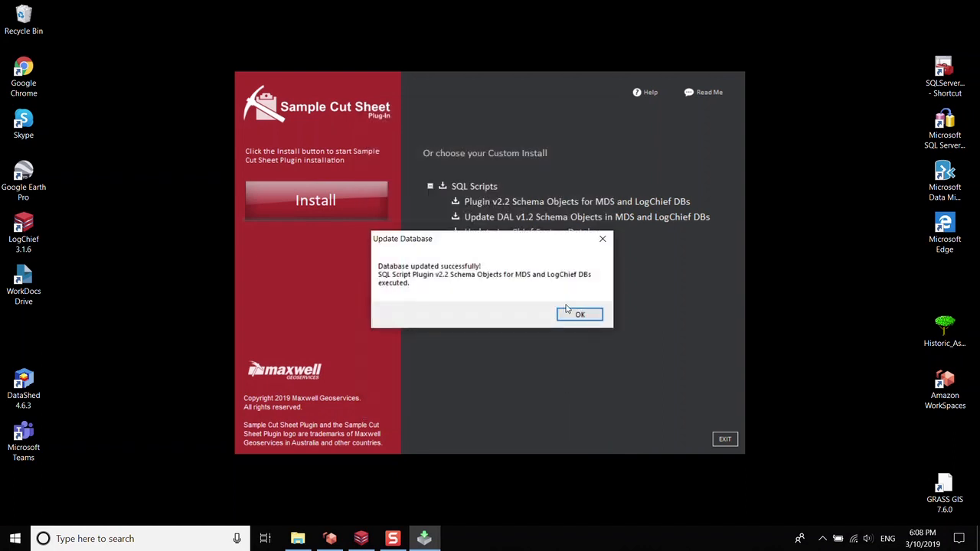
click(577, 315)
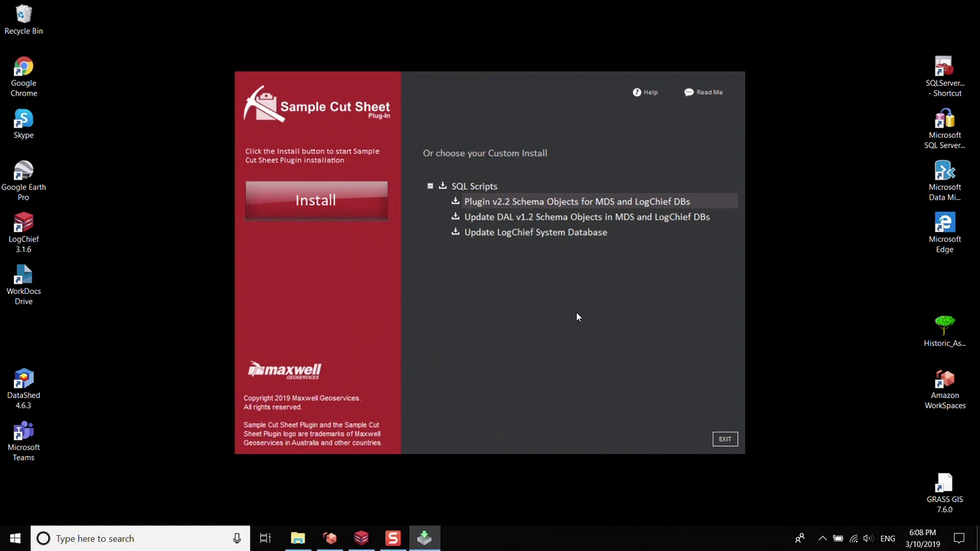
Copy the current server name, and run the Update DAL v1.2 Schema Objects script on New_MDS463_LogChief_Demo on ca-van-l0292\sql2014.
click(581, 222)
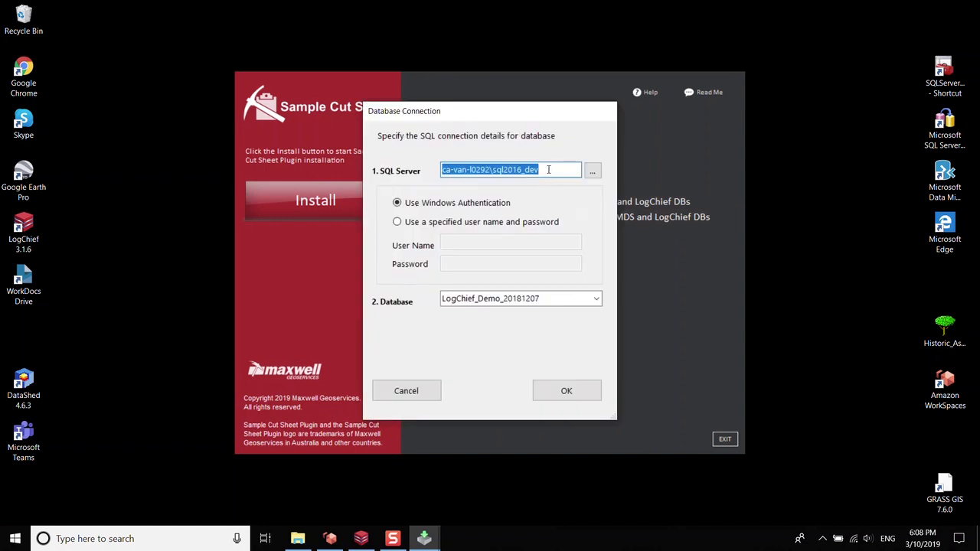
click(545, 170)
drag(545, 169, 385, 171)
key(ctrl+c)
click(550, 171)
drag(519, 171, 556, 170)
text(4)
click(568, 300)
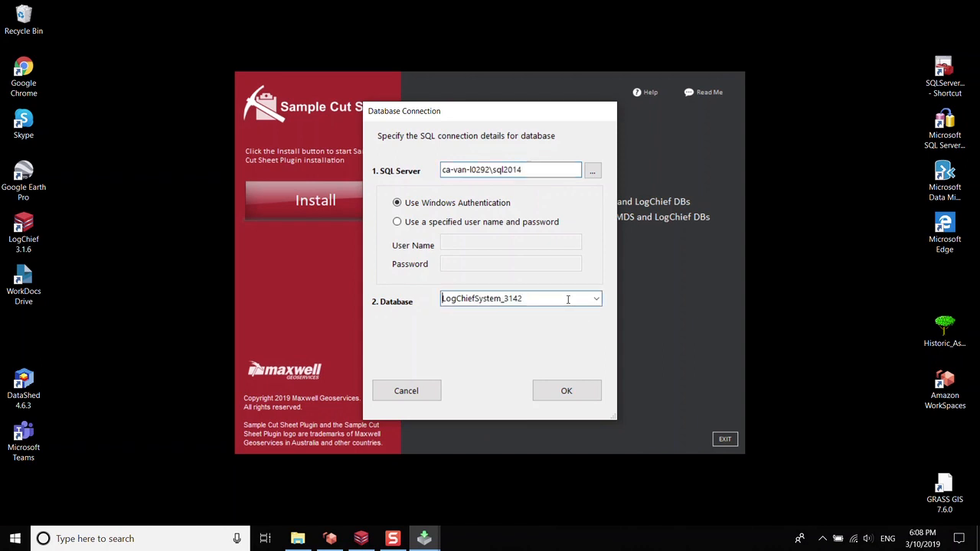
click(594, 299)
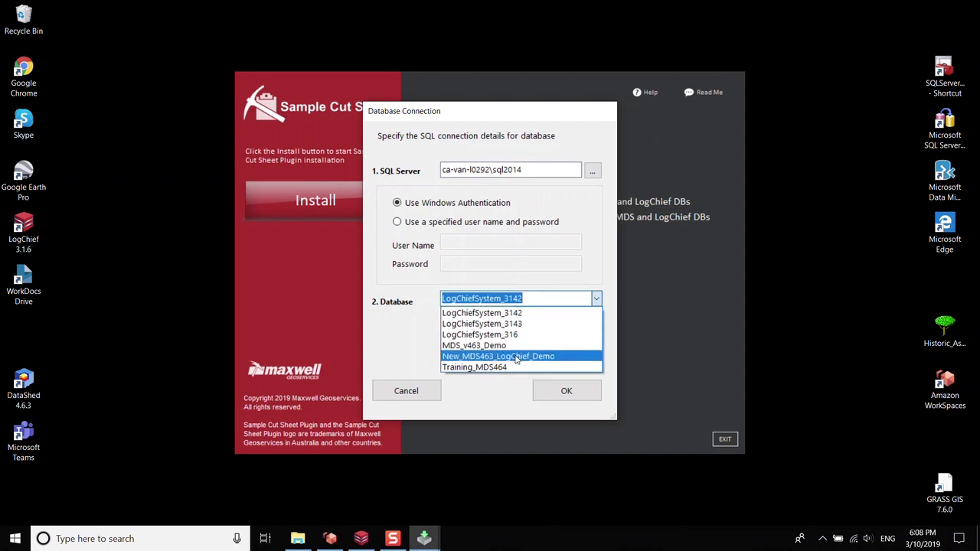
click(517, 358)
click(564, 391)
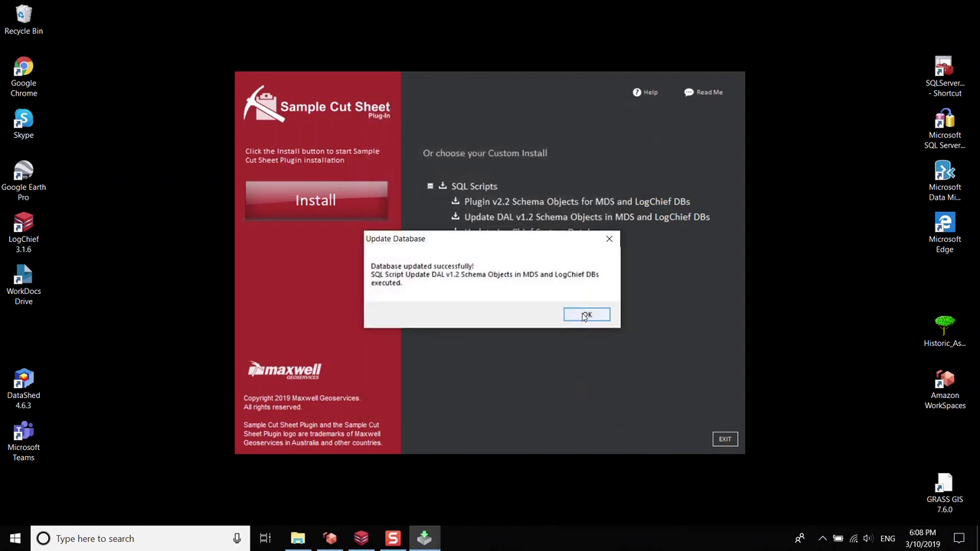
click(586, 315)
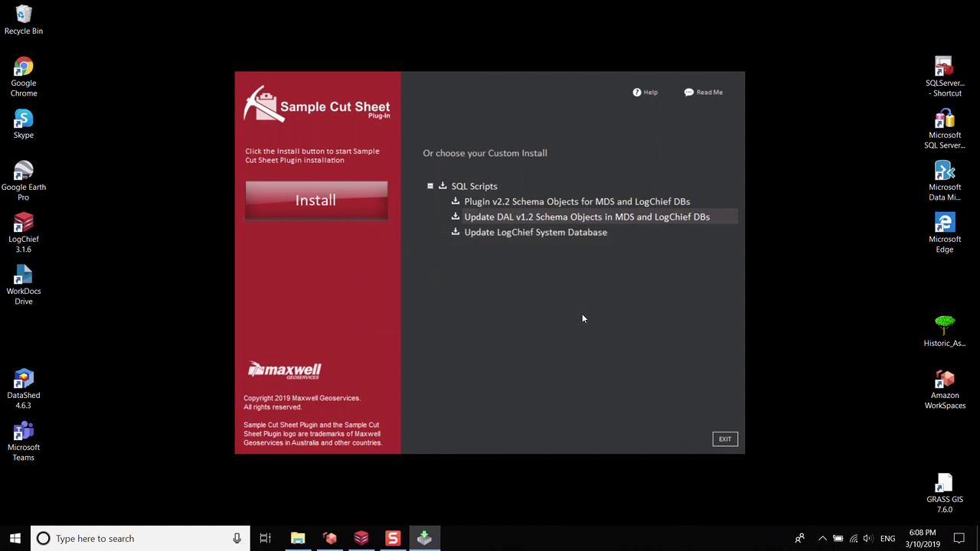
Run the Update DAL v1.2 Schema Objects script on database LogChief_Demo_20181207 on server ca-van-l0292\sql2016_dev.
click(604, 219)
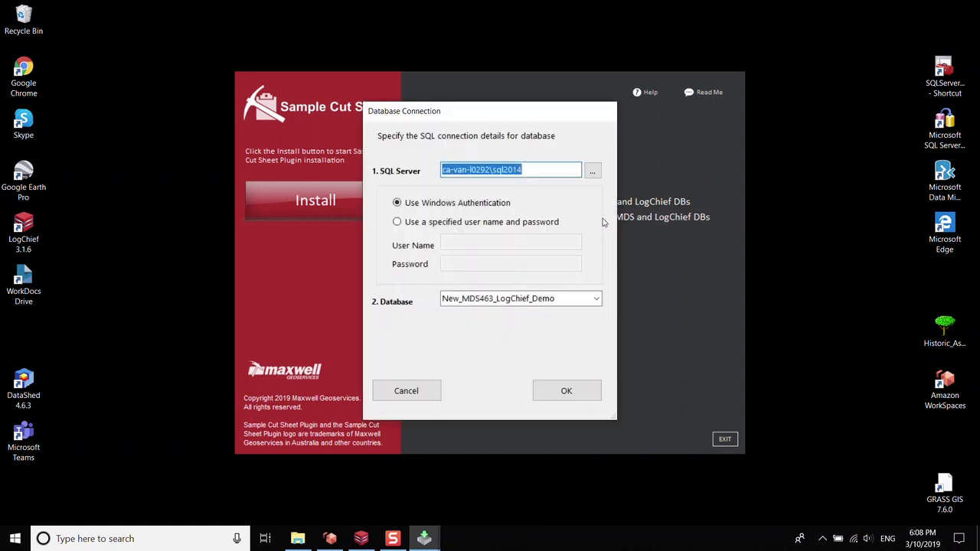
key(ctrl+v)
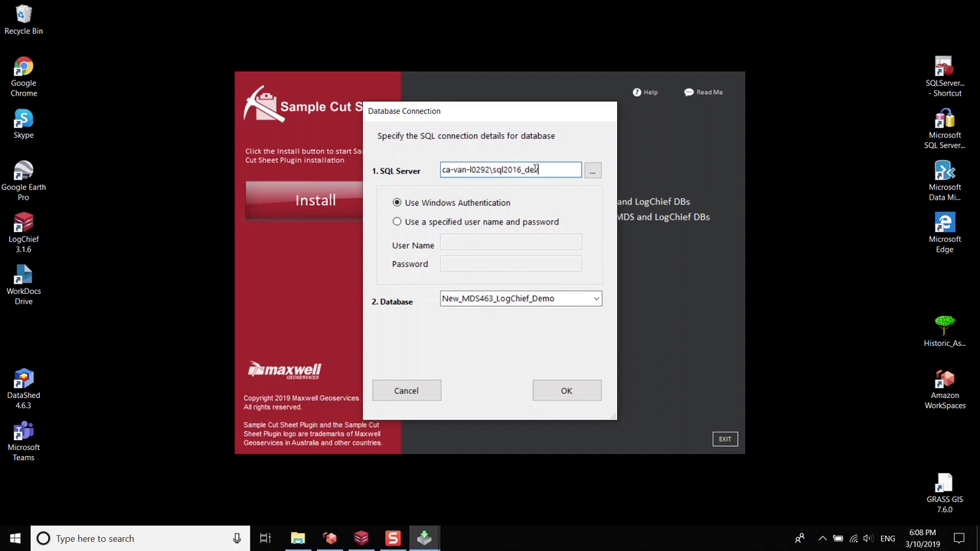
click(597, 300)
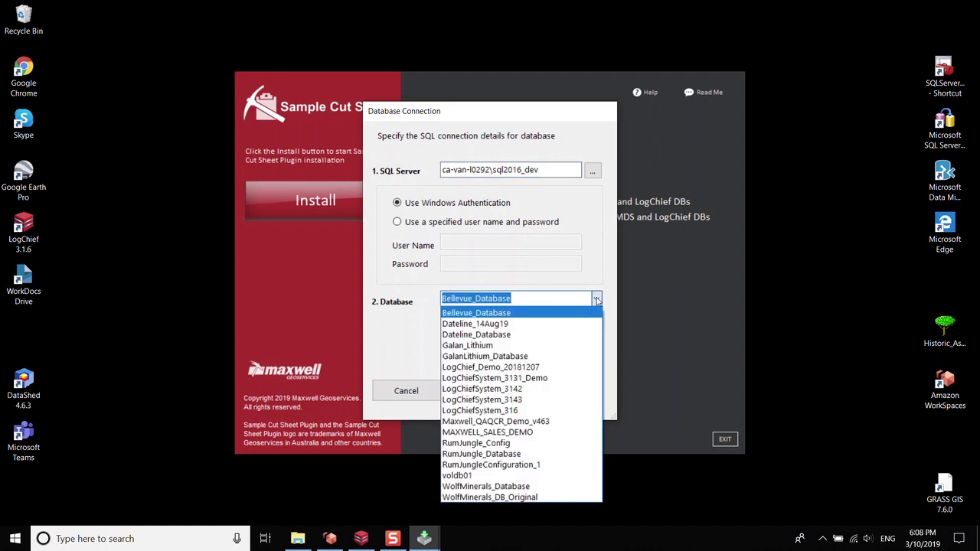
click(542, 368)
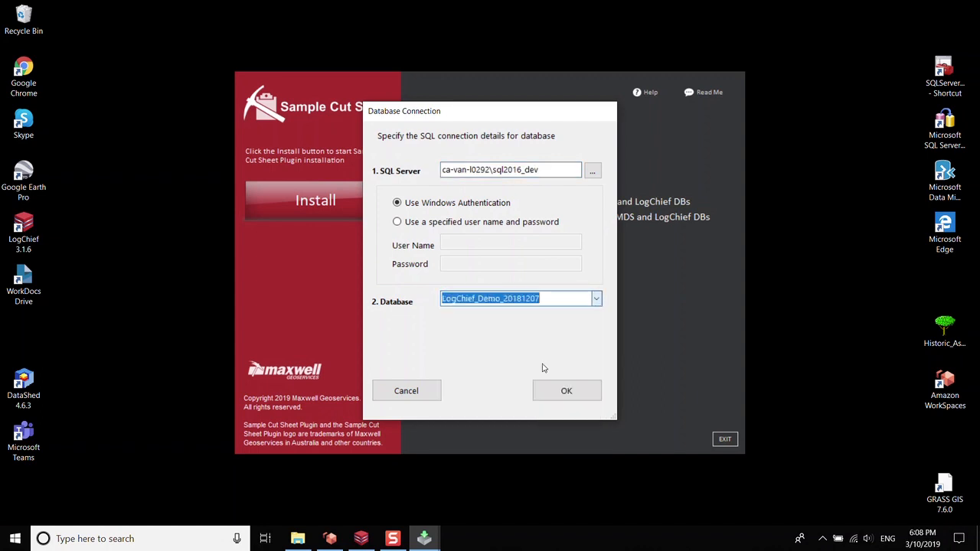
click(555, 299)
click(565, 392)
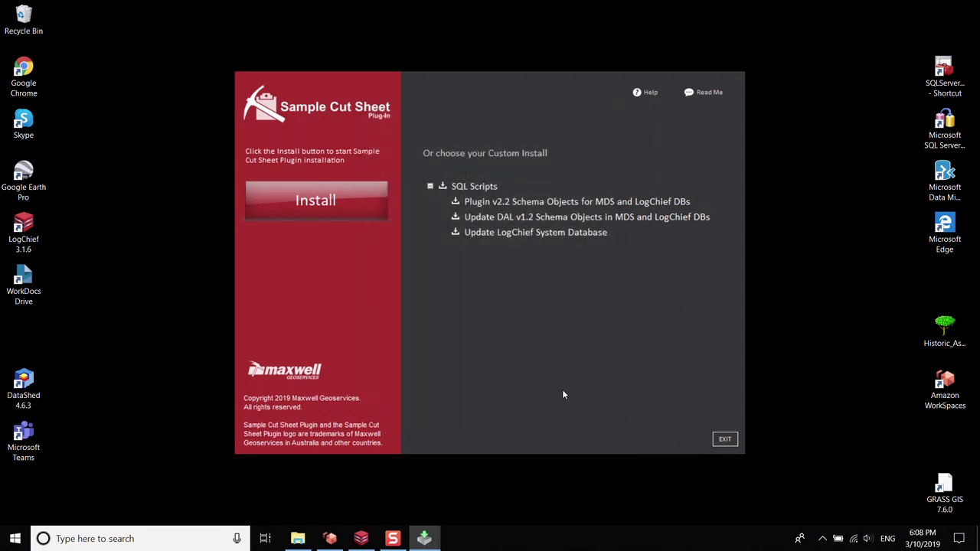
click(586, 315)
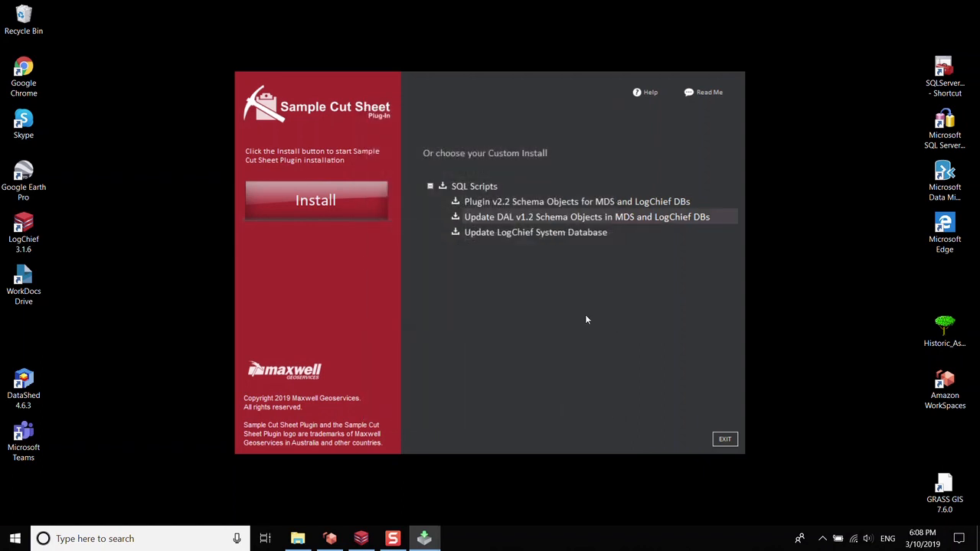
Start the Update LogChief System Database script, and switch to LogChief to check the LogChiefSystem database connection in its options.
click(555, 233)
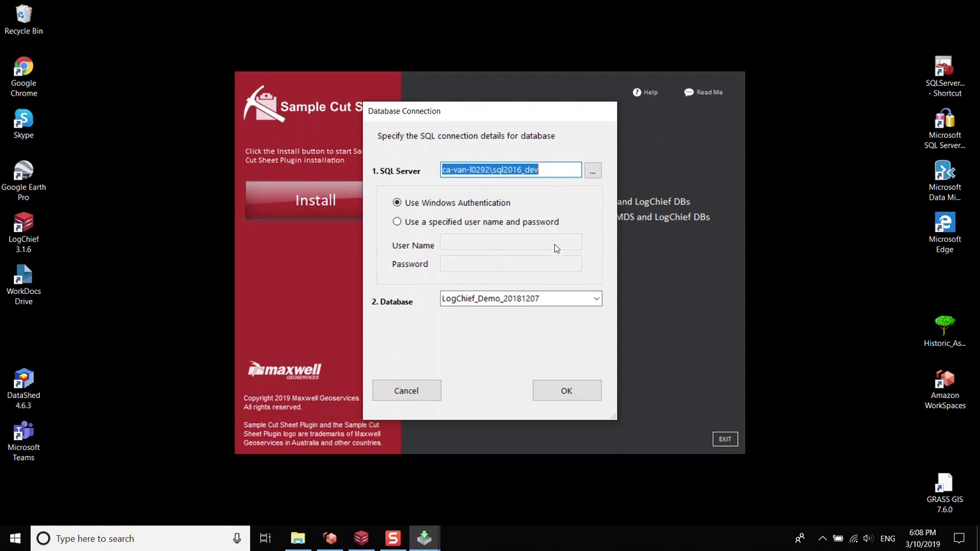
click(362, 540)
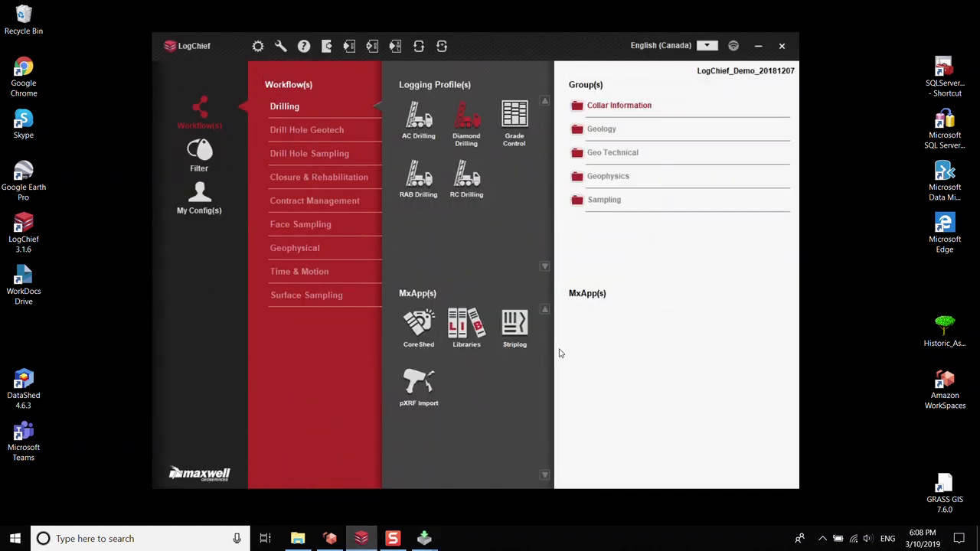
click(281, 47)
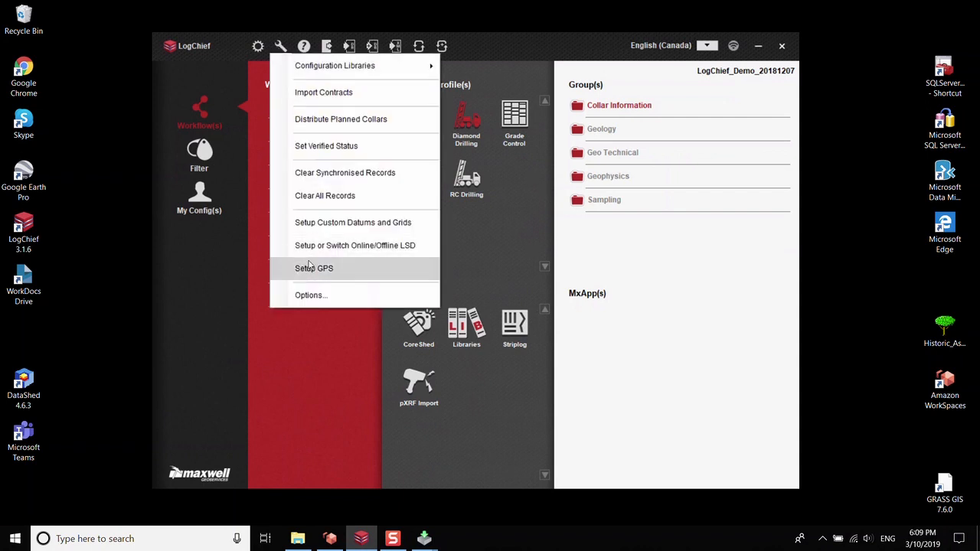
click(310, 295)
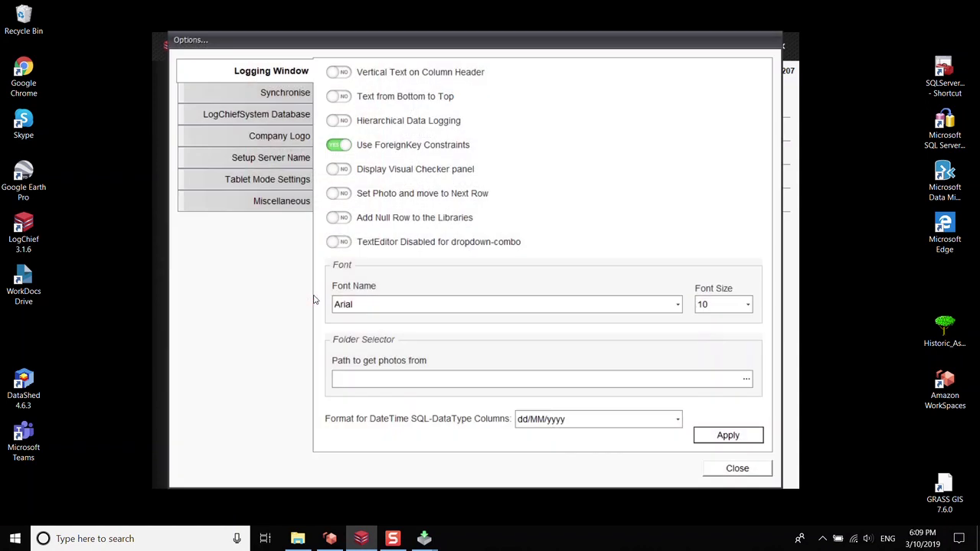
click(251, 114)
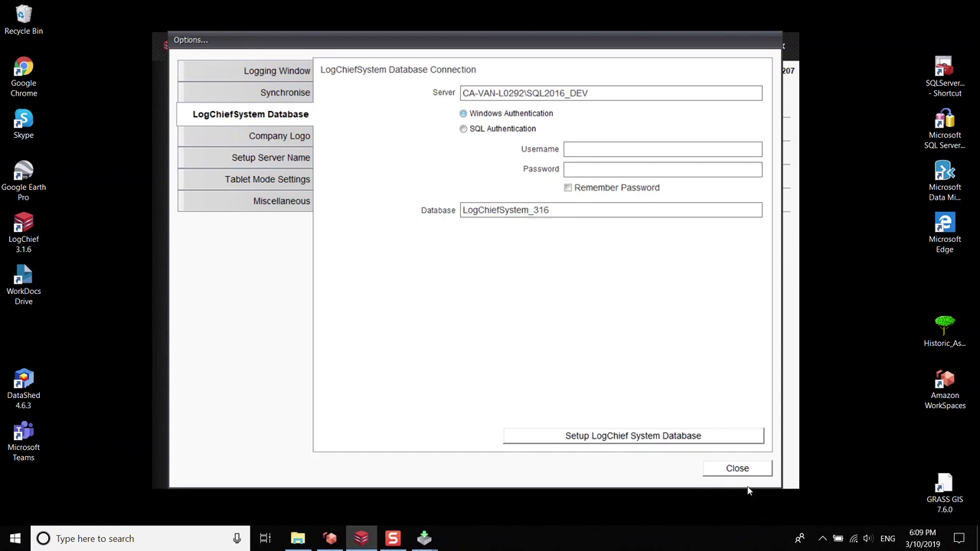
click(738, 469)
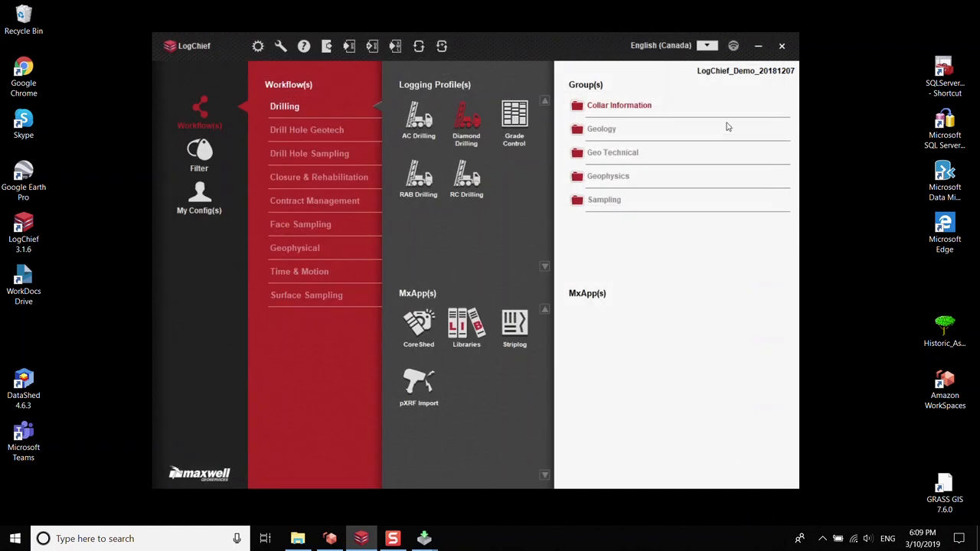
Return to the plug-in installer and run the Update LogChief System Database script on database LogChiefSystem_316 on server ca-van-l0292\sql2016_dev.
click(759, 49)
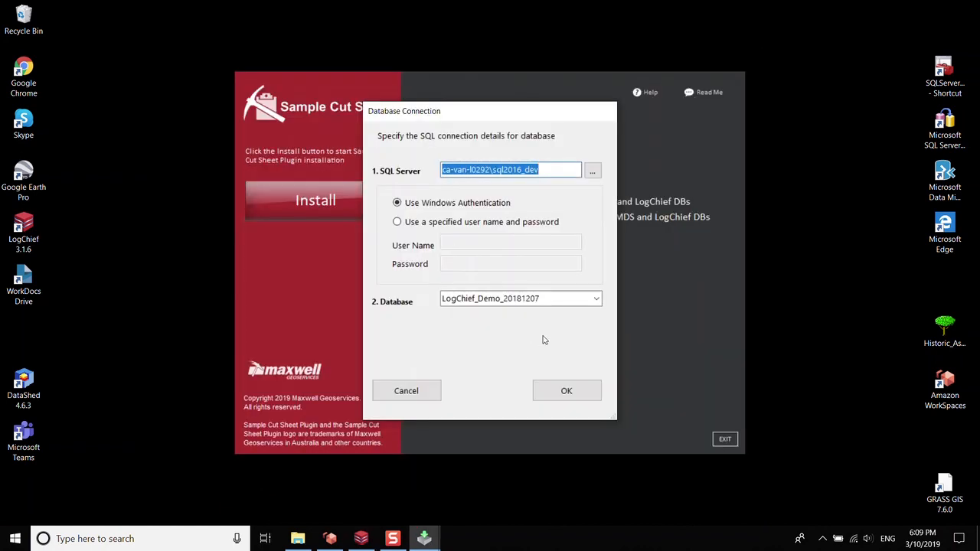
click(597, 298)
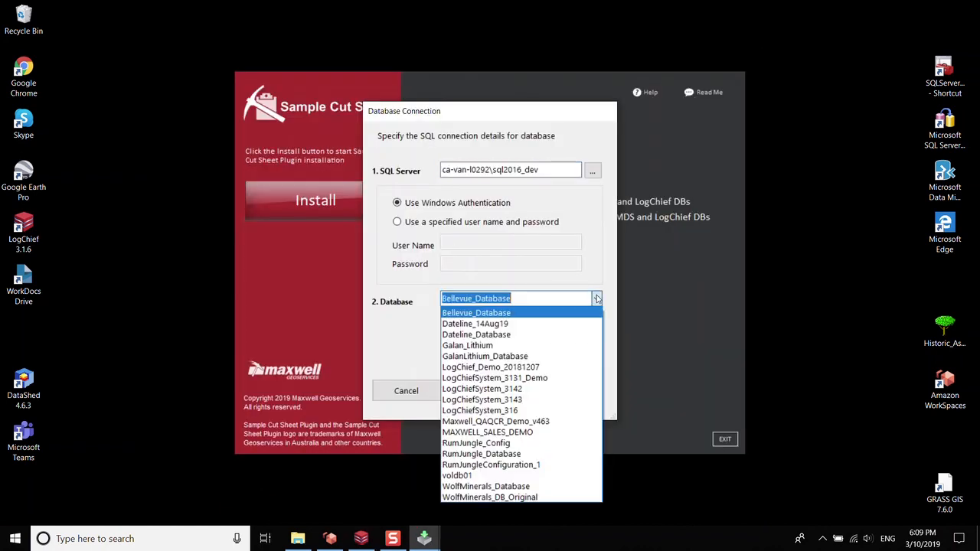
click(510, 411)
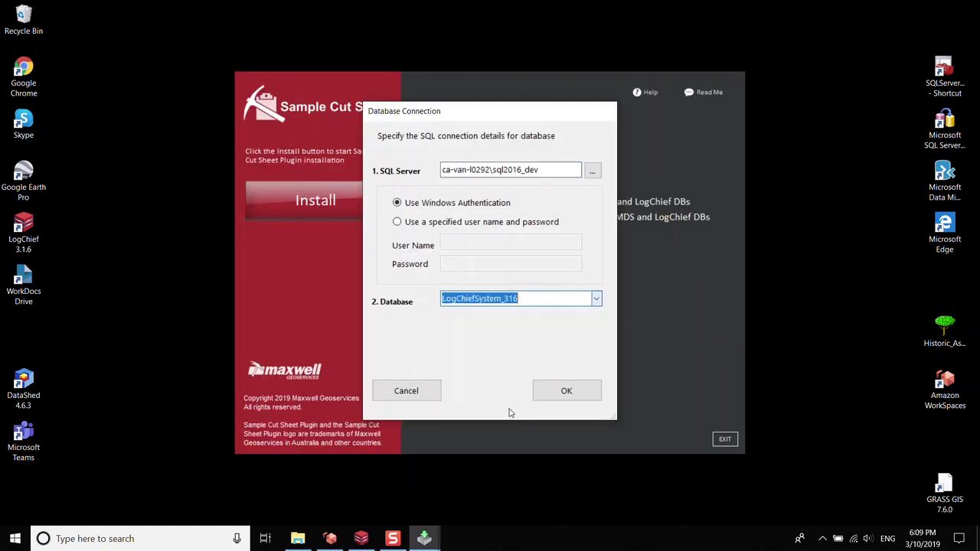
click(566, 391)
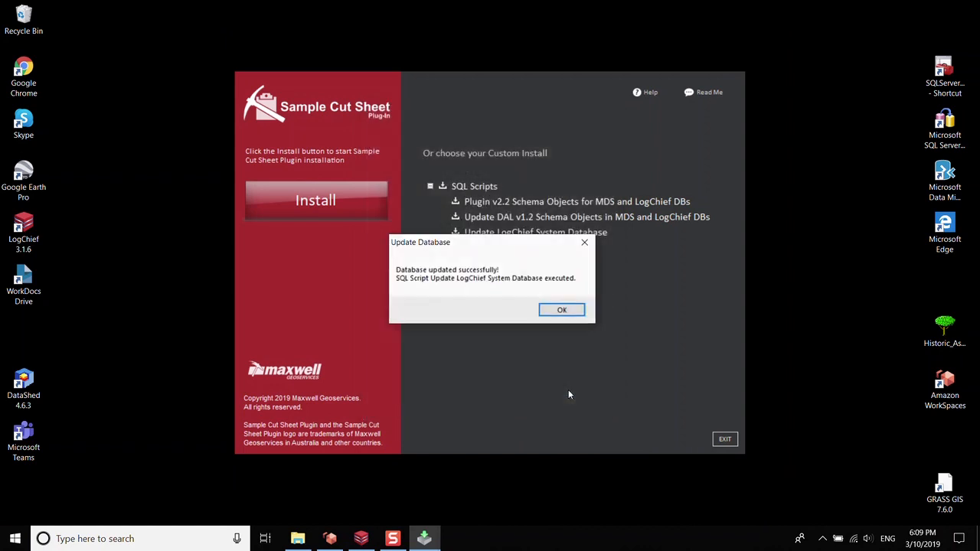
click(557, 311)
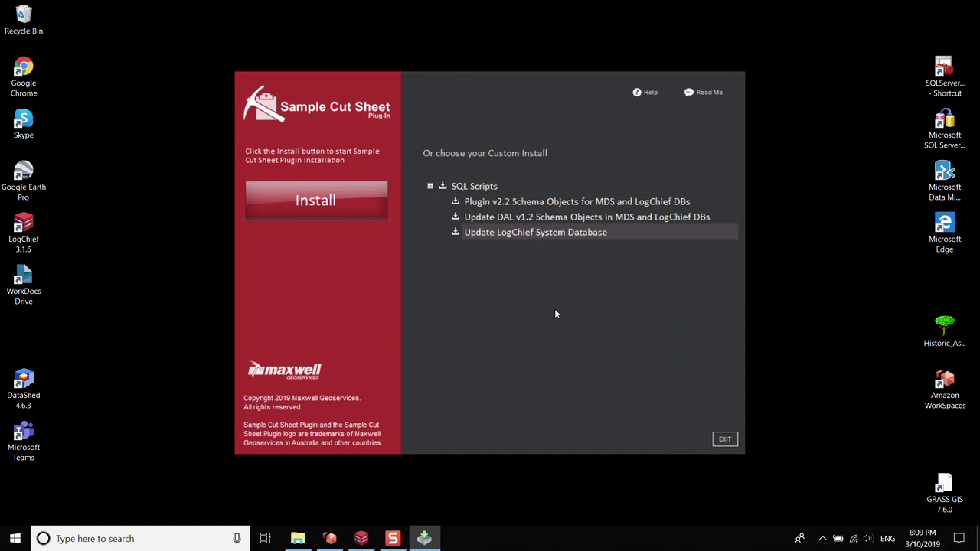
Install the Sample Sheet Plugin to the default destination folder, accepting the license agreement and the prefilled customer information, and exit the installer.
click(323, 205)
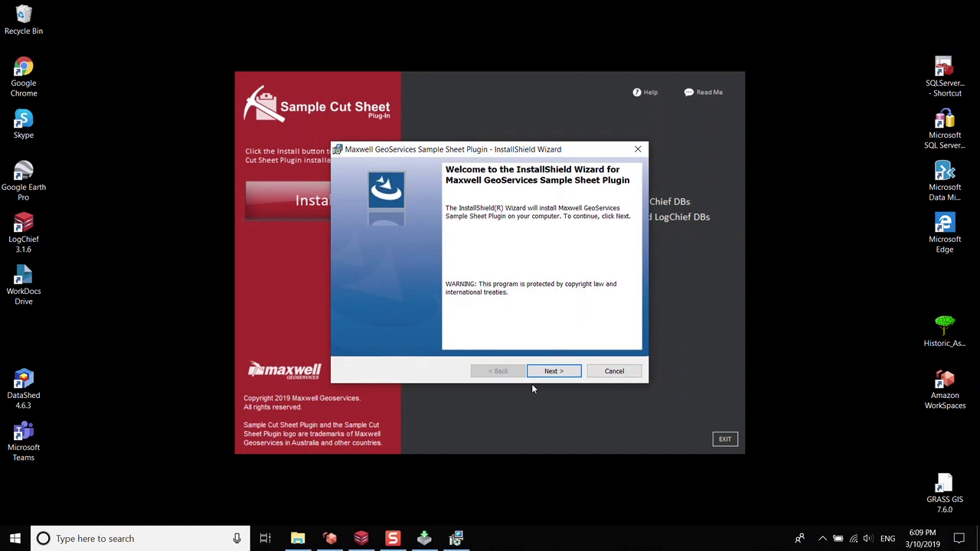
click(550, 372)
click(374, 327)
click(548, 372)
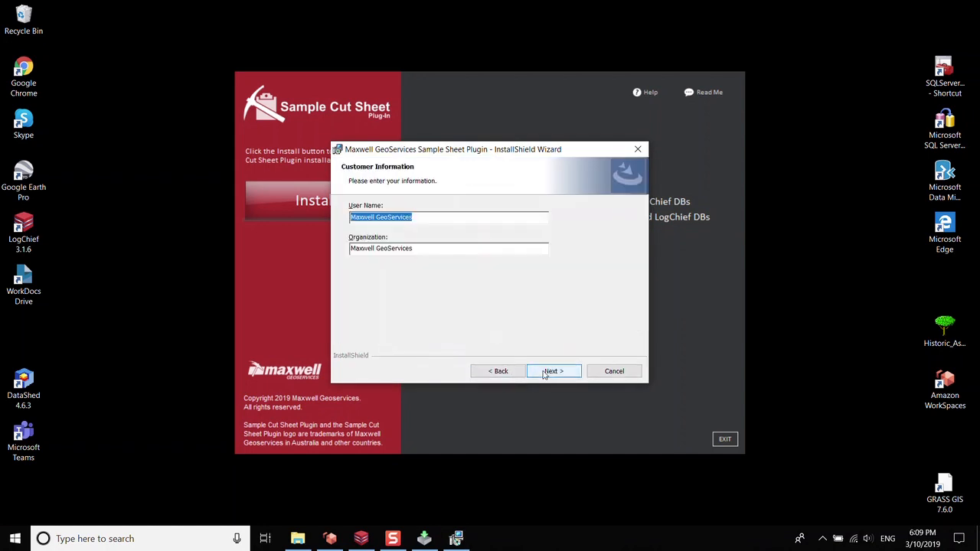
click(557, 376)
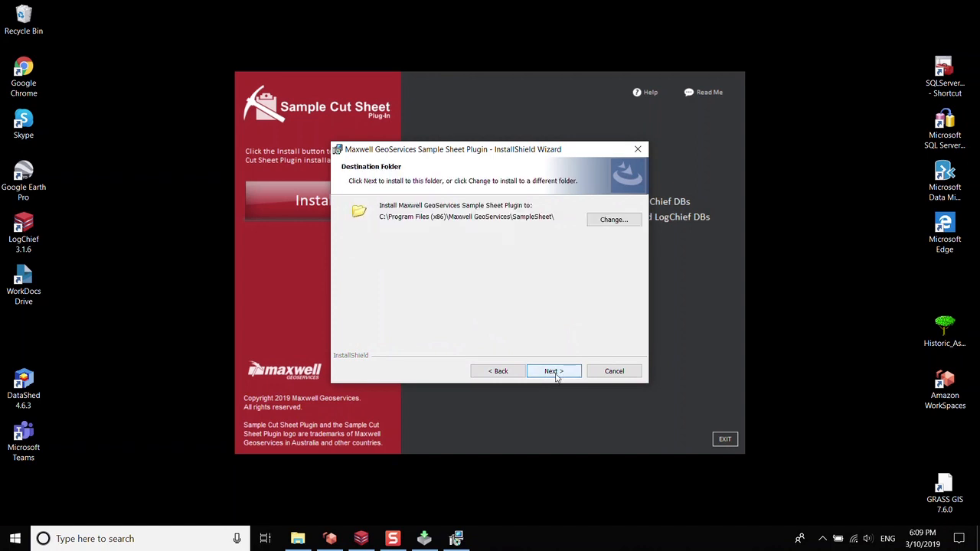
click(555, 373)
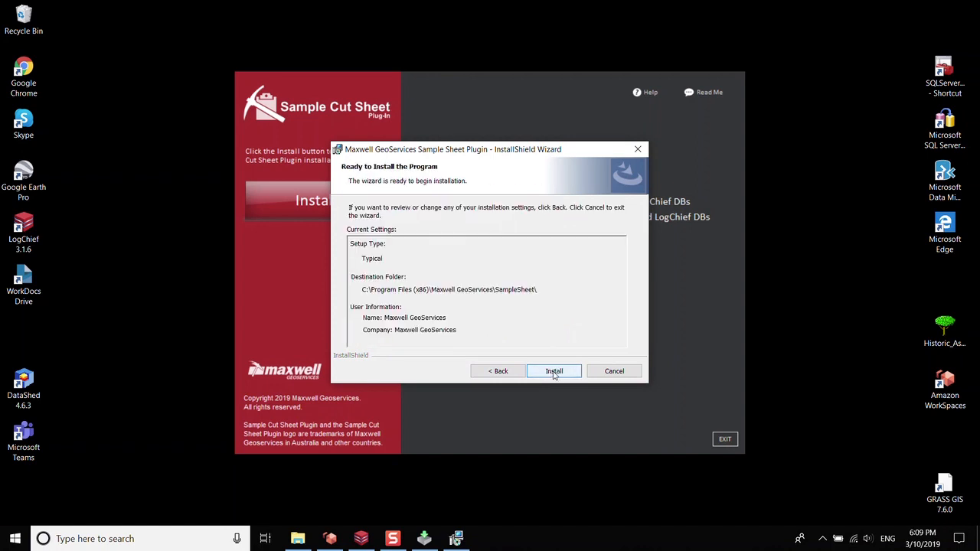
click(555, 373)
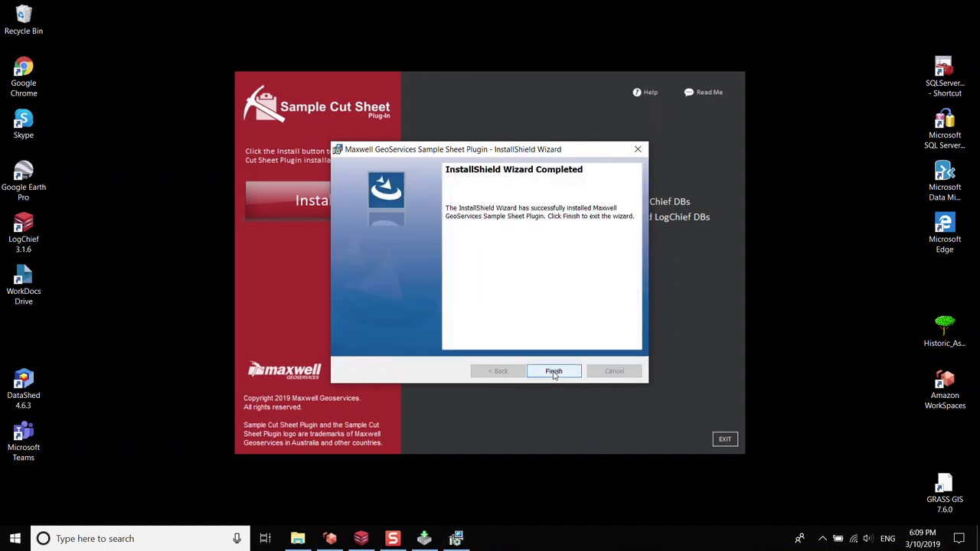
click(553, 371)
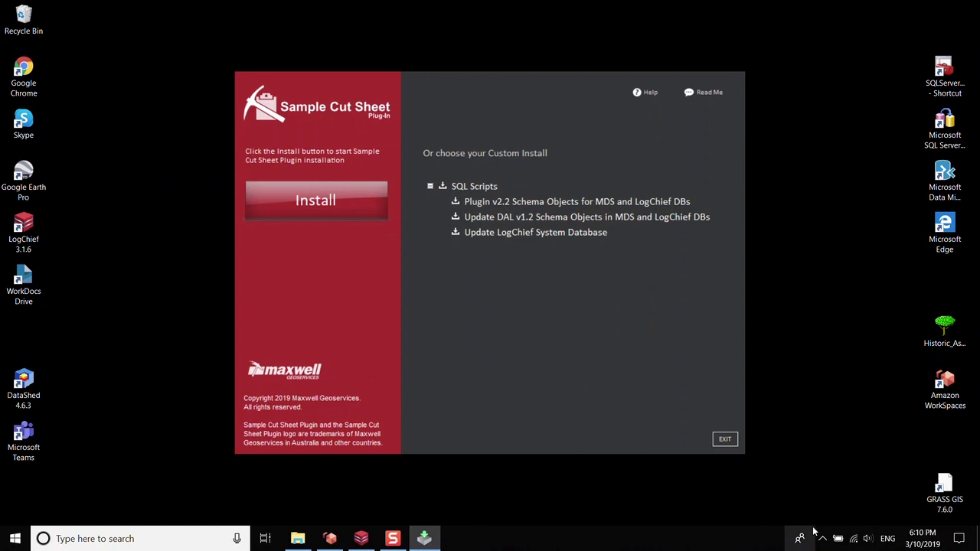
click(725, 440)
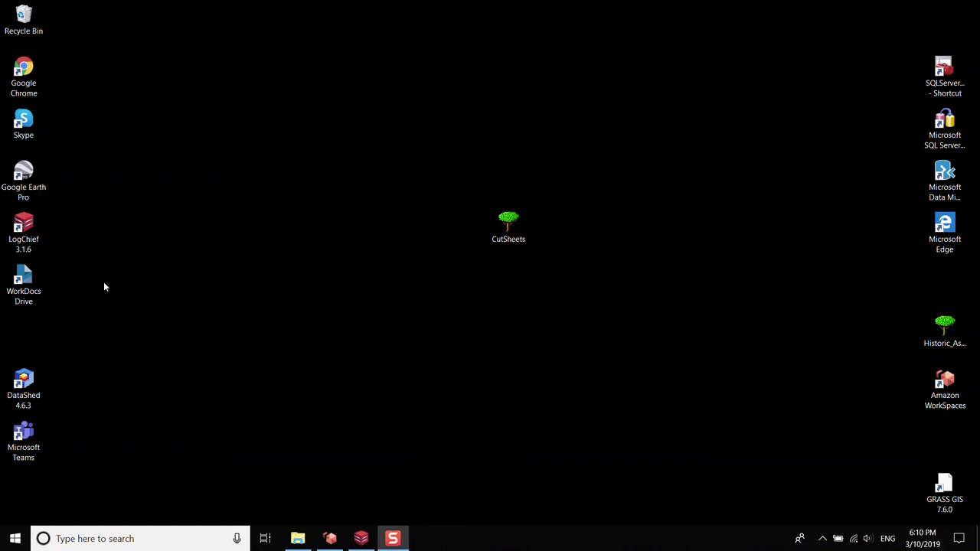
Restart LogChief 3.1.6 and open the Sample Sheet plug-in in a maximized window.
click(362, 538)
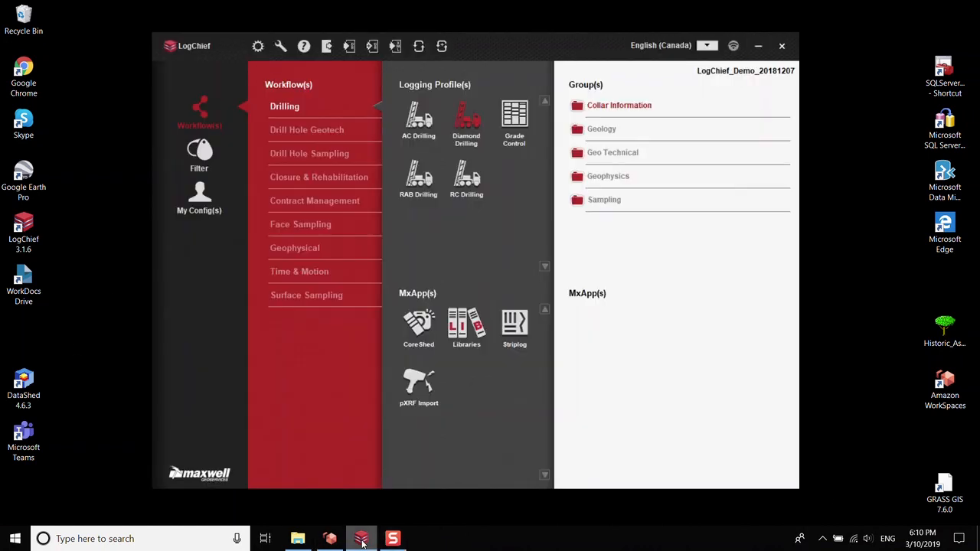
click(781, 46)
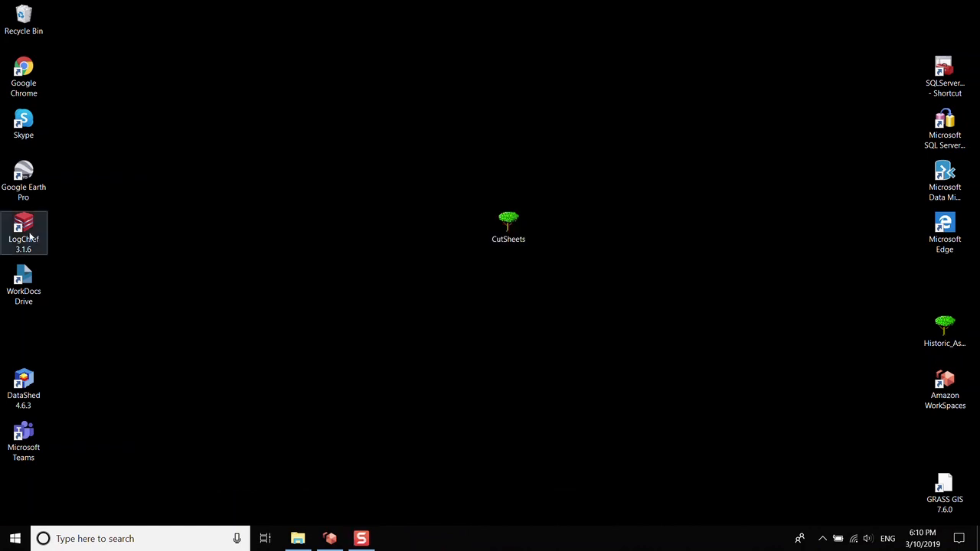
double_click(30, 236)
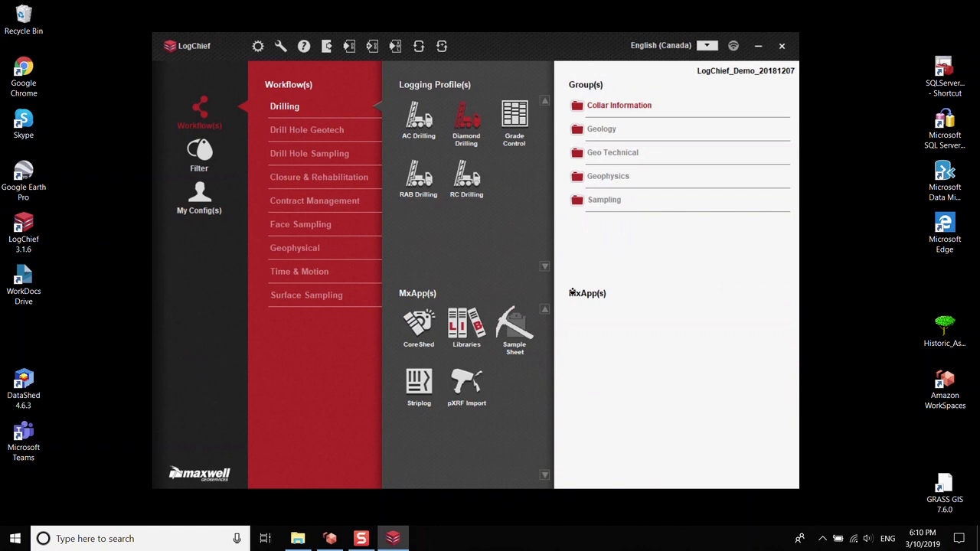
click(518, 333)
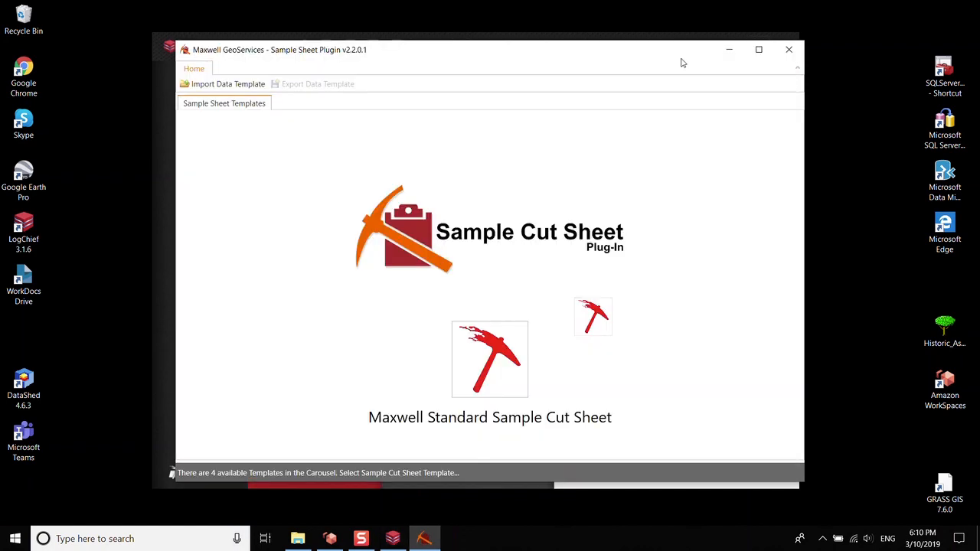
click(759, 49)
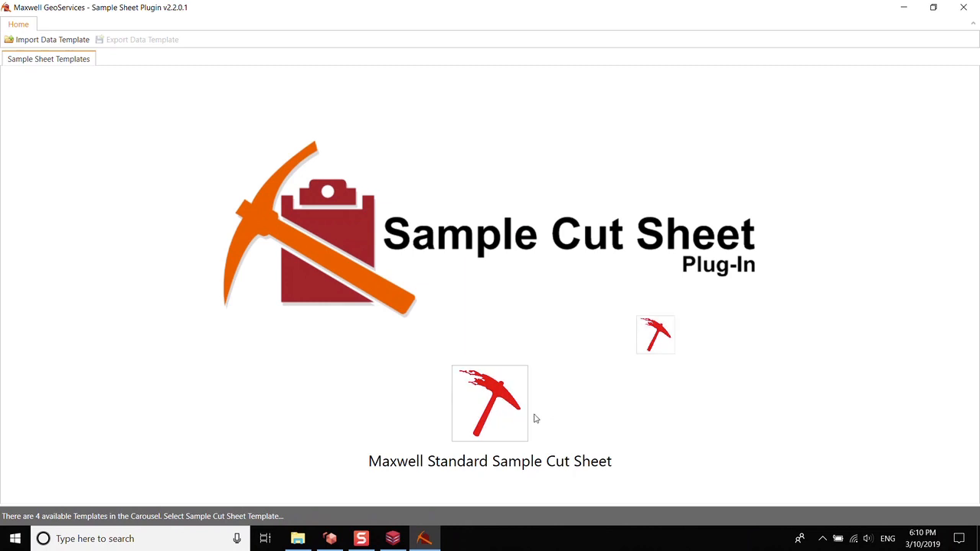
Load the Maxwell Standard Sample Cut Sheet template with its existing sample configuration, and review its Sample and QC Policy 1 defaults.
click(477, 401)
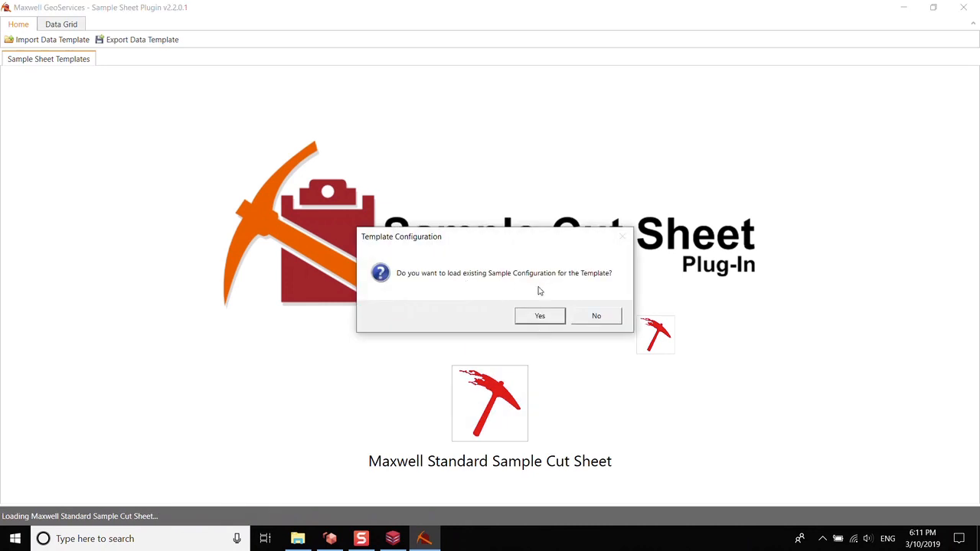
click(541, 319)
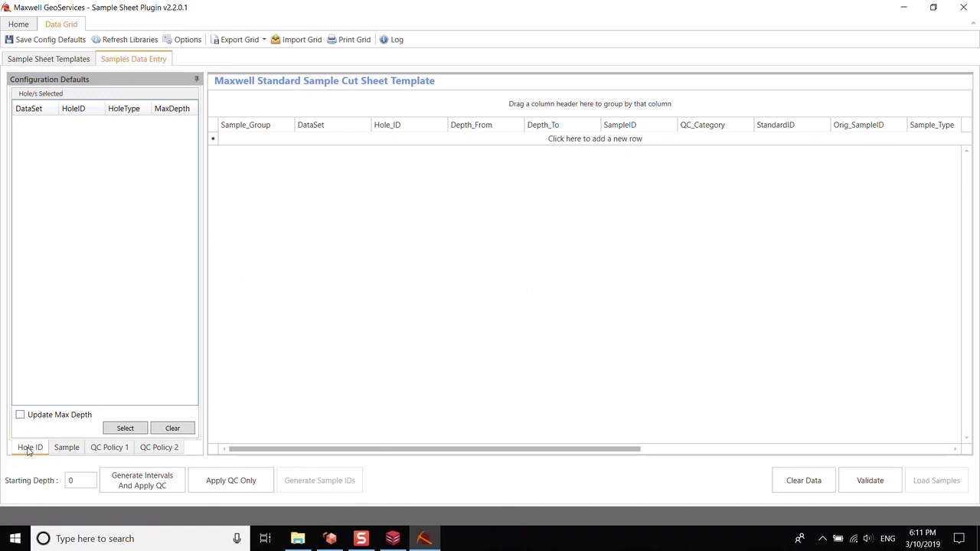
click(66, 450)
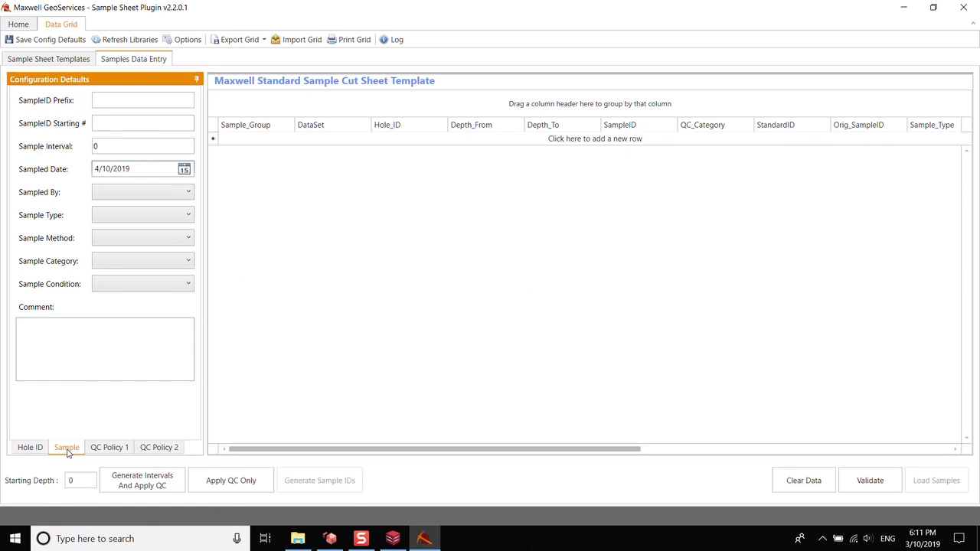
click(107, 450)
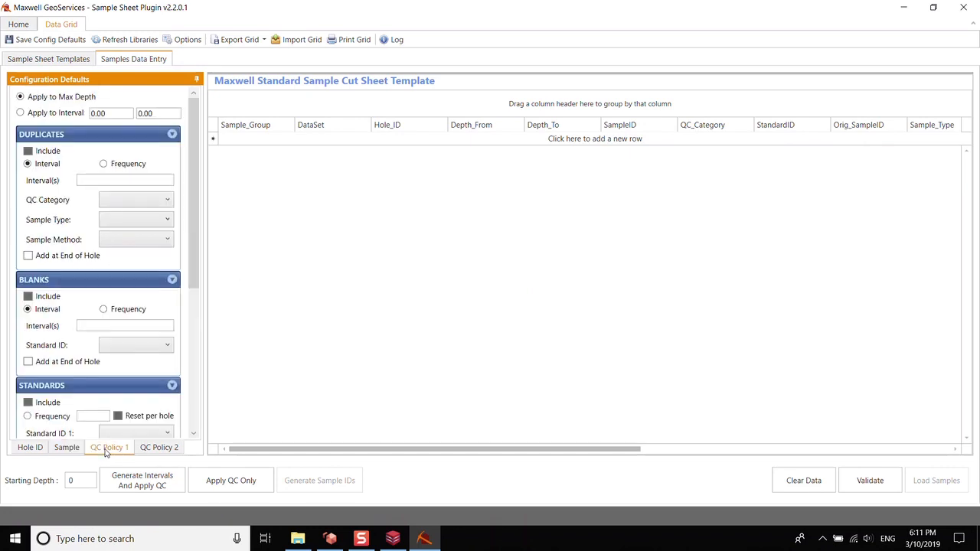
click(33, 450)
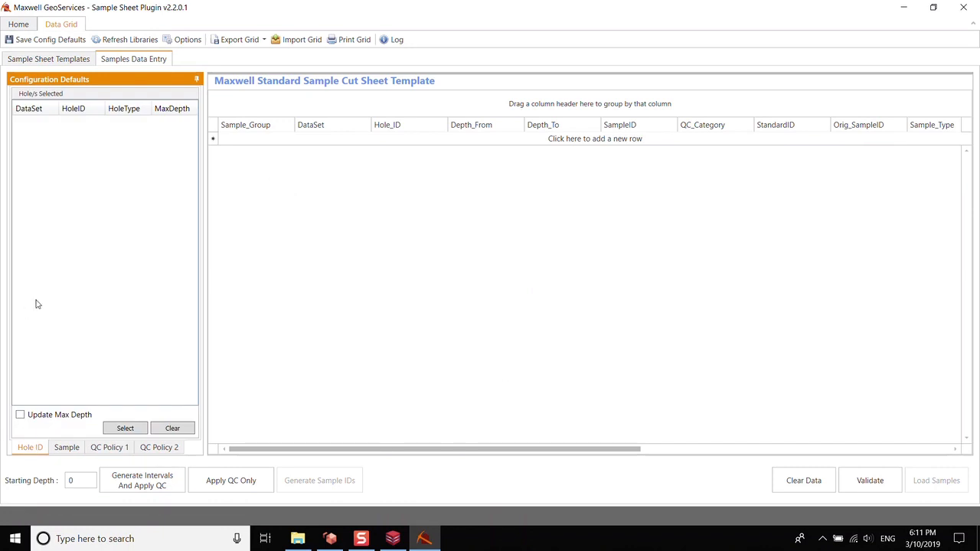
Select drill holes LMDD_02 and LMDD_03 from the LogChief dataset for the cut sheet.
click(126, 429)
click(301, 101)
click(136, 119)
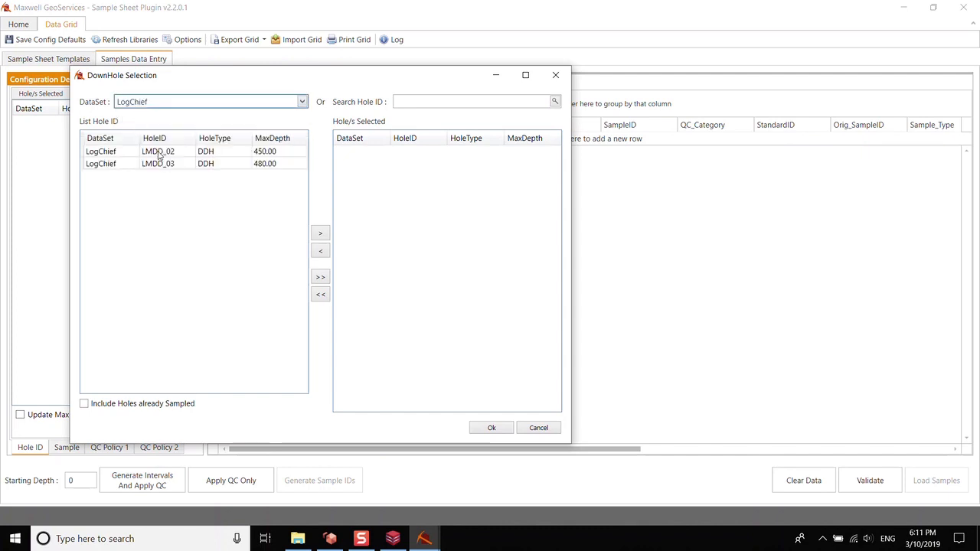
double_click(161, 153)
double_click(166, 166)
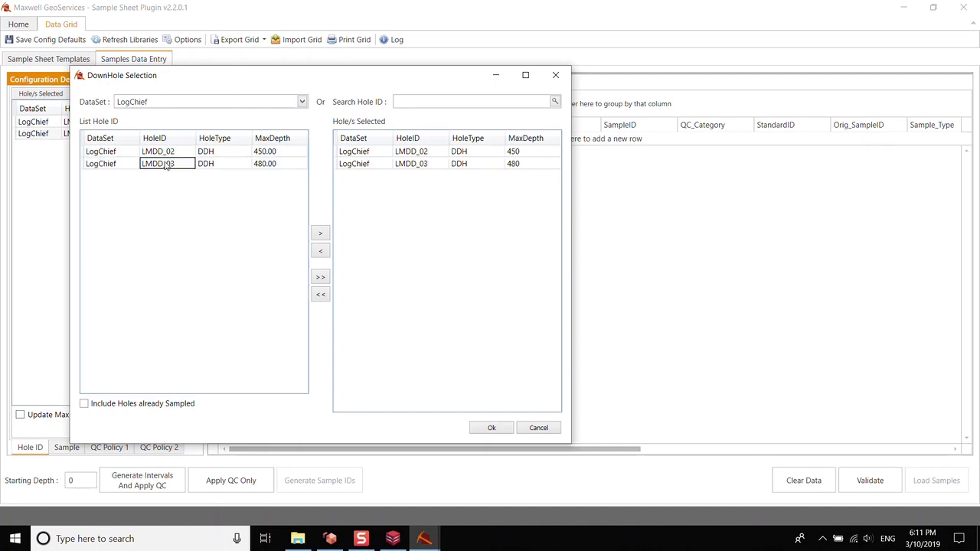
click(491, 428)
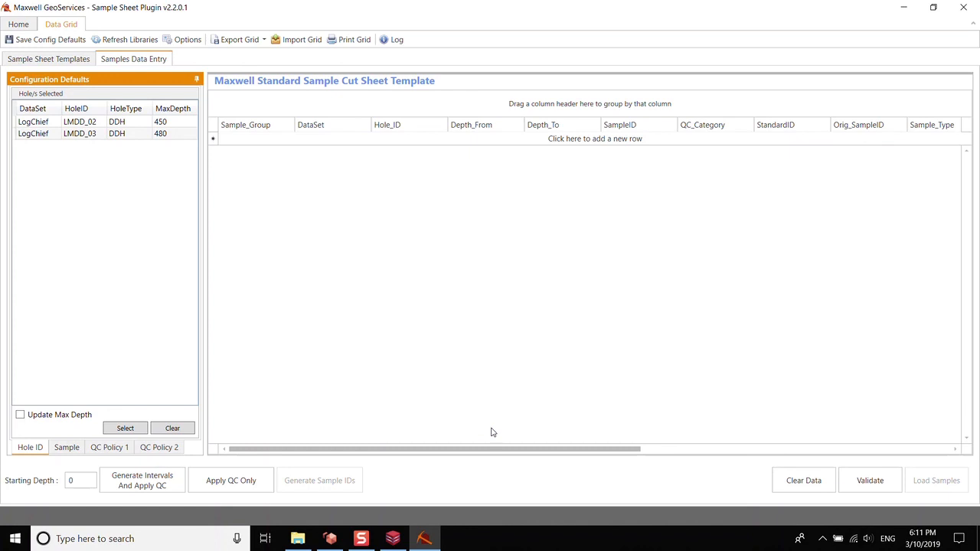
In the sample defaults, set the sample interval to 2 and Sampled By to the sampler with code AGO.
click(67, 447)
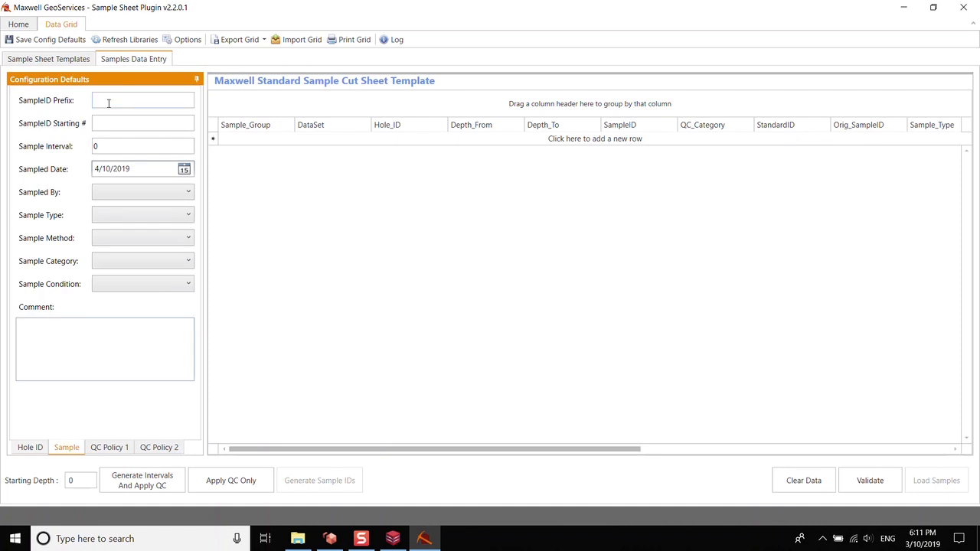
click(137, 144)
text(2)
click(183, 192)
scroll(184, 195, up, 1)
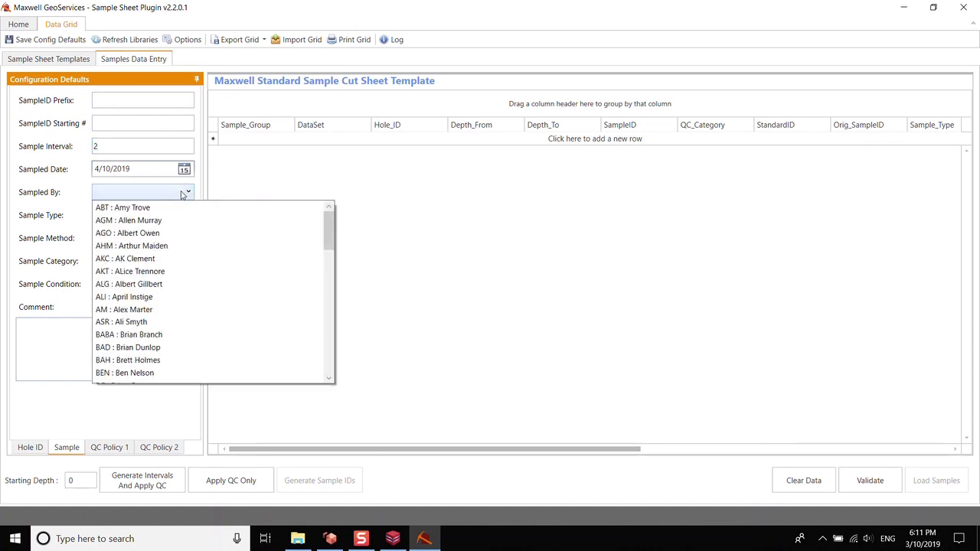
click(163, 233)
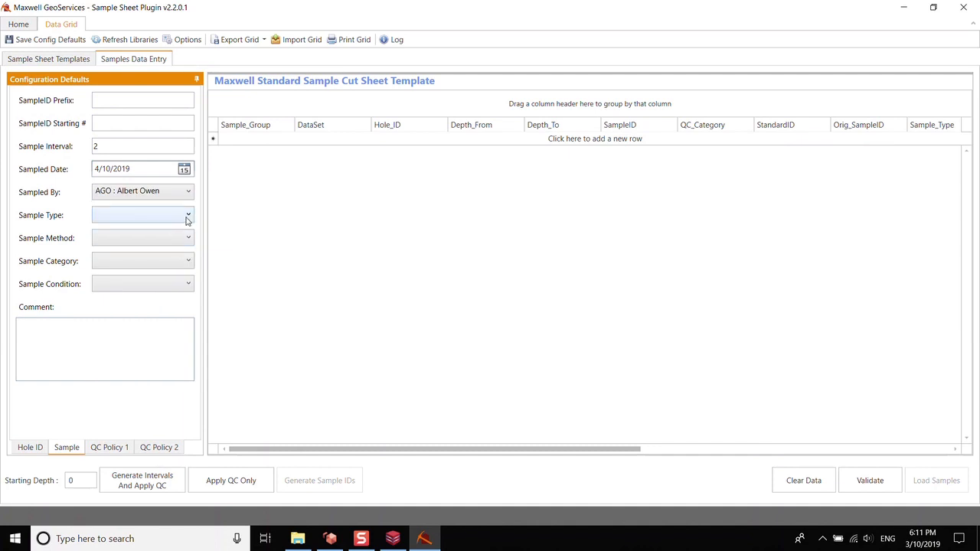
In the sample defaults, set type to HCORE : Half Core, method to CUTCORE : Cut Core, category to ORIG, and condition to D : Dry.
click(186, 218)
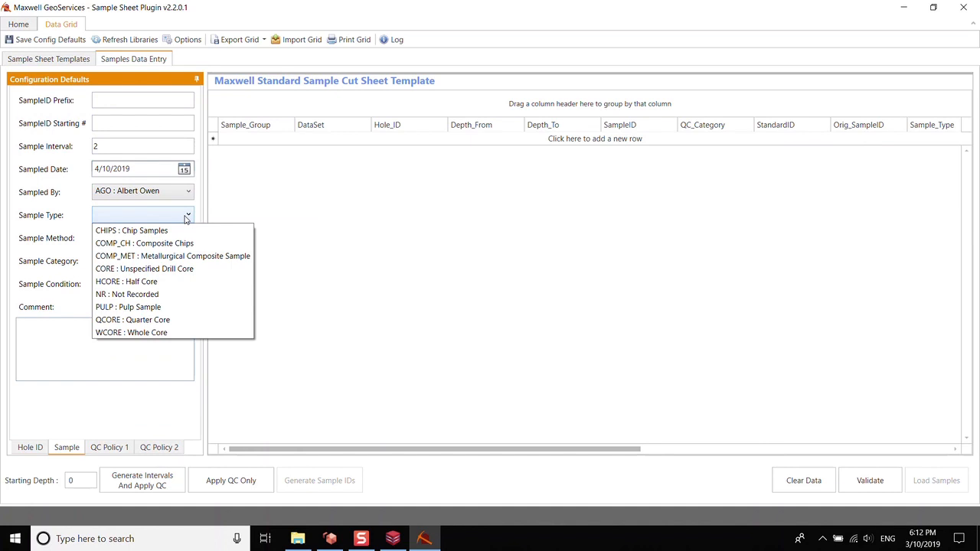
click(156, 282)
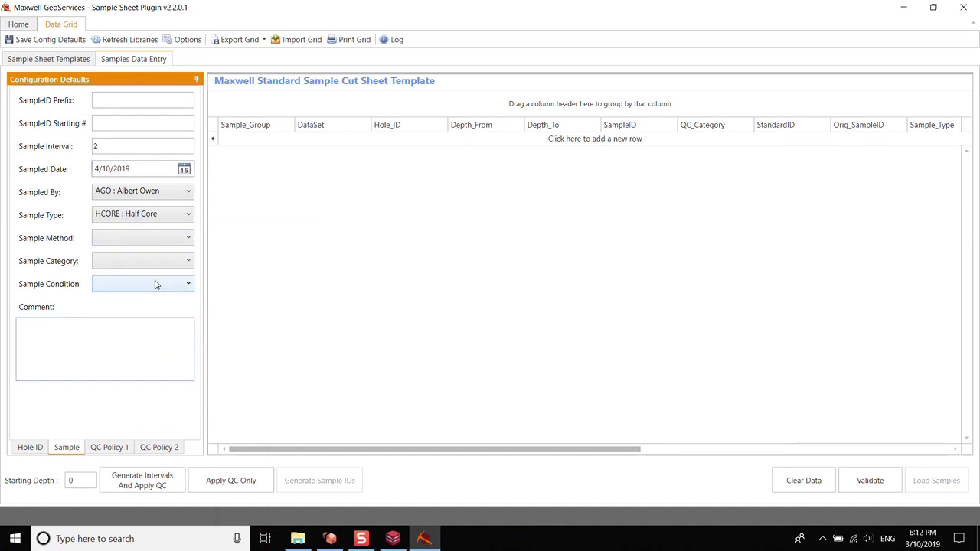
click(187, 239)
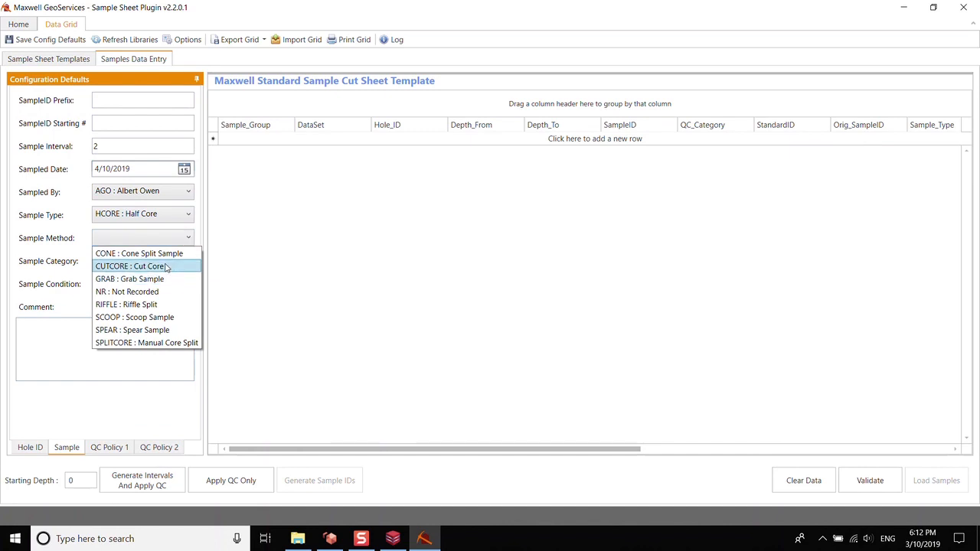
click(165, 266)
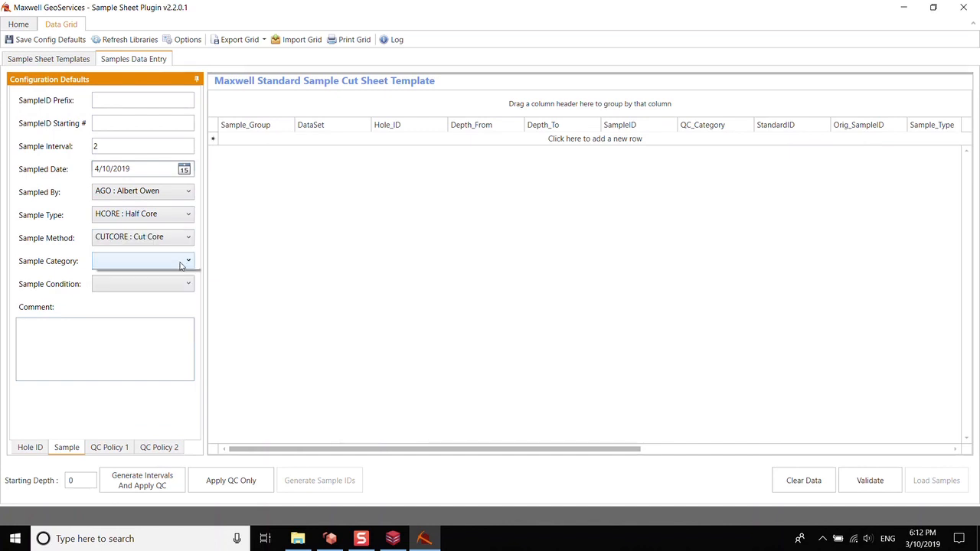
click(181, 264)
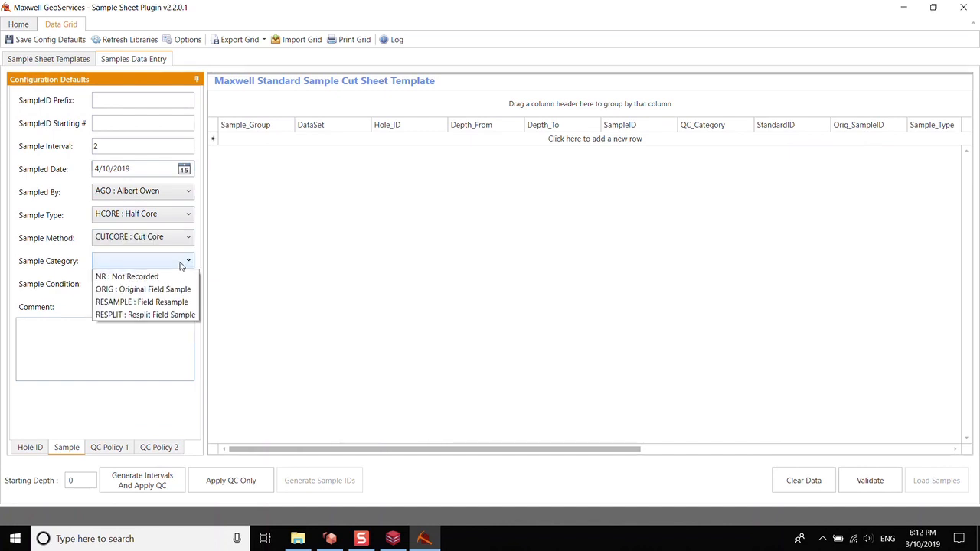
click(155, 290)
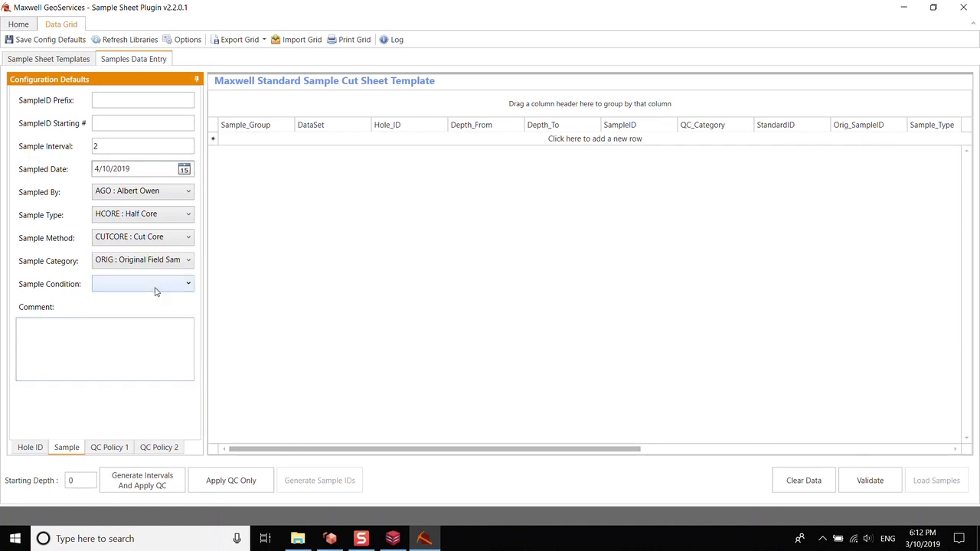
click(156, 289)
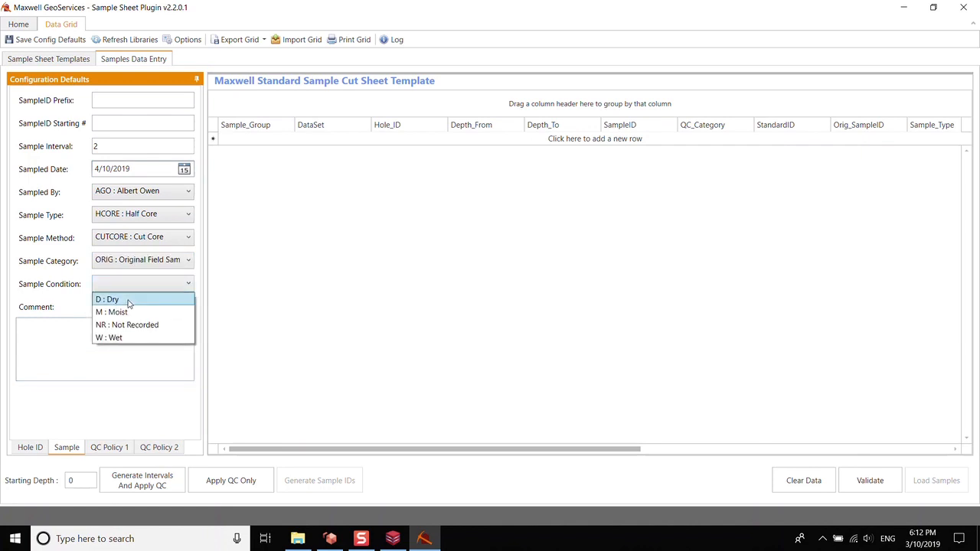
click(128, 301)
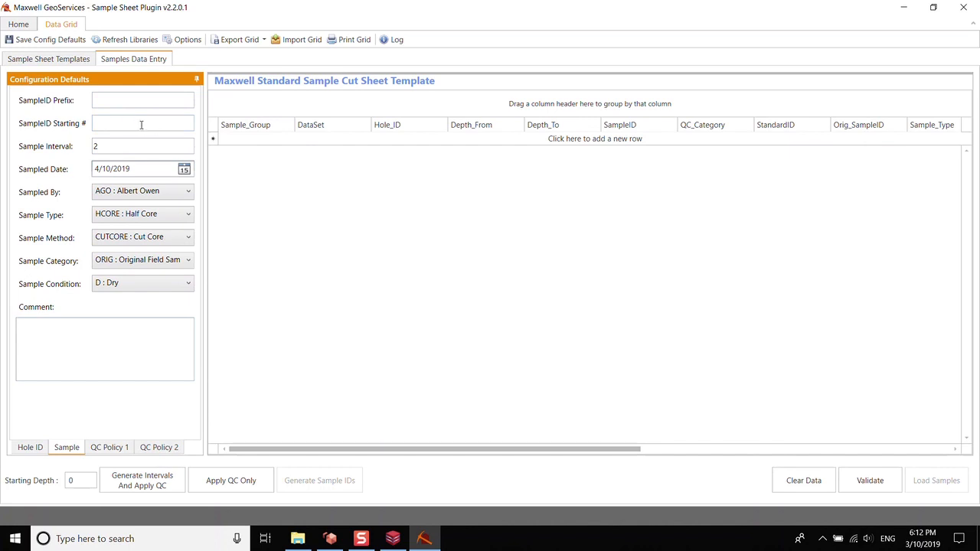
In QC Policy 1, set duplicates to a frequency of 20 with the QC category DUP : Field duplicate.
click(110, 450)
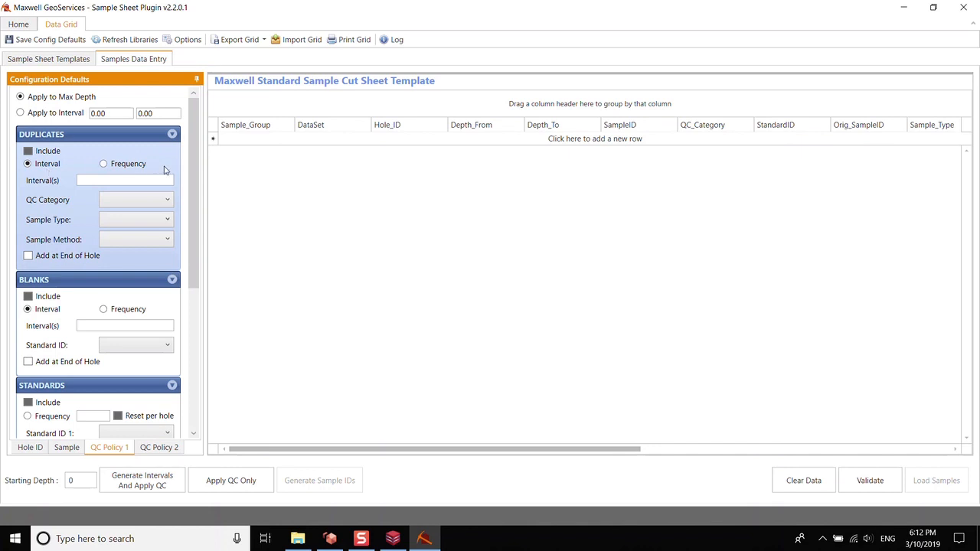
click(104, 163)
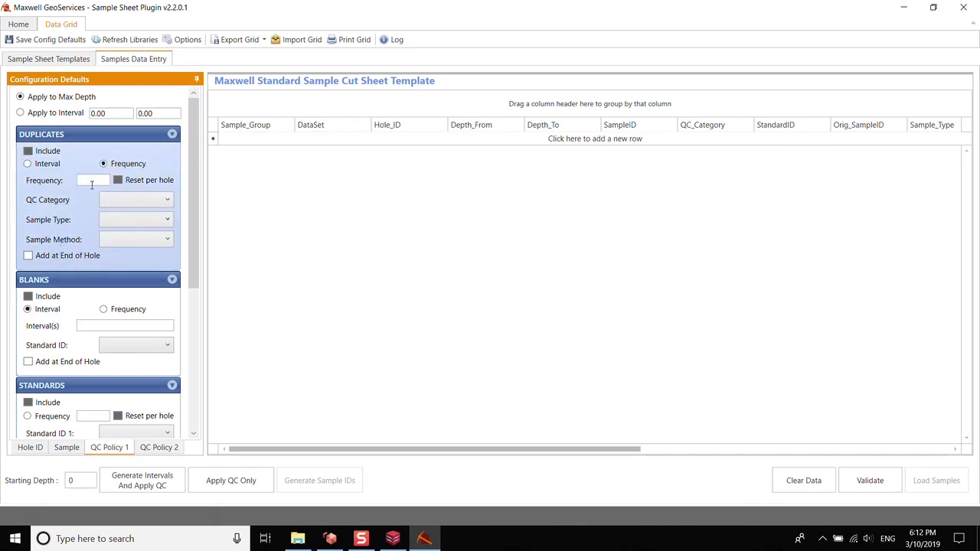
click(89, 180)
text(20)
click(161, 201)
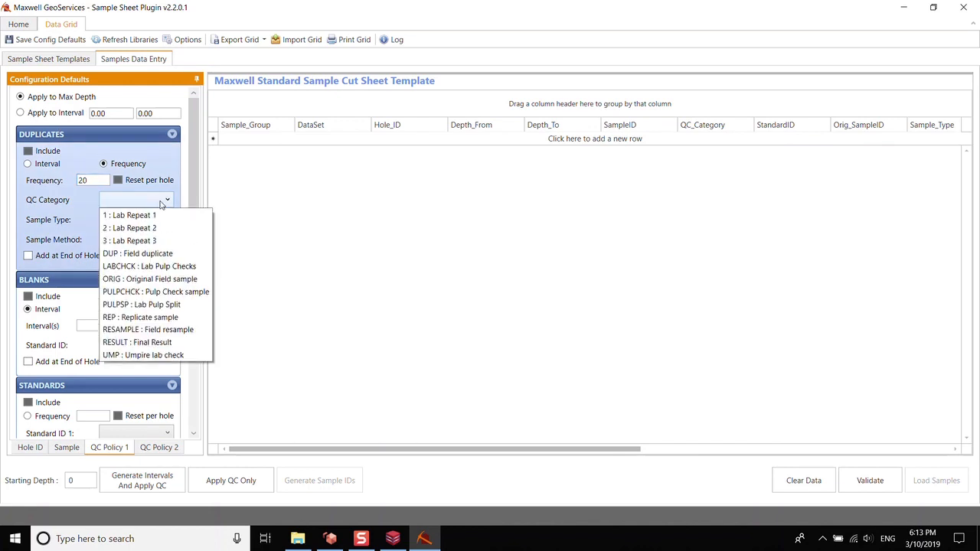
click(135, 253)
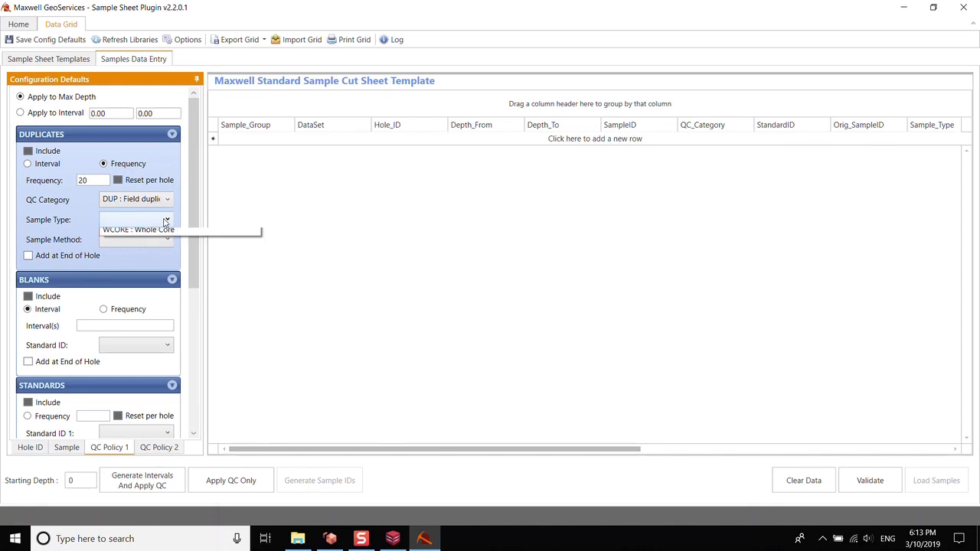
Set the duplicates' sample type to QCORE and method to CUTCORE, and enable Add at End of Hole, Reset per hole and Include.
click(166, 221)
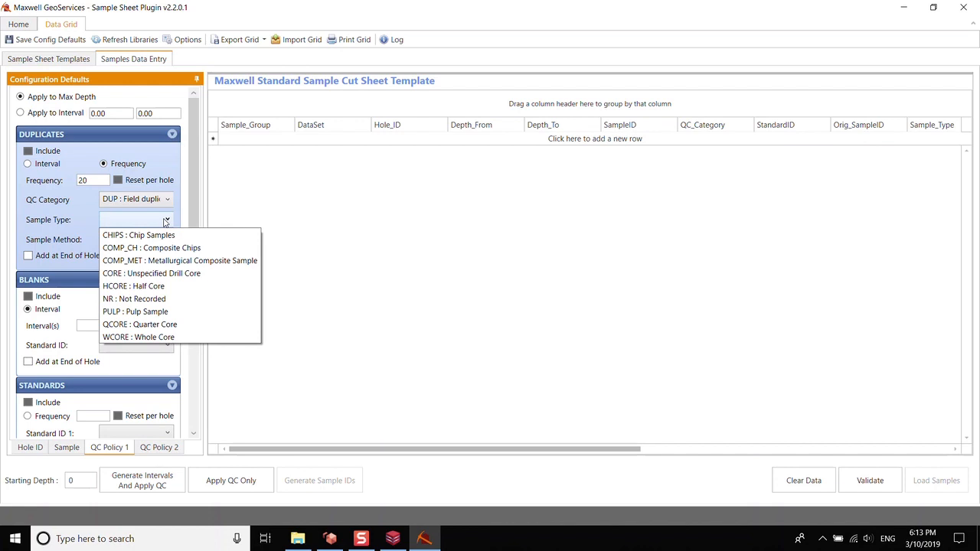
click(144, 324)
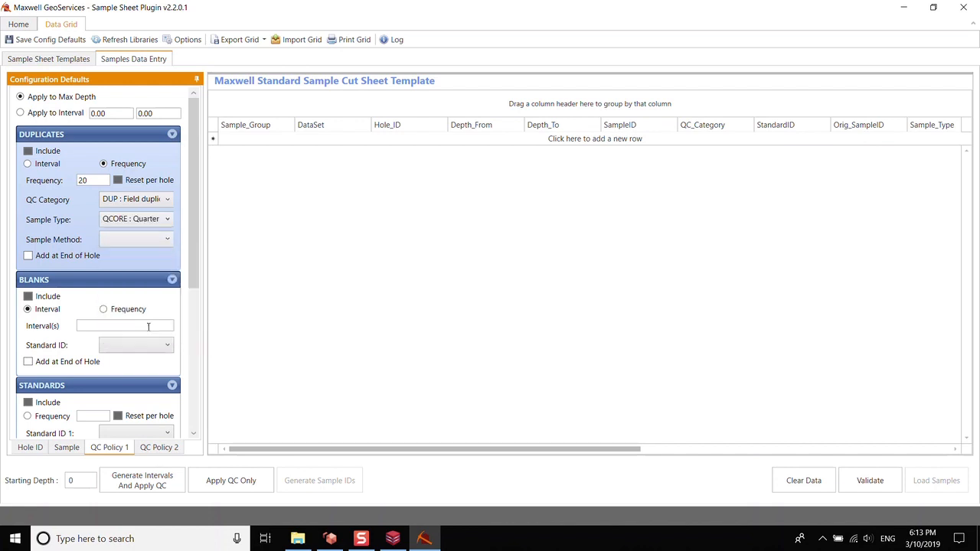
click(168, 242)
click(150, 268)
click(27, 257)
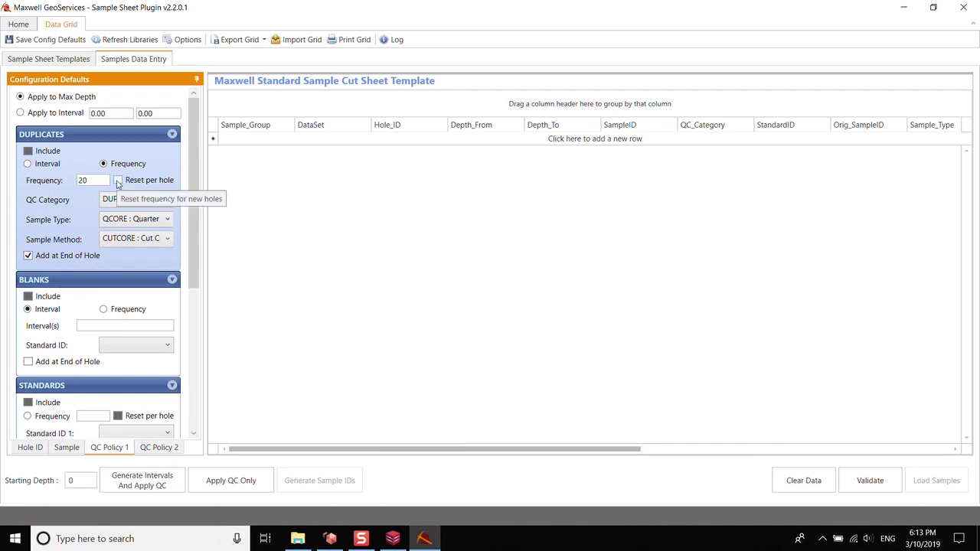
click(117, 182)
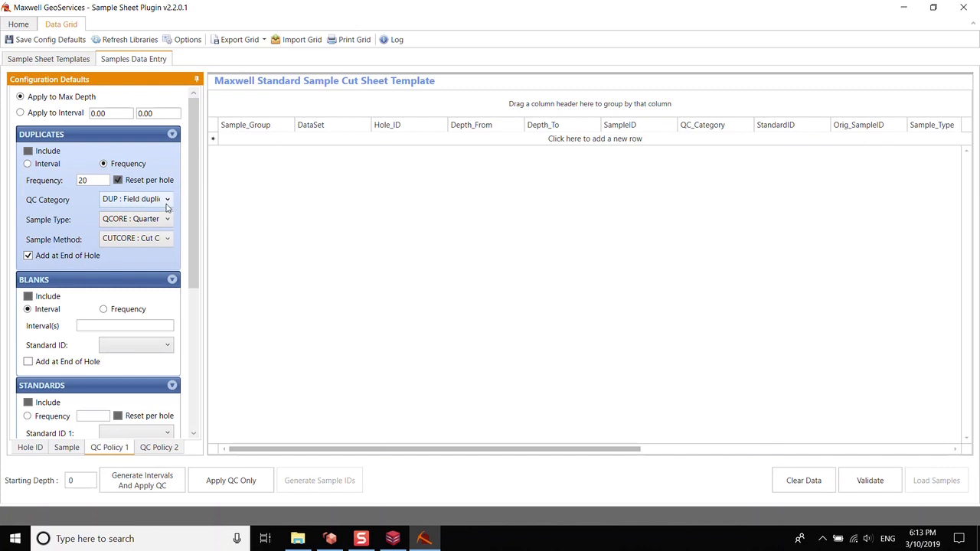
click(28, 154)
Set blanks in QC Policy 1 to a frequency of 40, resetting per hole and adding one at the end of hole.
scroll(122, 287, down, 2)
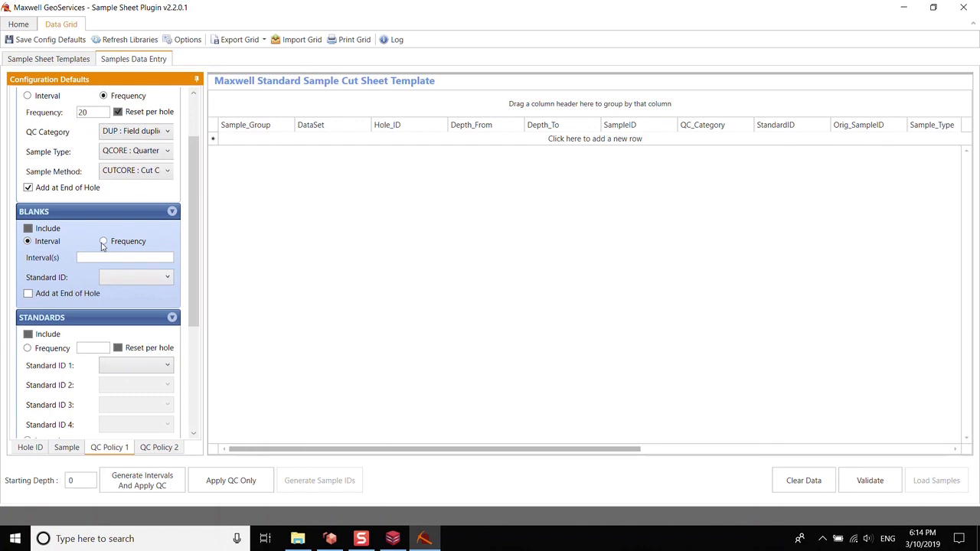
scroll(96, 248, down, 1)
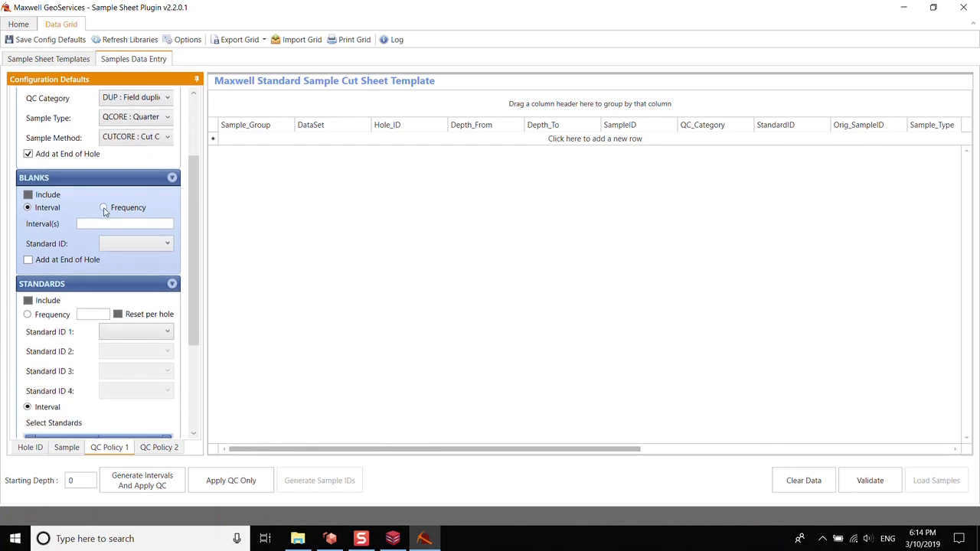
click(104, 208)
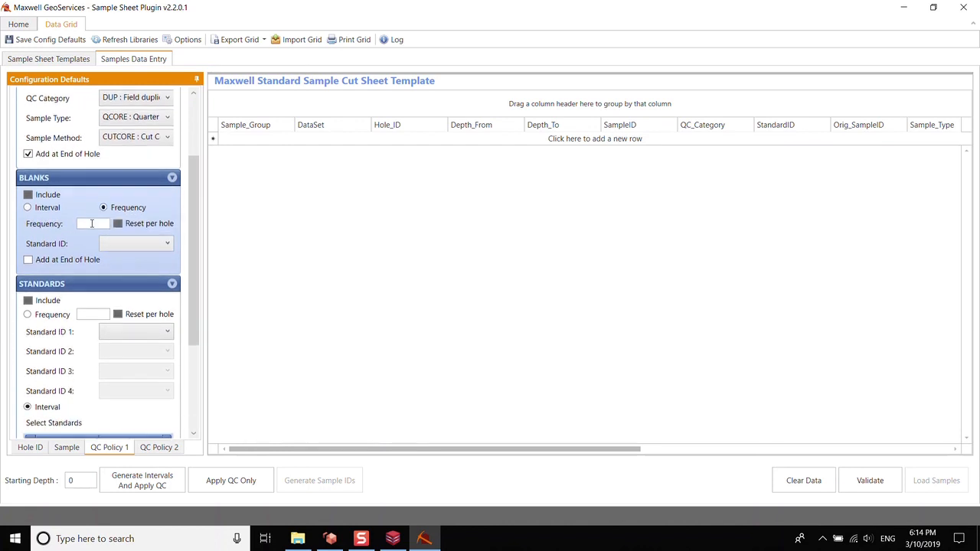
click(90, 223)
text(40)
click(117, 224)
click(28, 259)
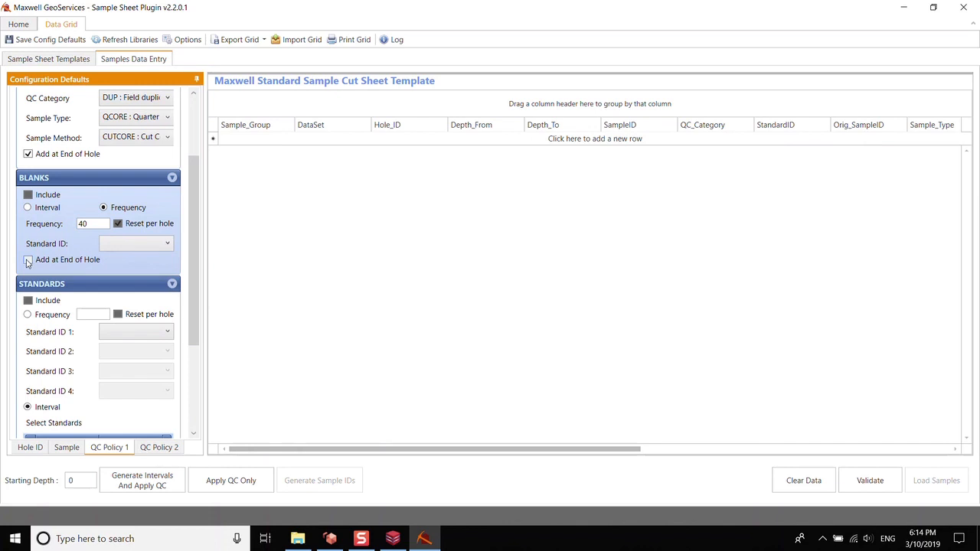
Choose BLANK : NR as the blanks' standard ID and include blanks in the policy.
click(168, 244)
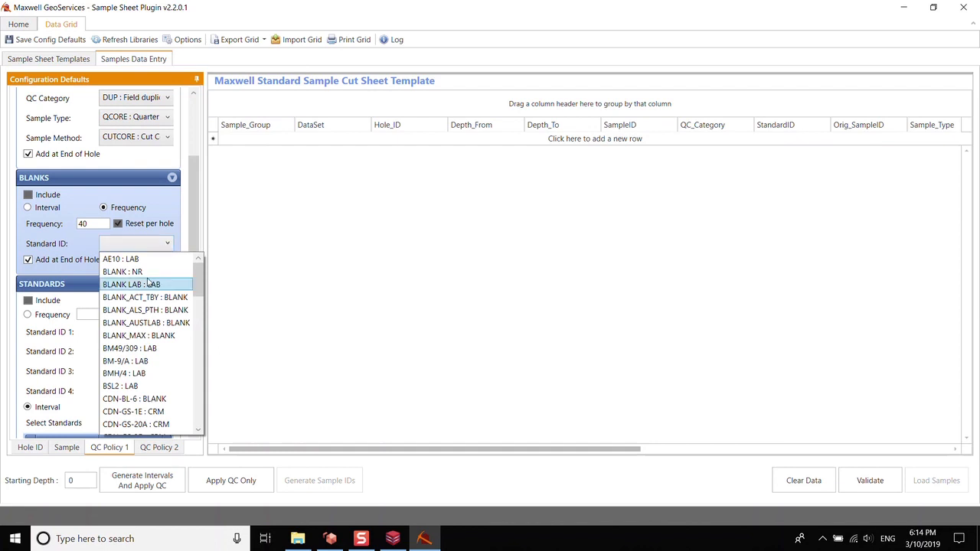
click(151, 273)
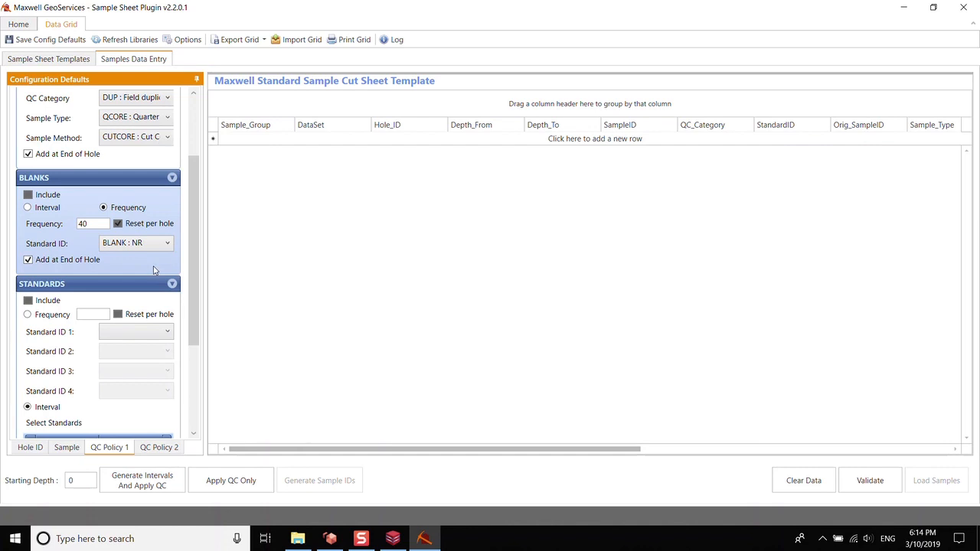
drag(192, 210, 192, 263)
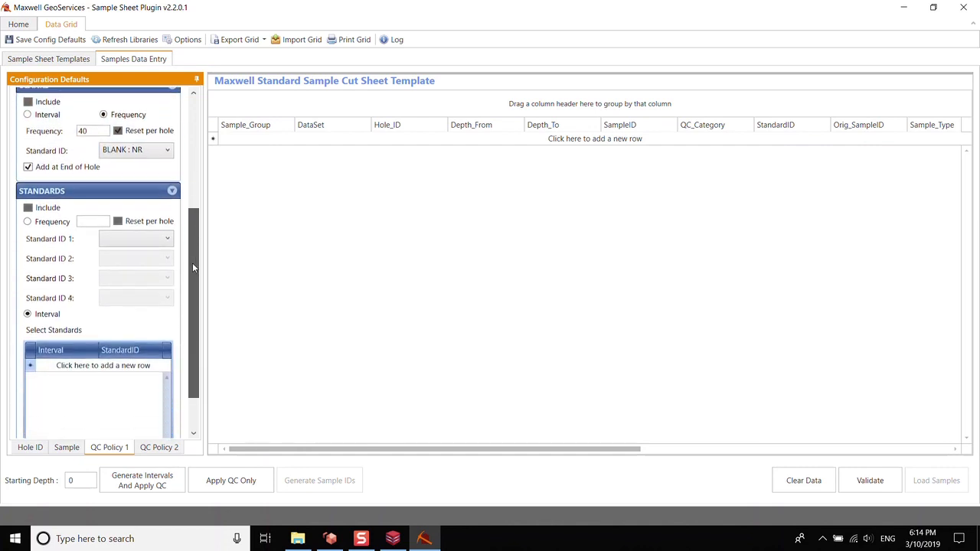
click(29, 104)
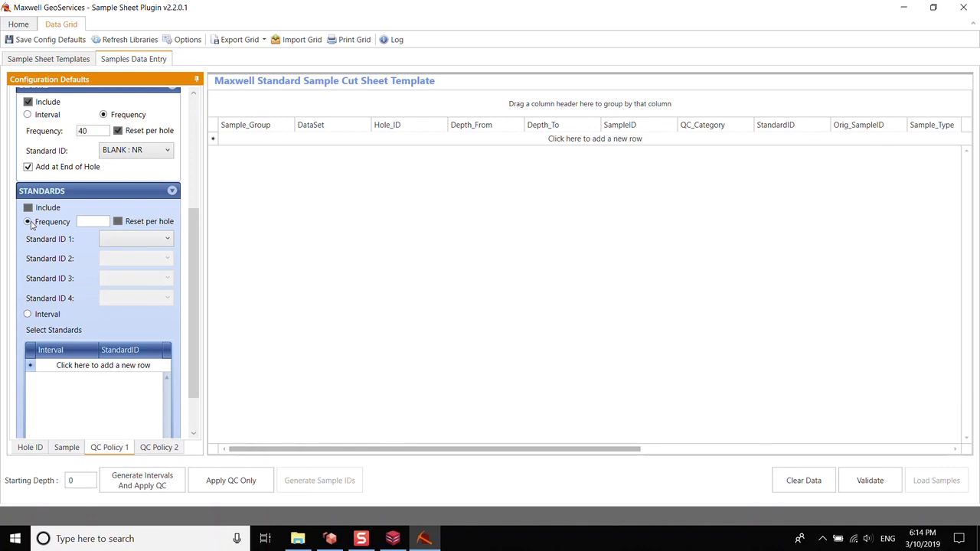
Set standards to a frequency of 20 that resets per hole, with CDN-GS-1E : CRM as Standard ID 1.
click(101, 221)
text(20)
click(118, 222)
click(167, 239)
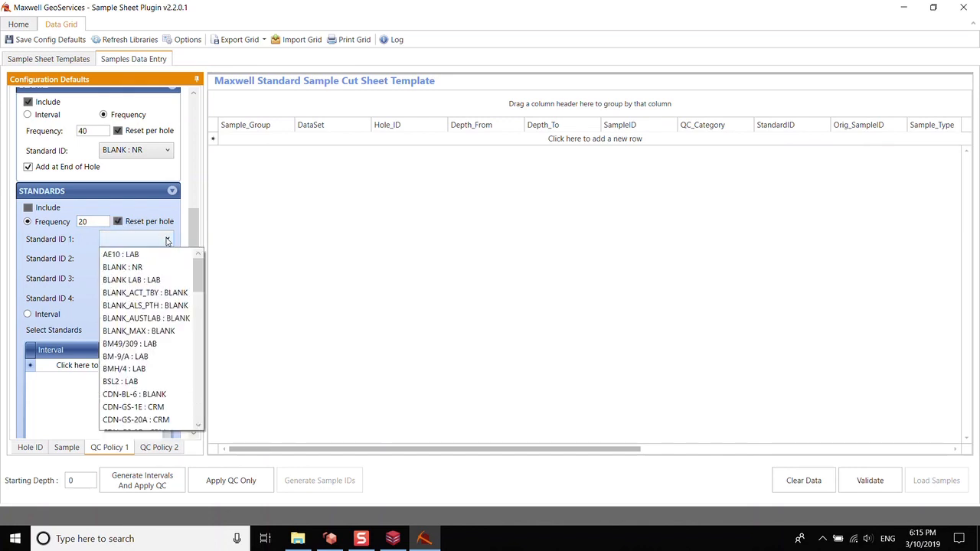
scroll(200, 341, down, 5)
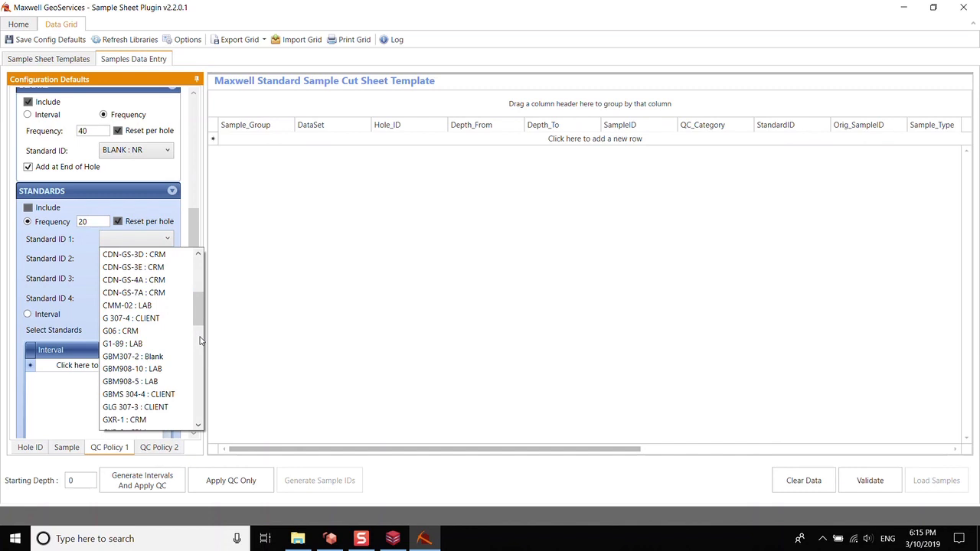
click(198, 255)
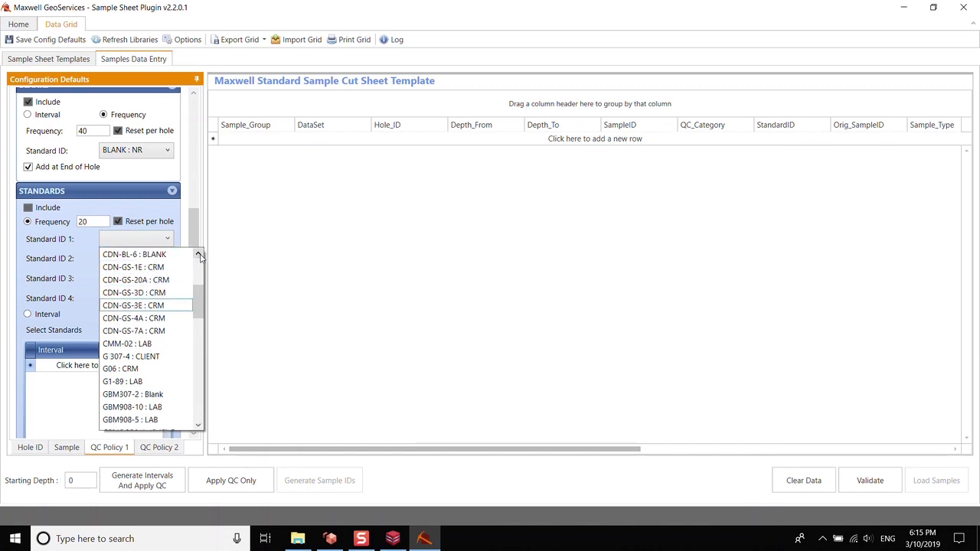
click(158, 267)
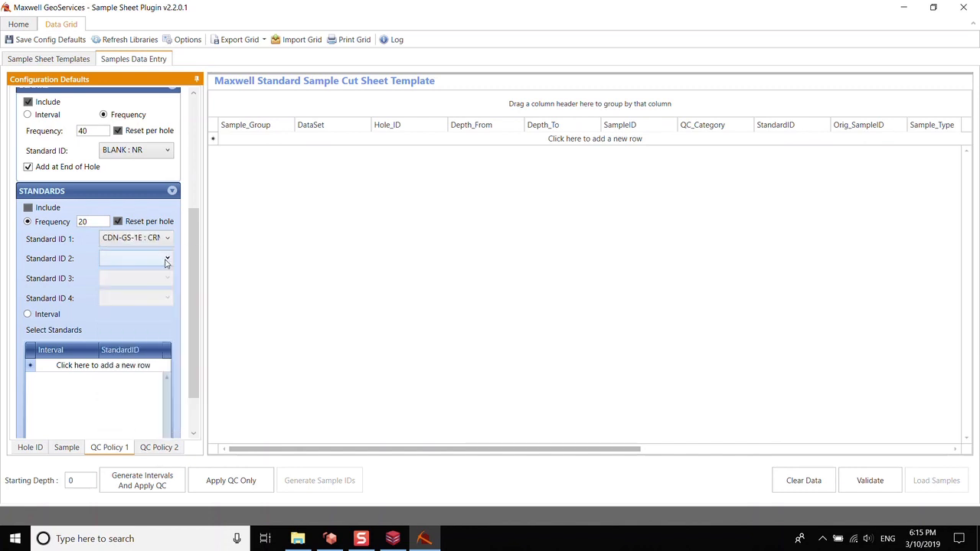
Set Standard ID 2 to CDN-GS-3D, Standard ID 3 to CDN-GS-3E, and Standard ID 4 to CDN-GS-4A.
click(167, 261)
scroll(200, 347, down, 5)
click(167, 281)
click(200, 354)
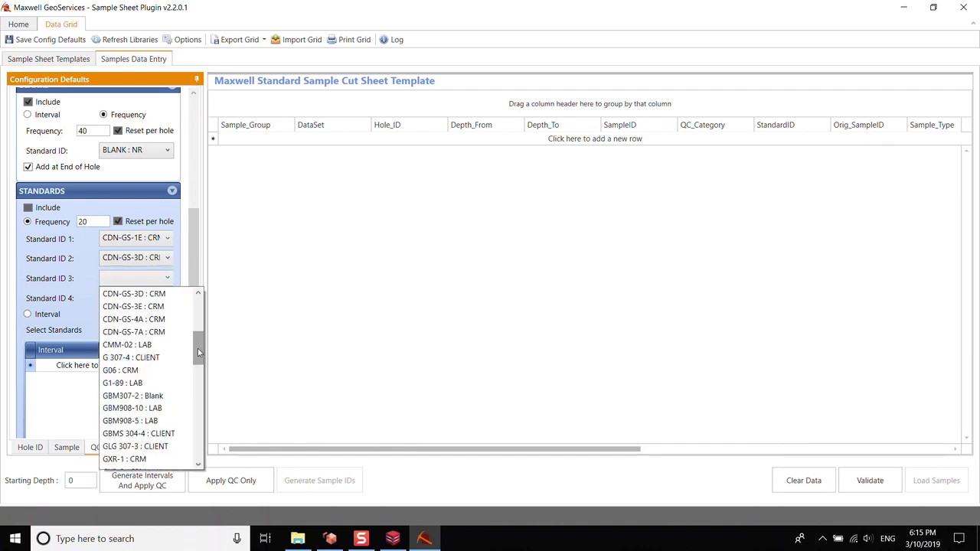
click(138, 306)
click(160, 300)
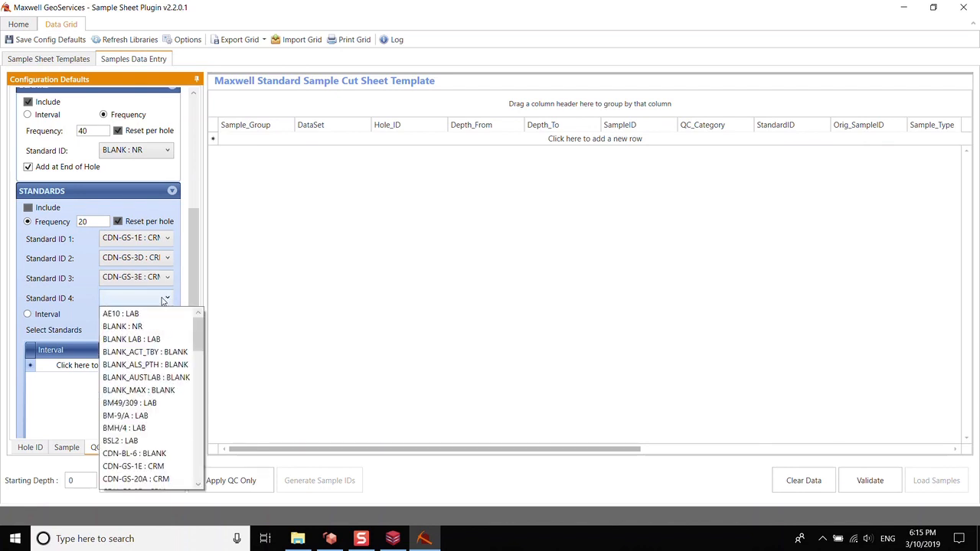
click(200, 383)
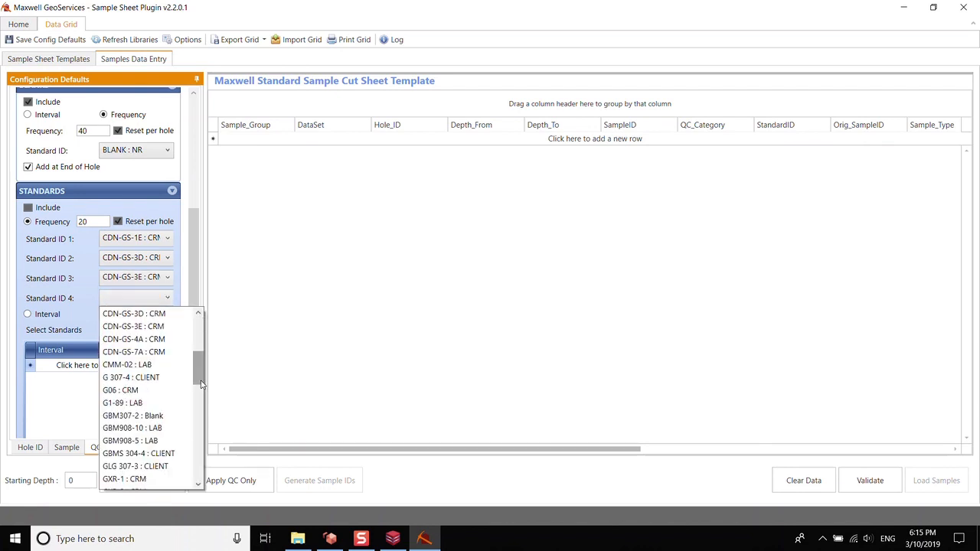
click(135, 339)
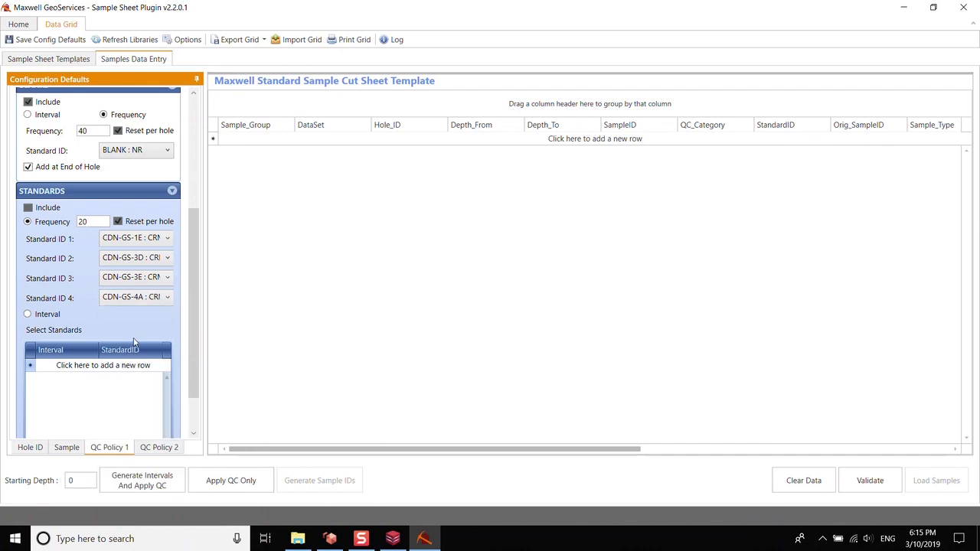
Include standards in QC Policy 1 and make sure duplicates are included as well.
scroll(158, 332, down, 3)
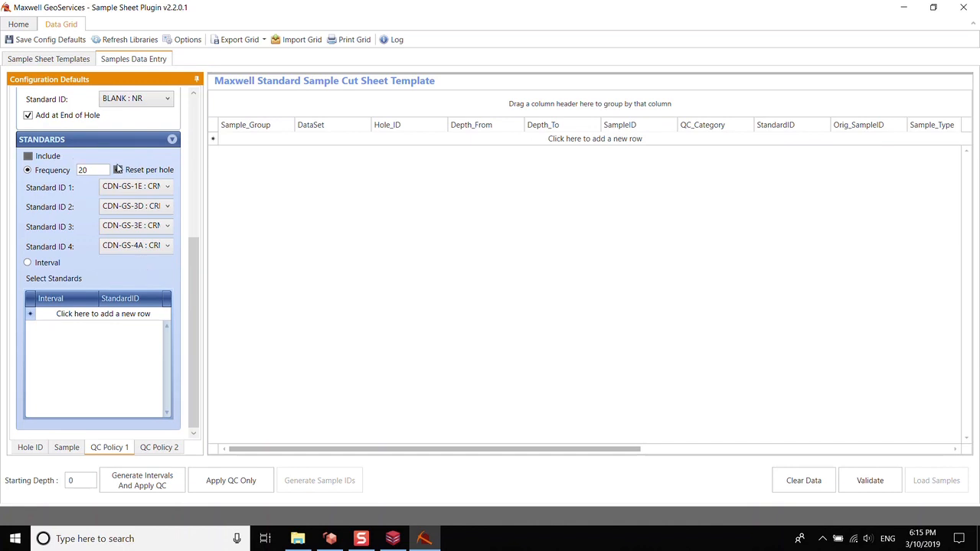
click(28, 157)
scroll(82, 244, up, 6)
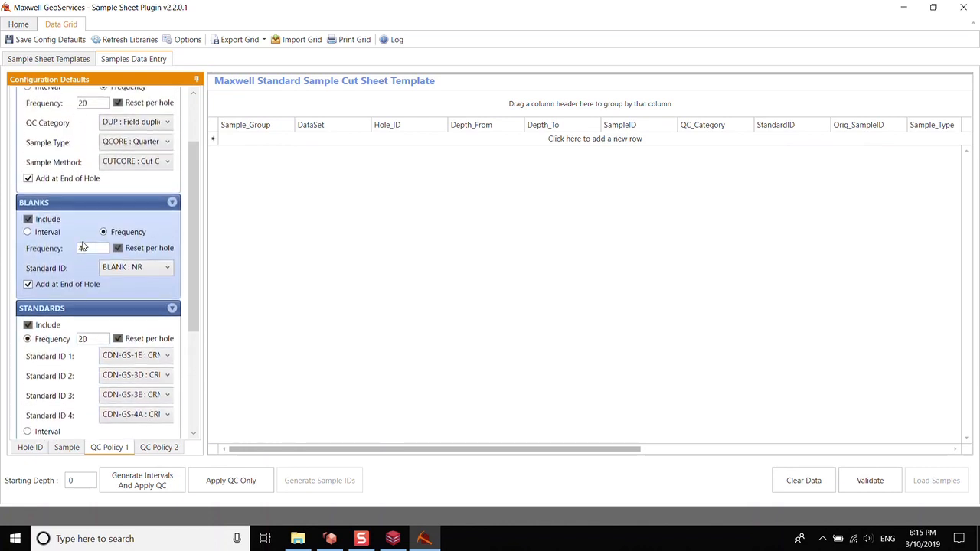
click(30, 151)
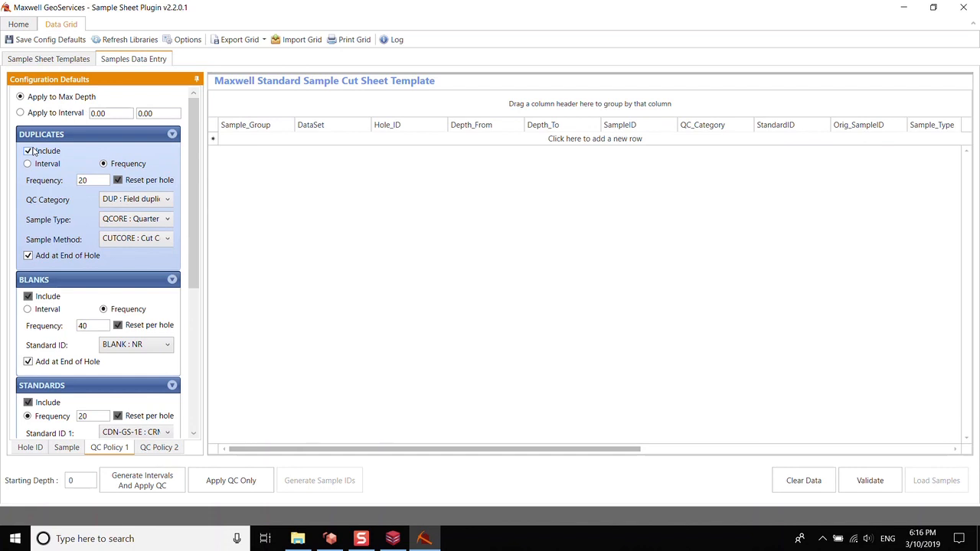
Clear the existing row colours in the grid options and set the QC sample group's row colour to light blue.
click(188, 42)
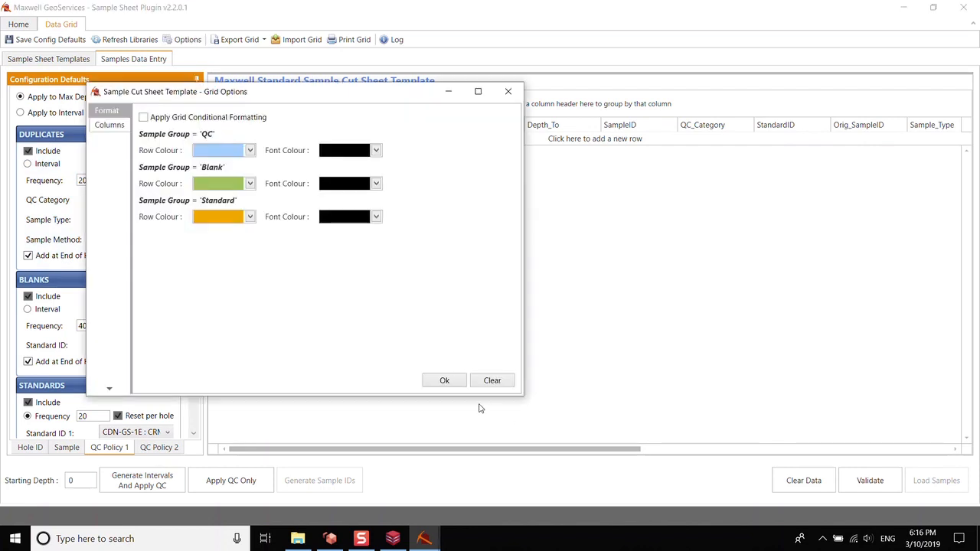
click(492, 380)
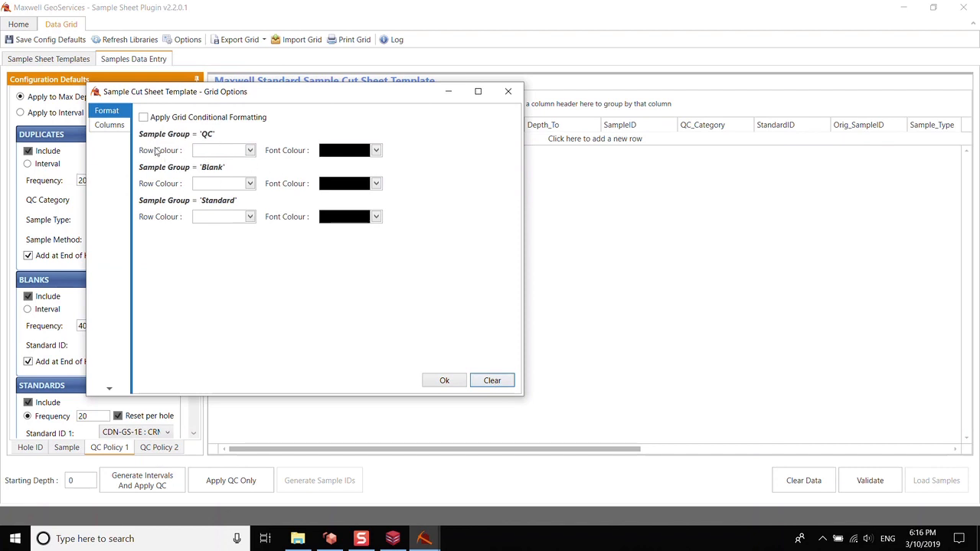
click(250, 151)
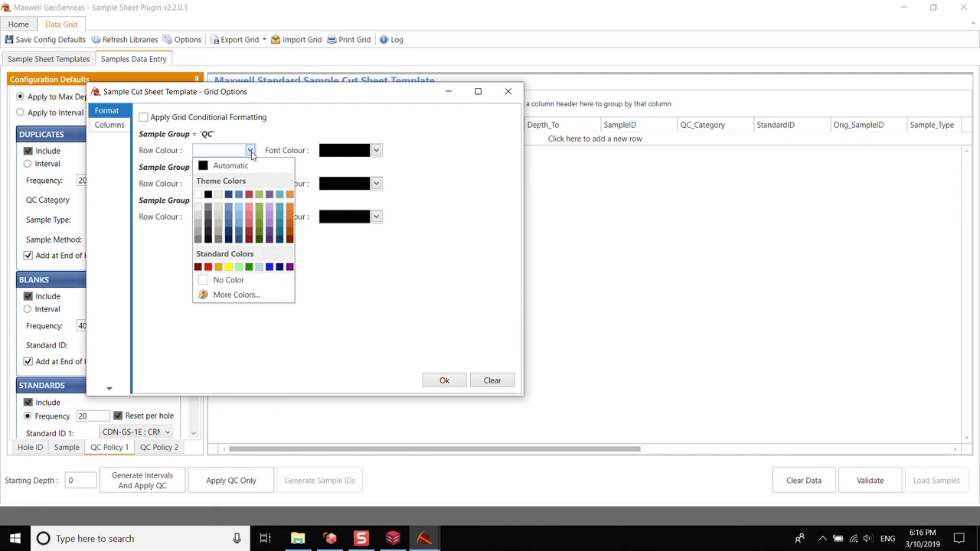
click(242, 213)
Set the Blank group's row colour to green and the Standard group's to orange, and apply grid conditional formatting.
click(250, 183)
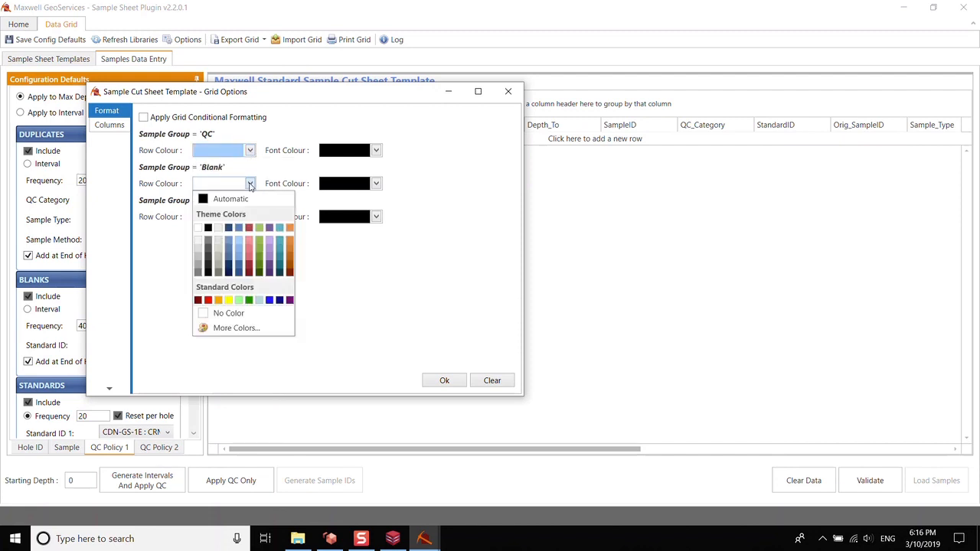
click(258, 241)
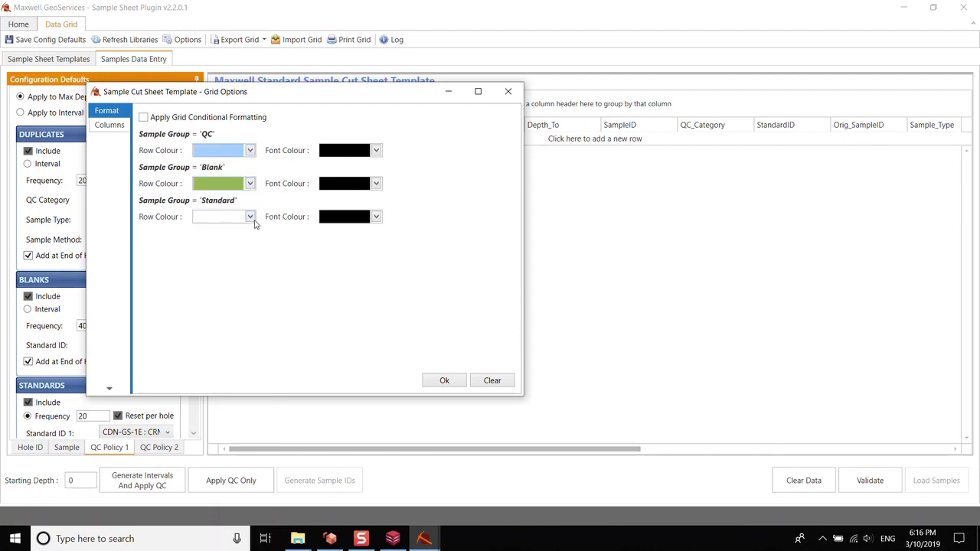
click(251, 218)
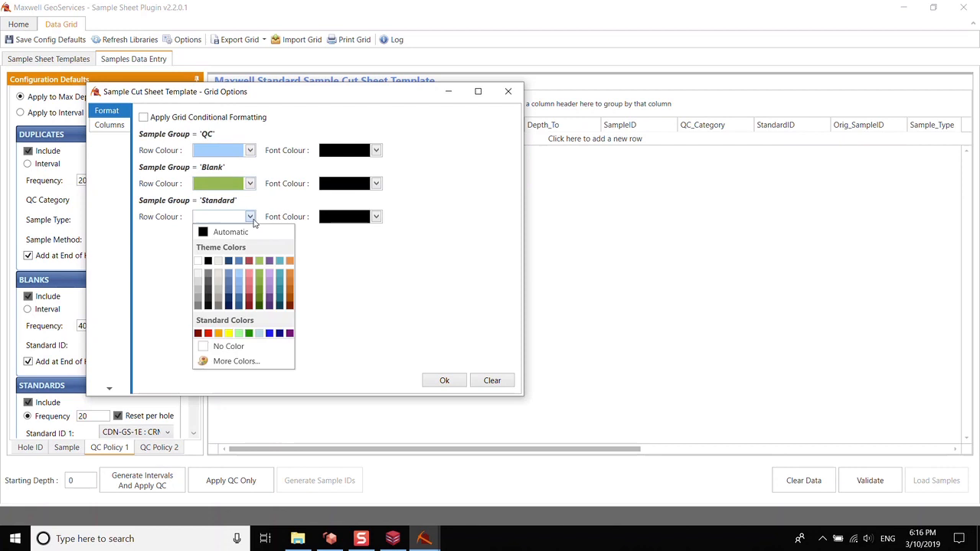
click(219, 334)
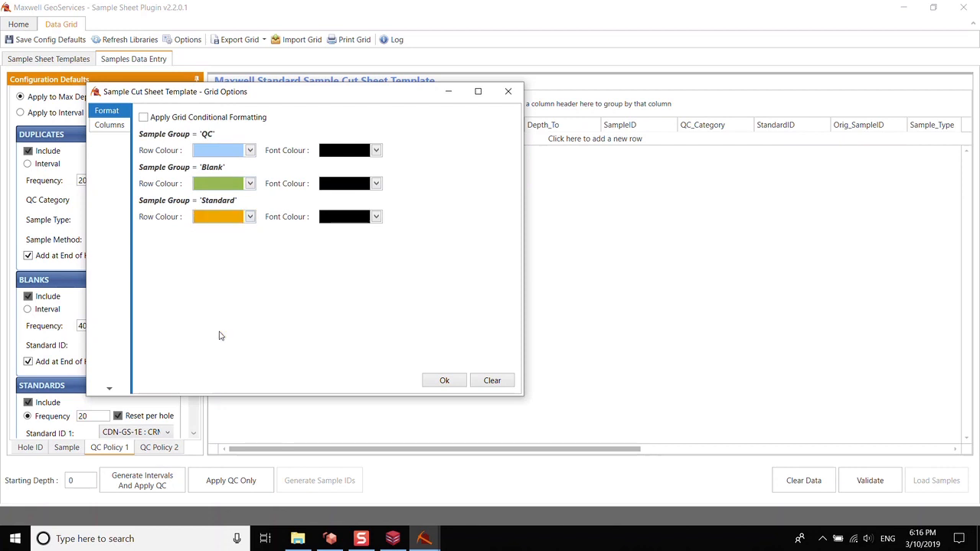
click(145, 119)
click(444, 381)
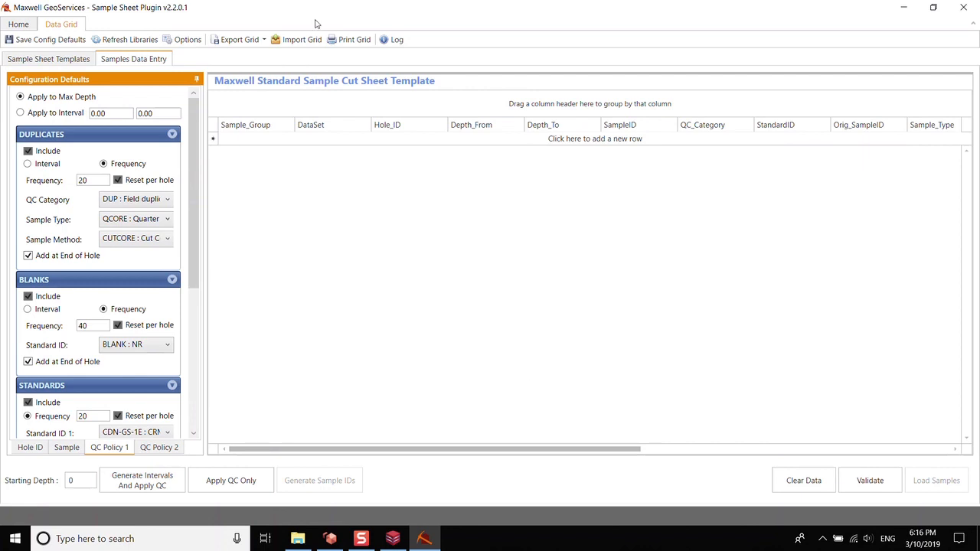
Export the data template to the desktop's CutSheets folder as CTS_Demo Drill Core.
click(19, 25)
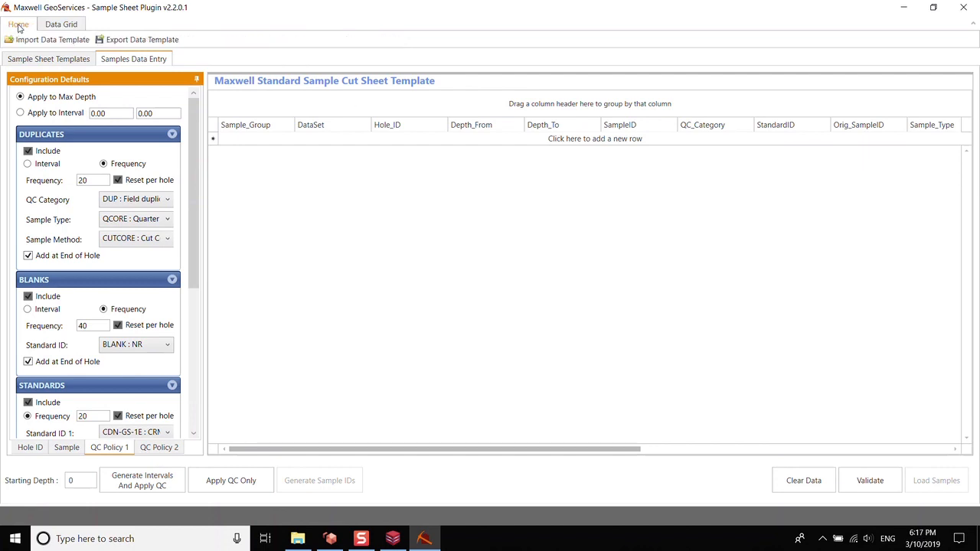
click(127, 42)
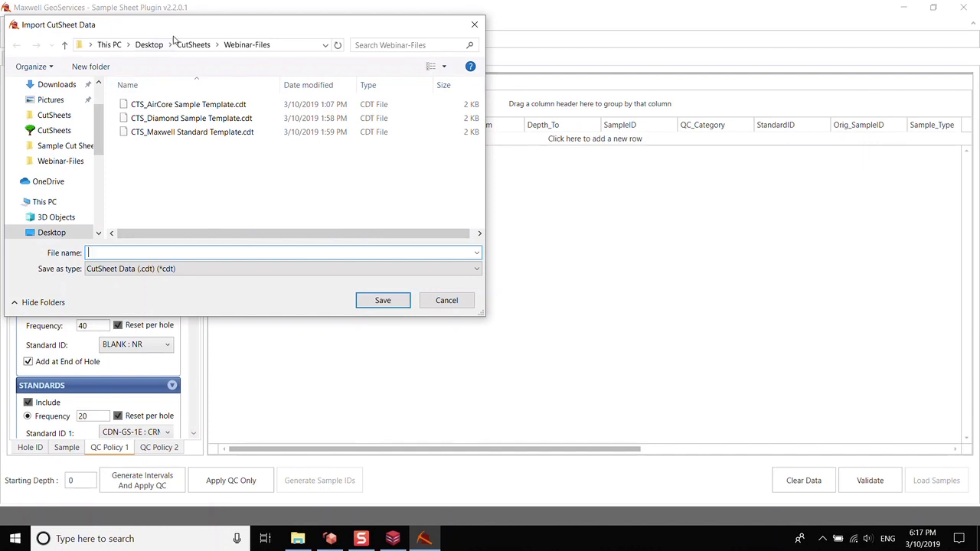
click(189, 46)
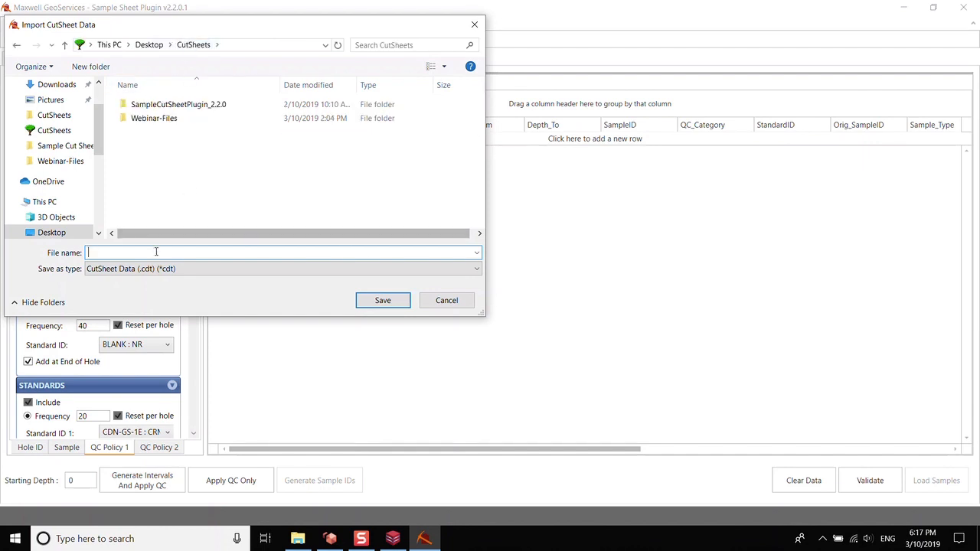
text(CT)
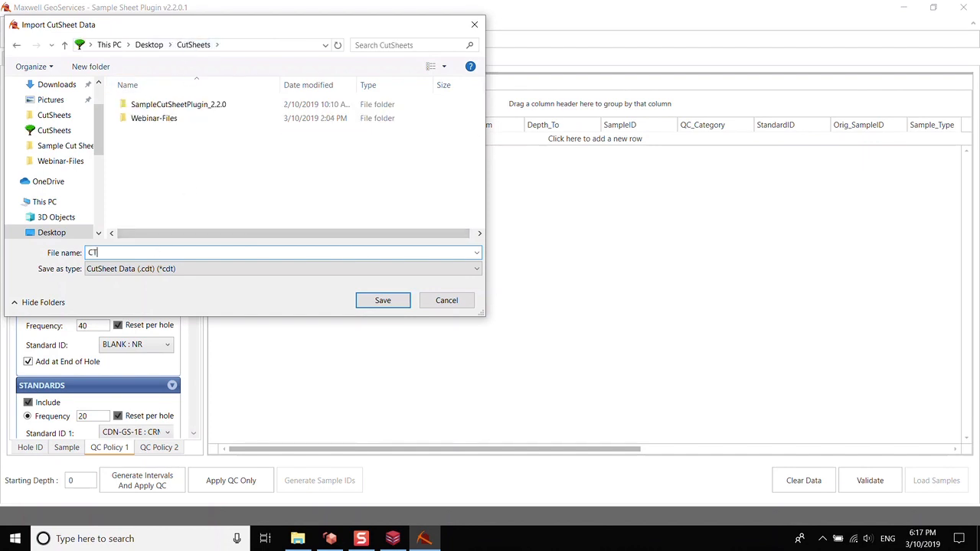
text(S_Demo Drill Core)
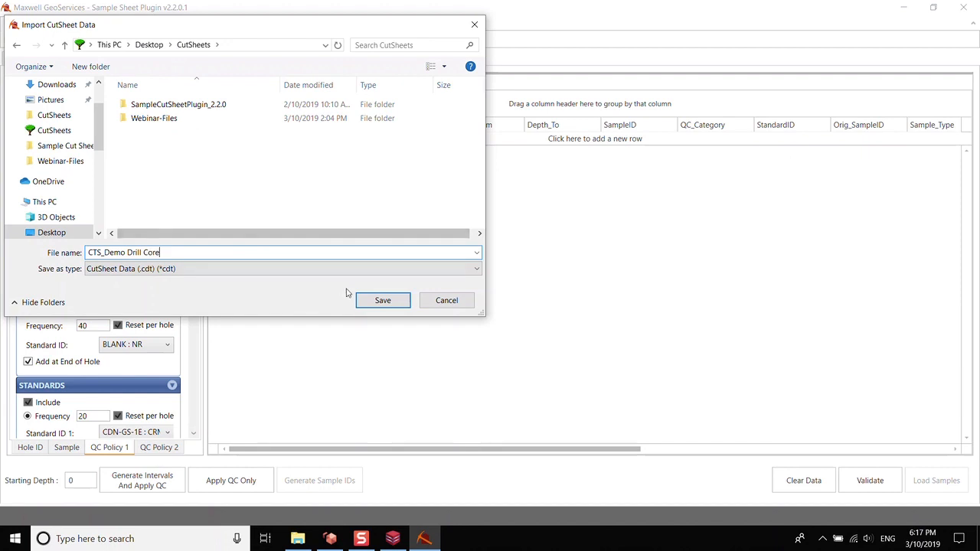
click(382, 301)
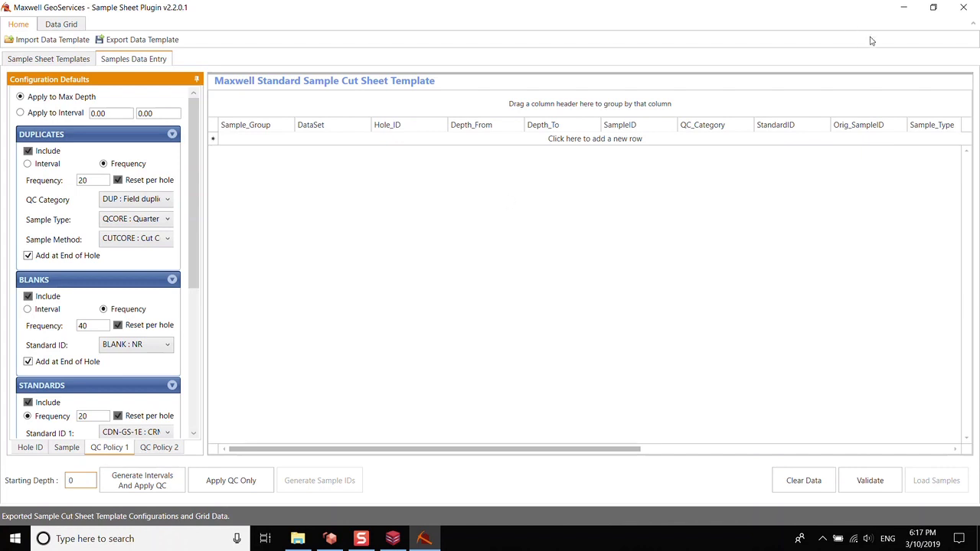
Close the Sample Cut Sheet plug-in, accepting the loss of grid data, and relaunch Sample Sheet from LogChief.
click(966, 8)
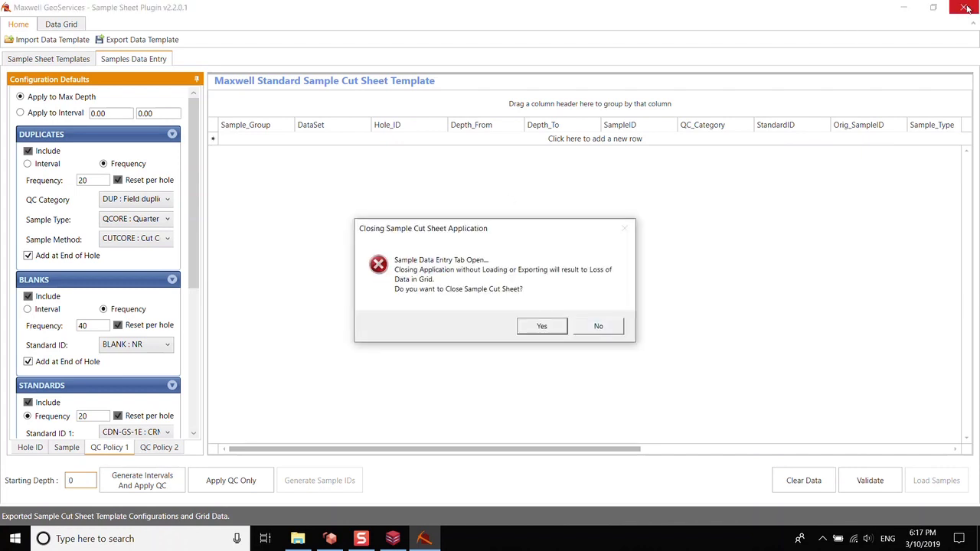
click(542, 327)
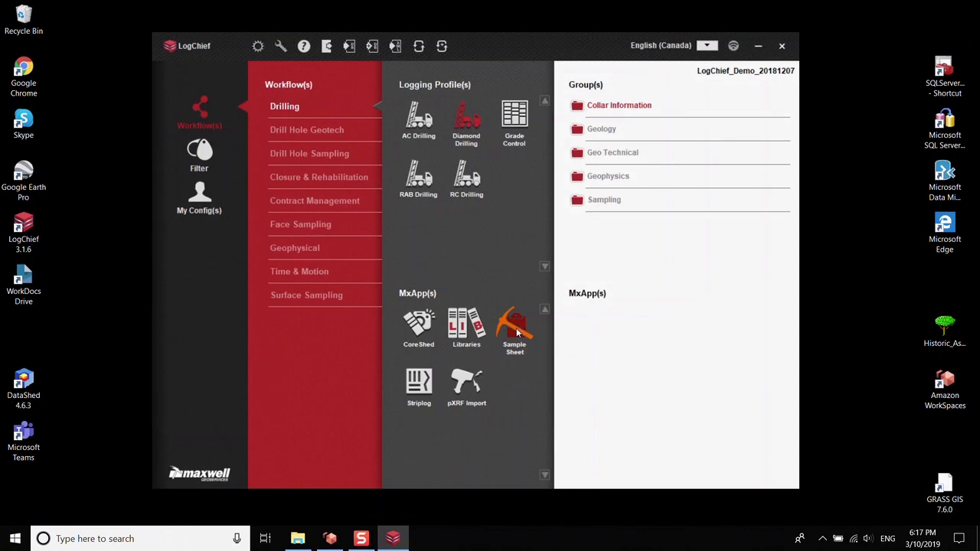
click(514, 327)
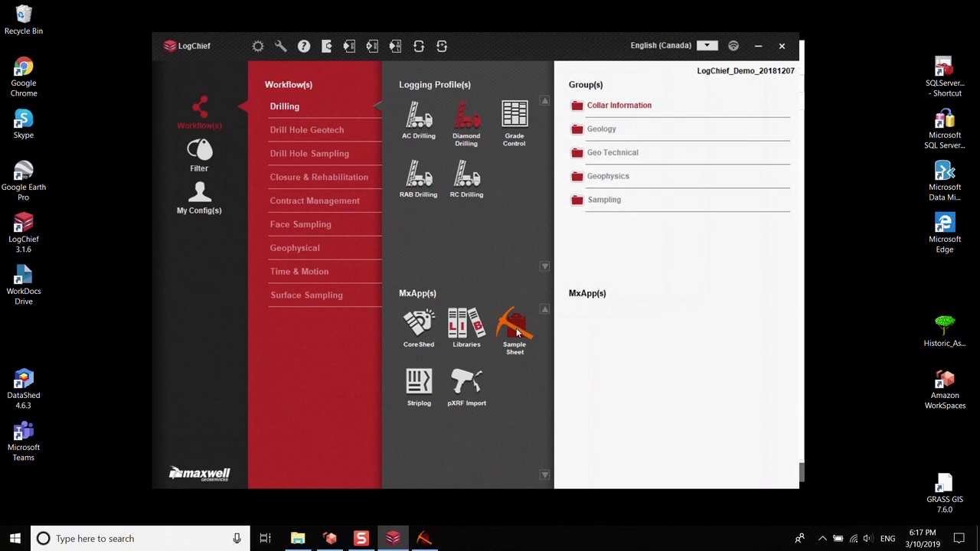
click(425, 536)
Open the Diamond Sample Cut Sheet template with its existing sample configuration and maximize the plug-in window.
click(594, 318)
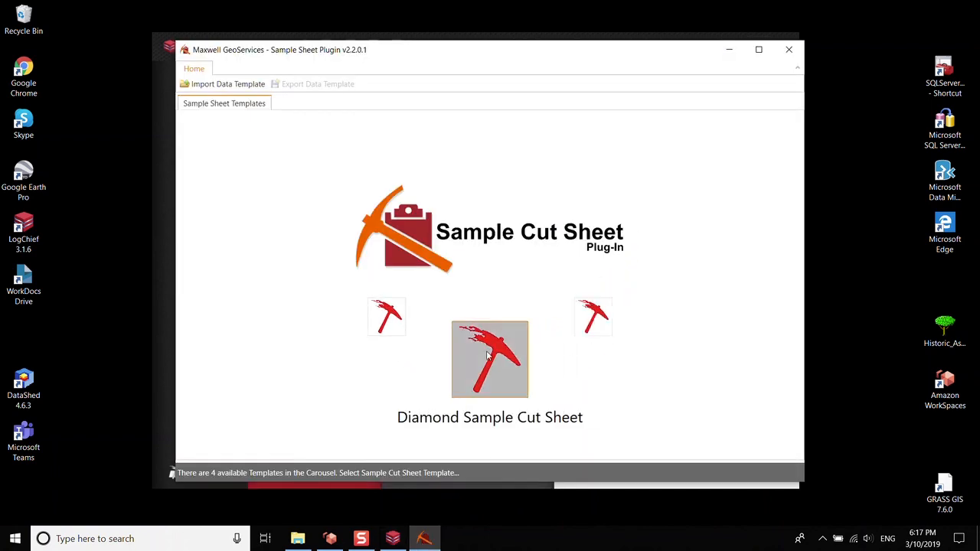
click(487, 355)
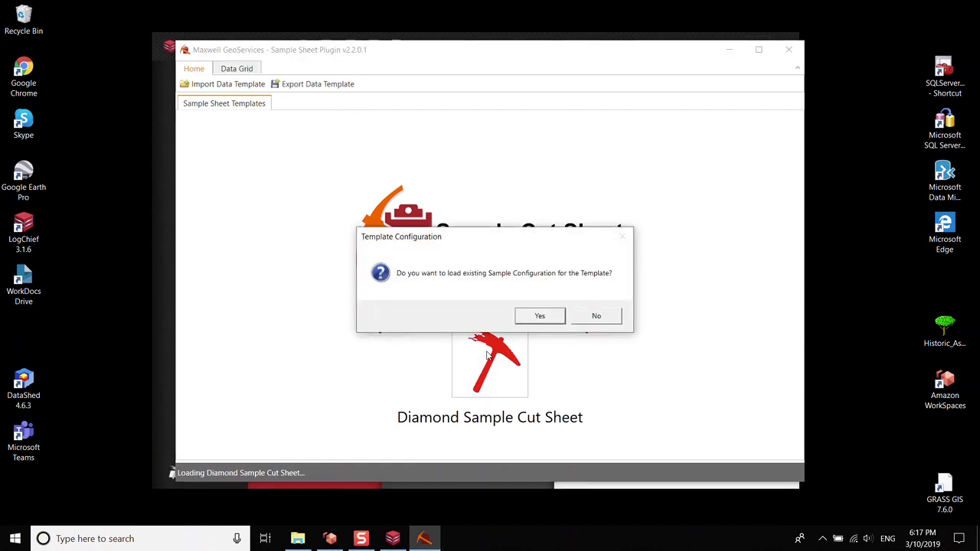
click(538, 316)
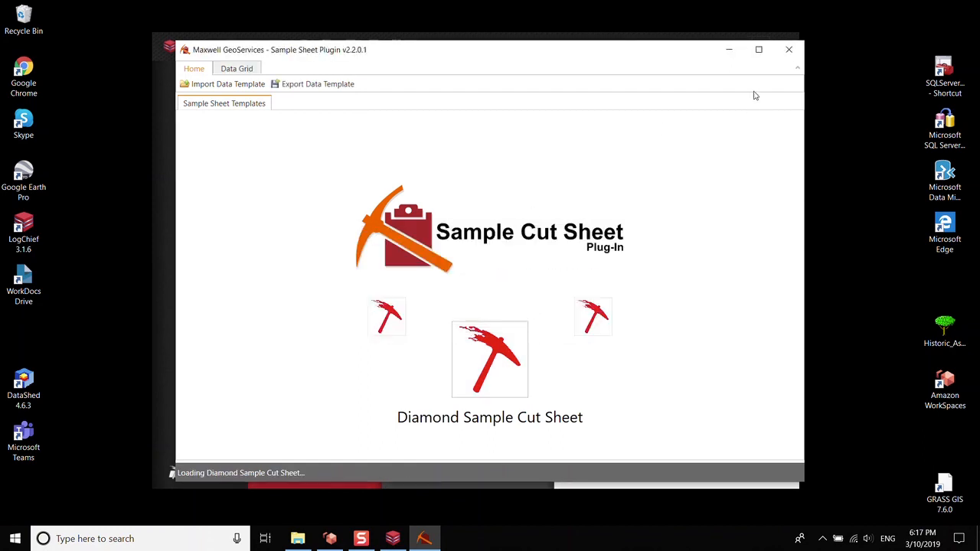
click(759, 49)
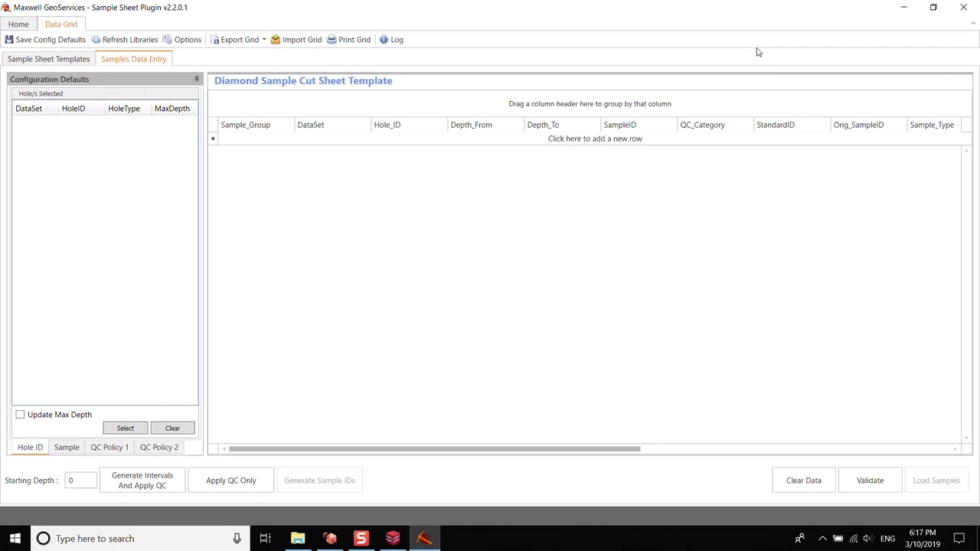
Examine the Sample and QC Policy 1 defaults of the Diamond template.
click(67, 451)
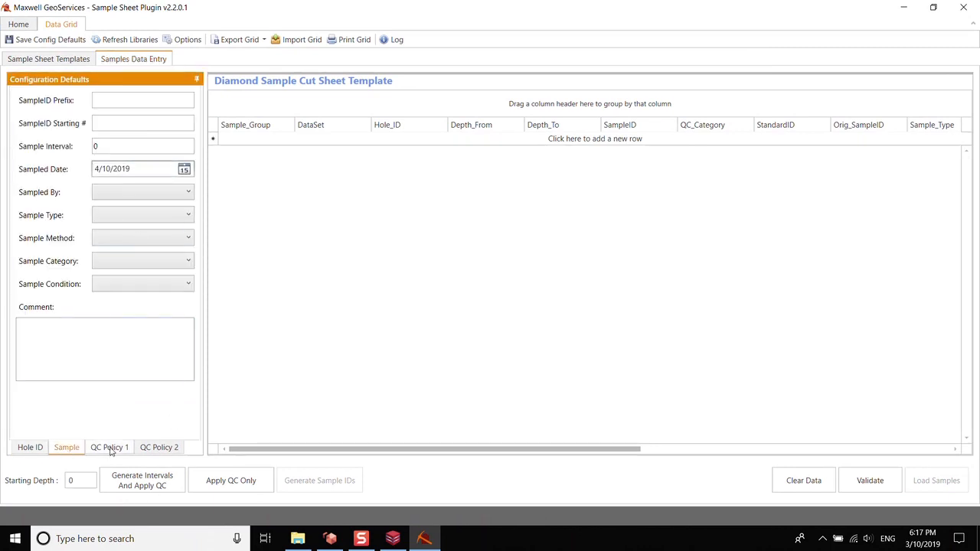
click(111, 451)
click(68, 451)
click(110, 450)
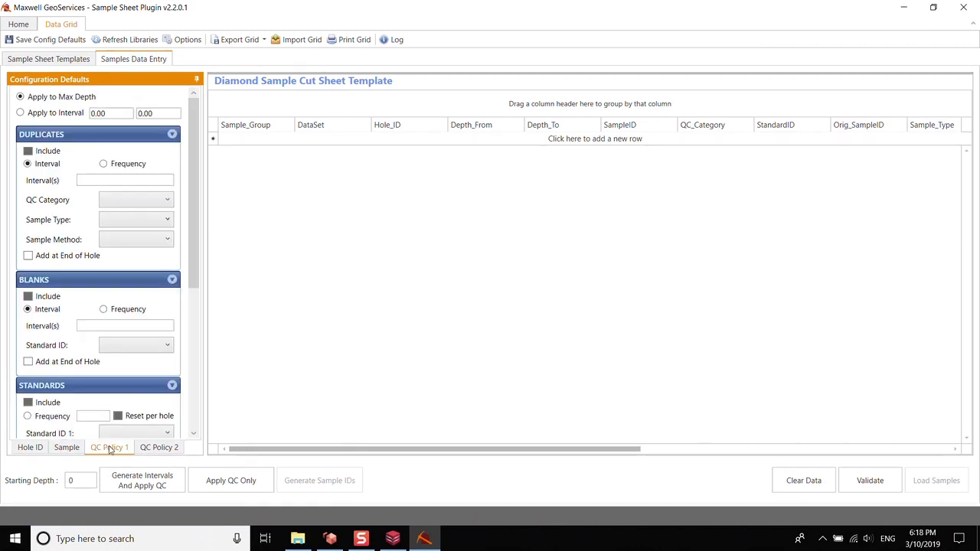
click(68, 448)
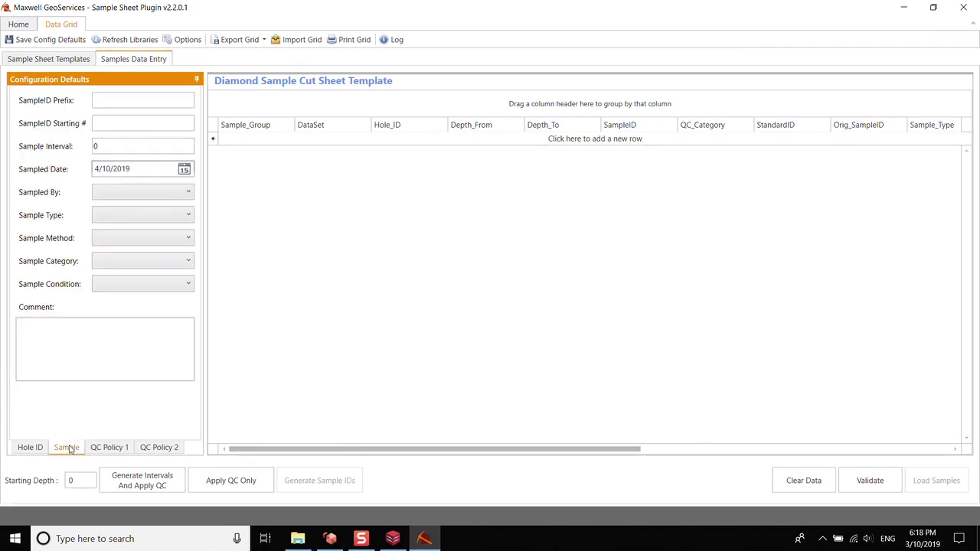
click(110, 449)
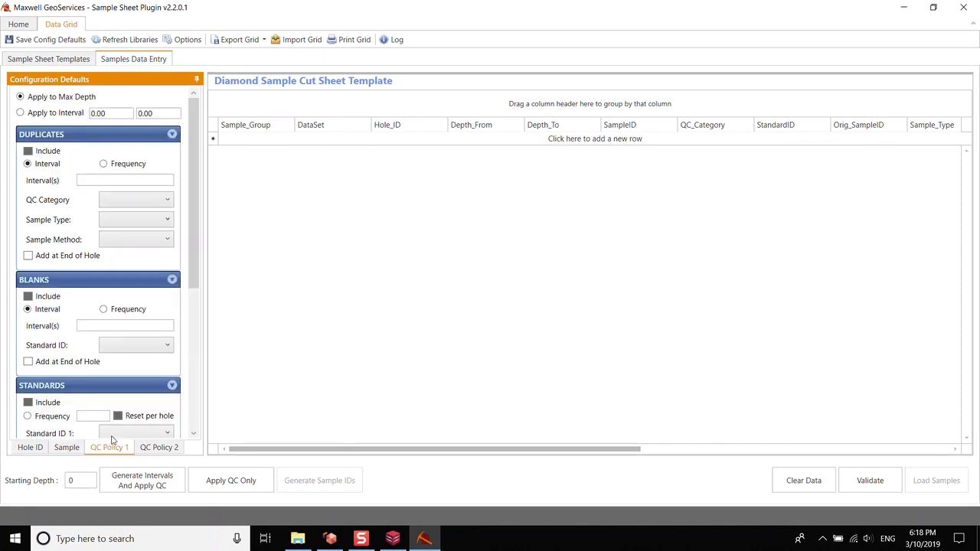
Import the CTS_Demo Drill Core.cdt data template over the existing grid data and check its Sample and QC Policy 1 defaults.
click(19, 25)
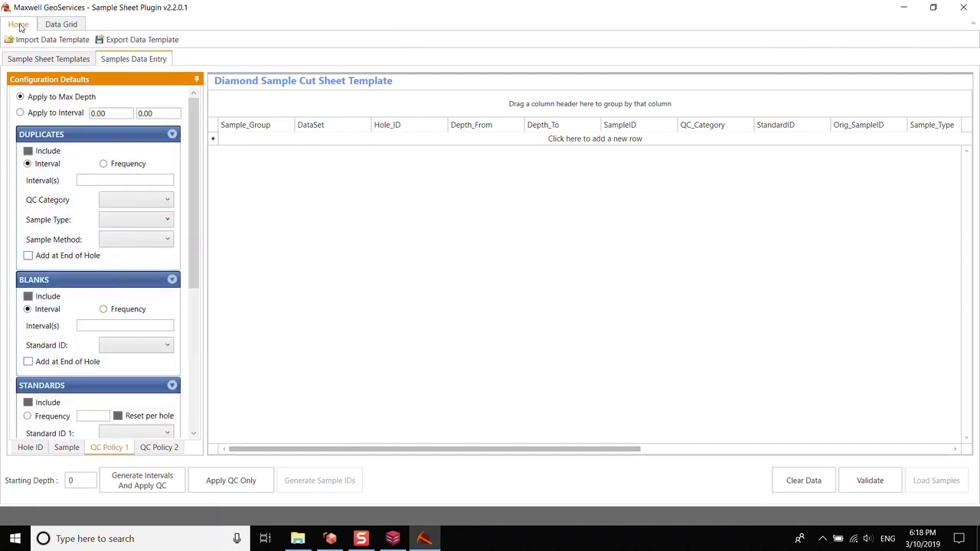
click(54, 42)
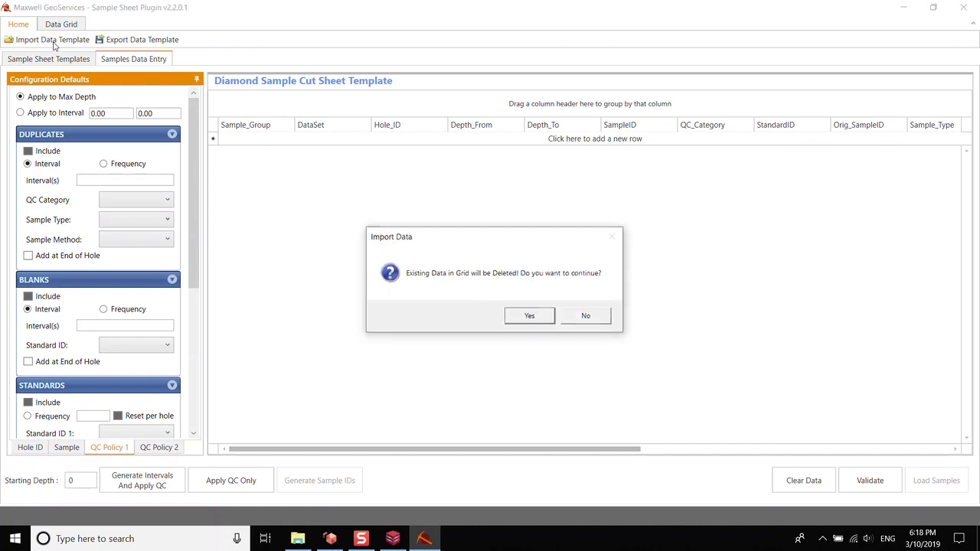
click(530, 316)
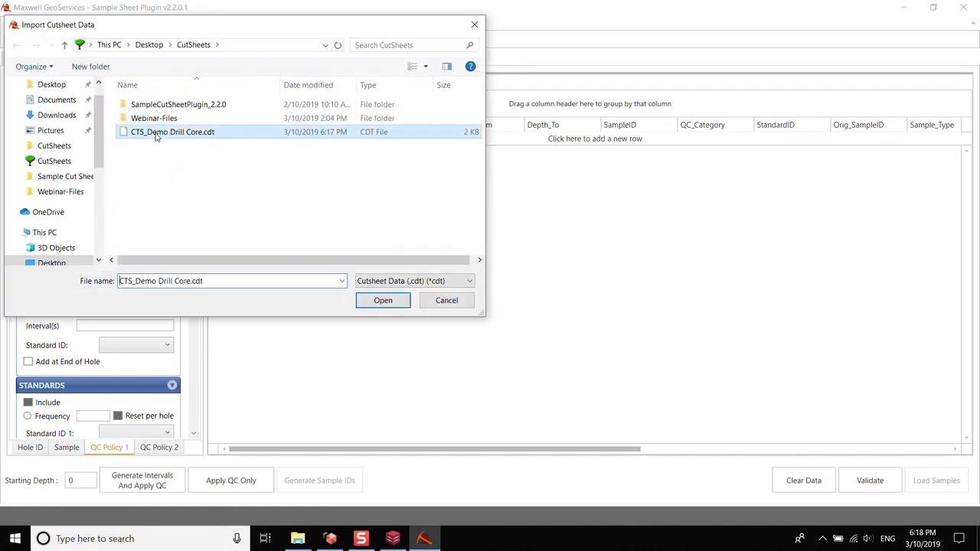
double_click(156, 133)
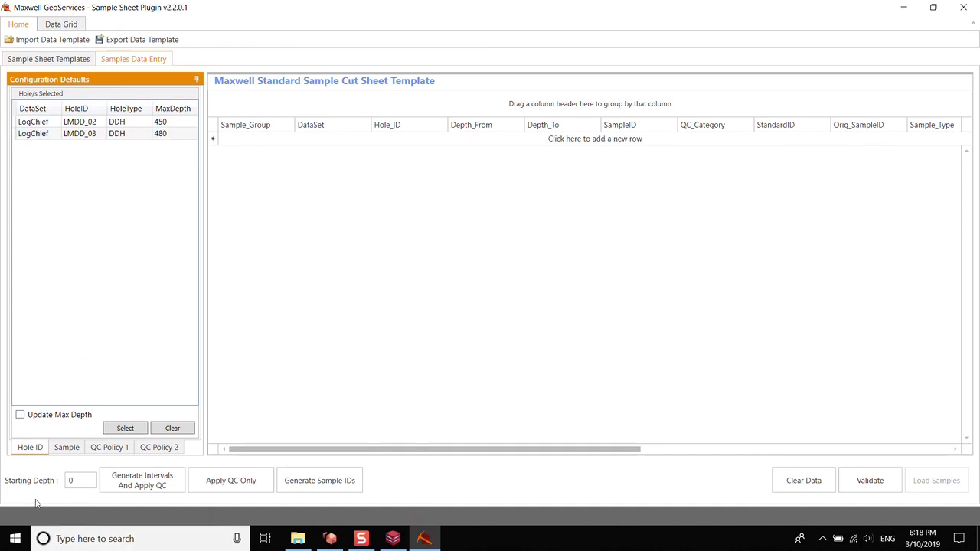
click(67, 449)
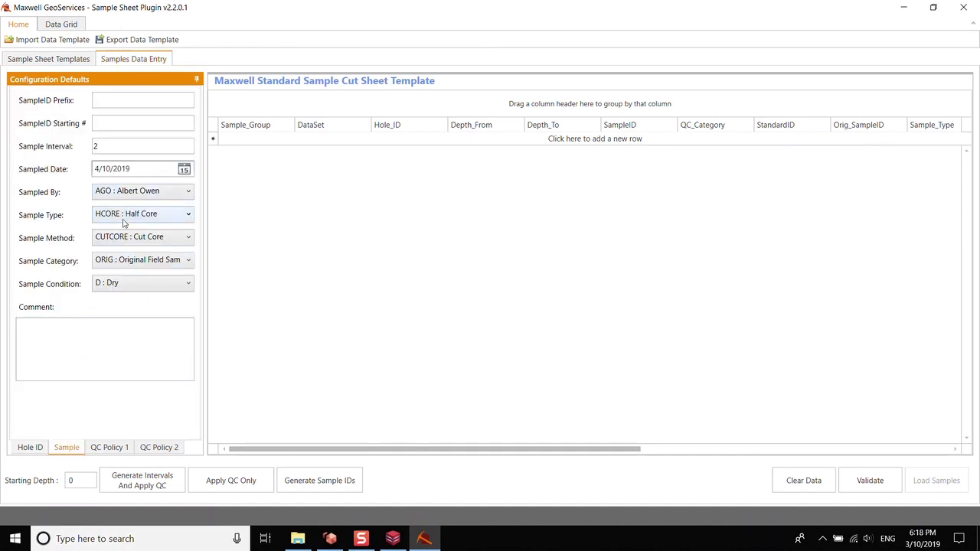
click(112, 450)
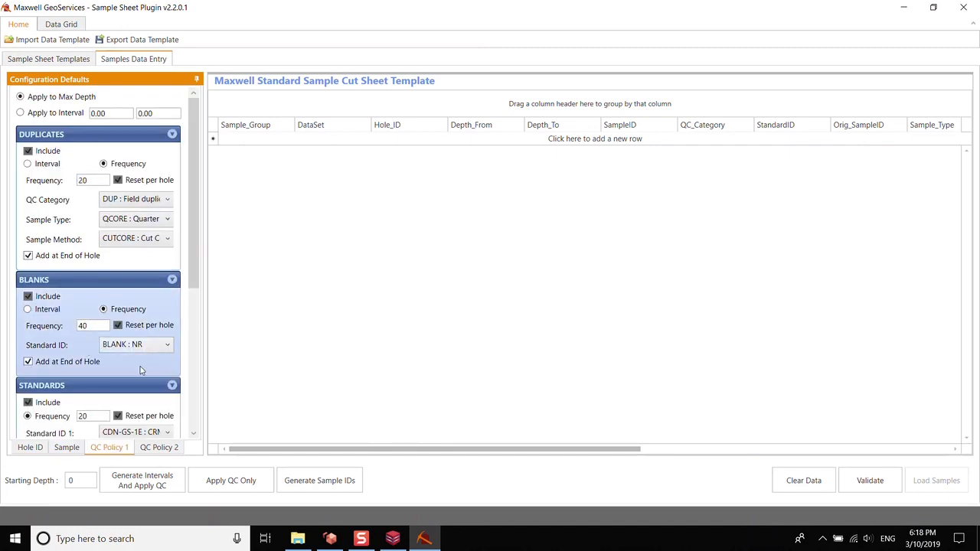
Set the SampleID prefix to TMP and the SampleID starting number to 2001.
click(67, 448)
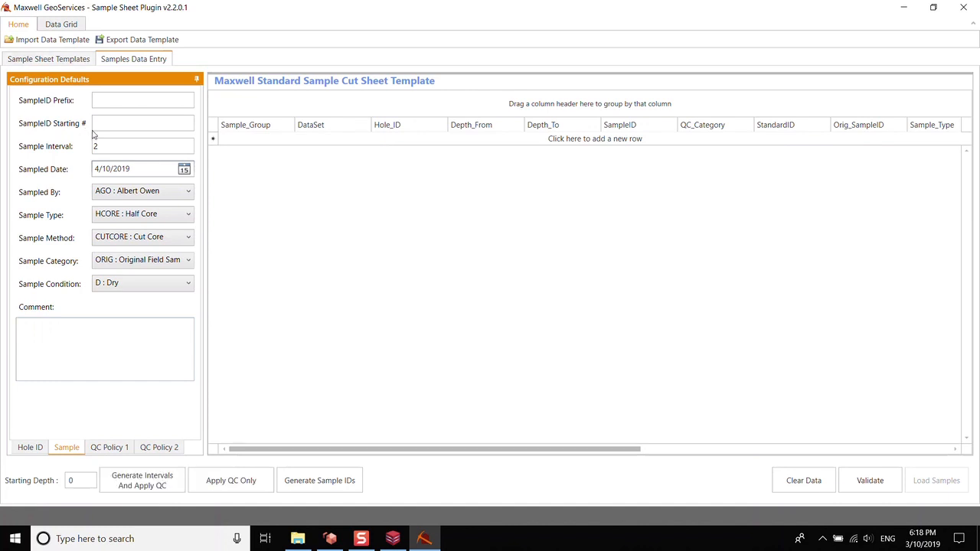
click(115, 100)
text(TMP)
click(115, 127)
text(2001)
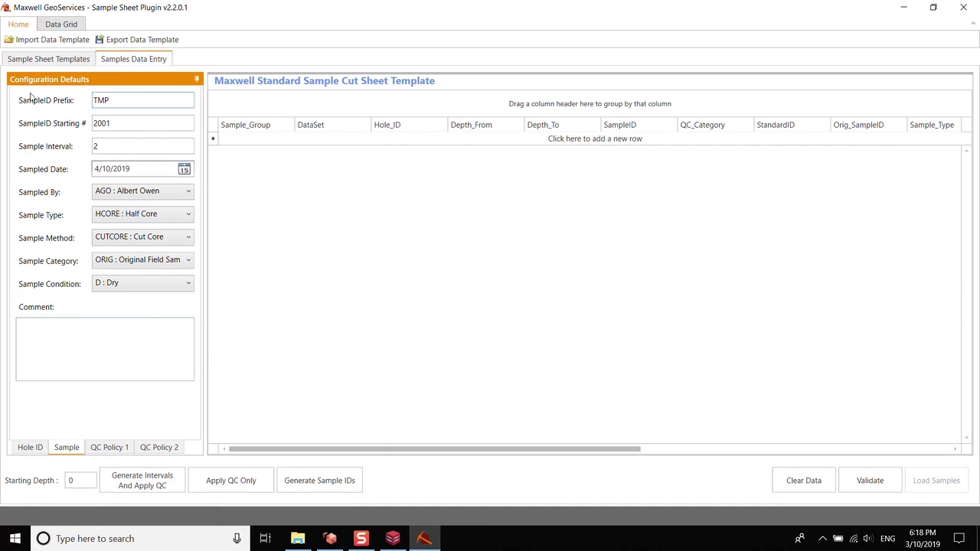
Generate the sample intervals for the selected holes and apply the QC policy.
click(140, 487)
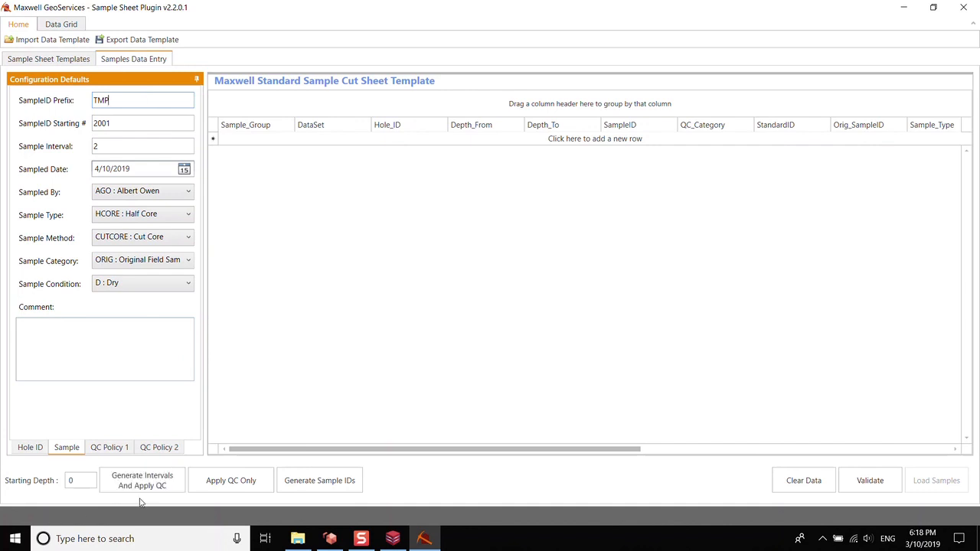
click(141, 482)
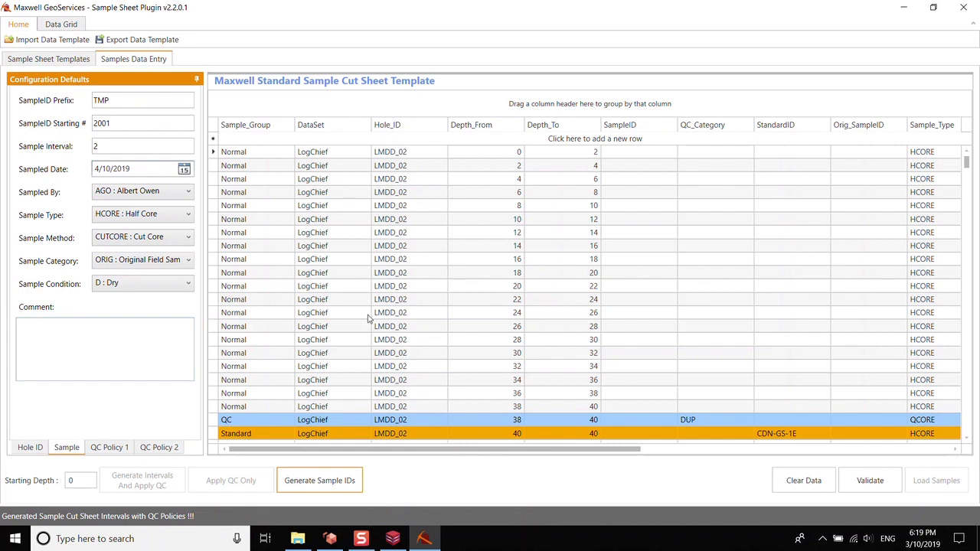
Export the generated sample grid as a CSV file named Demo CutSheet in the CutSheets folder.
scroll(373, 330, down, 3)
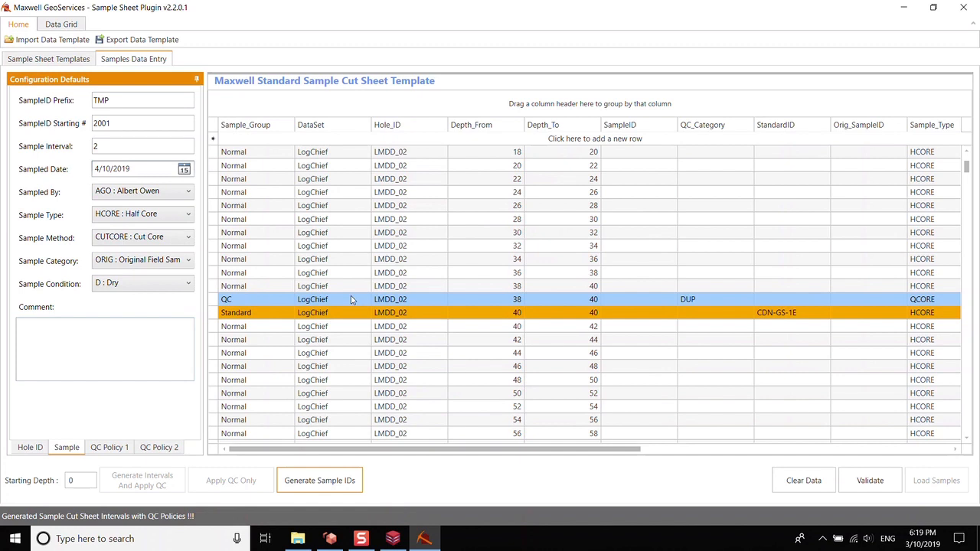
scroll(352, 300, down, 7)
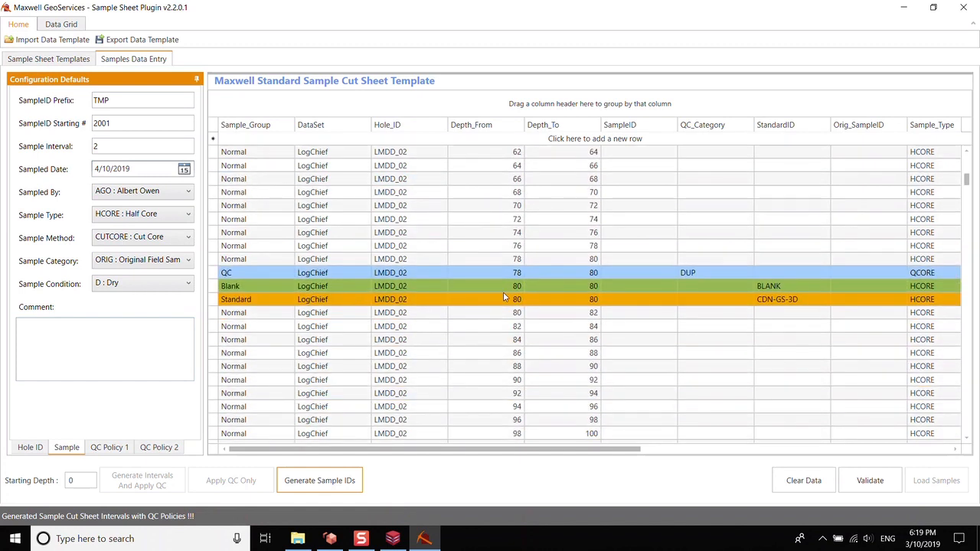
scroll(490, 297, down, 9)
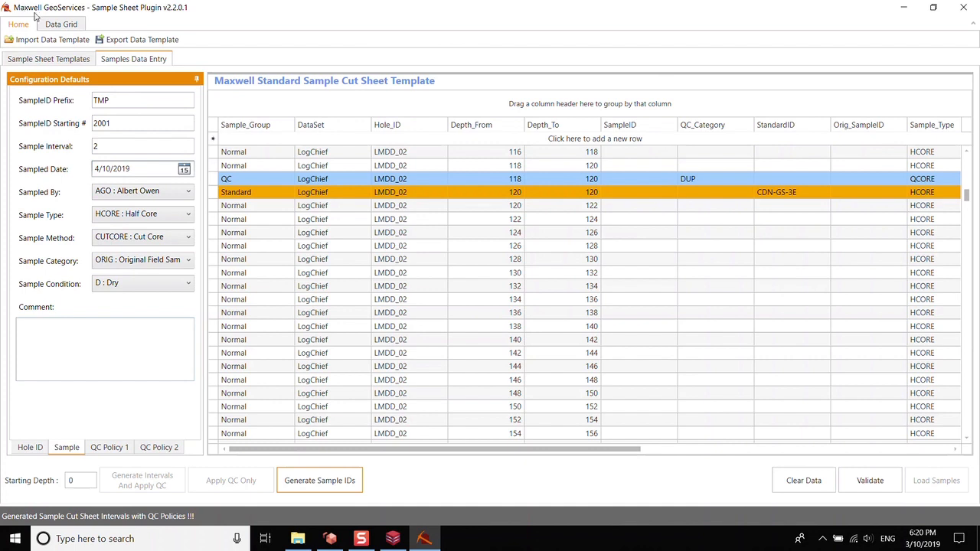
click(61, 24)
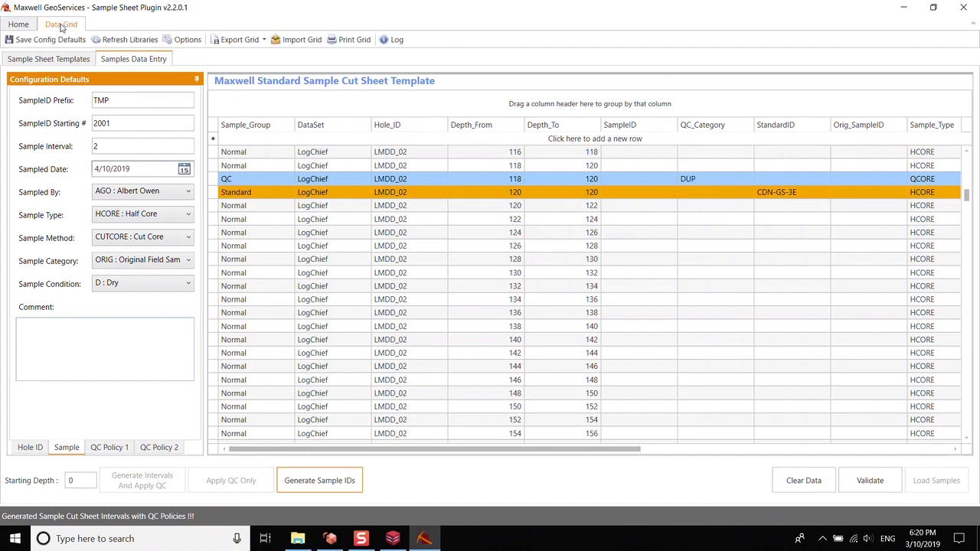
click(264, 40)
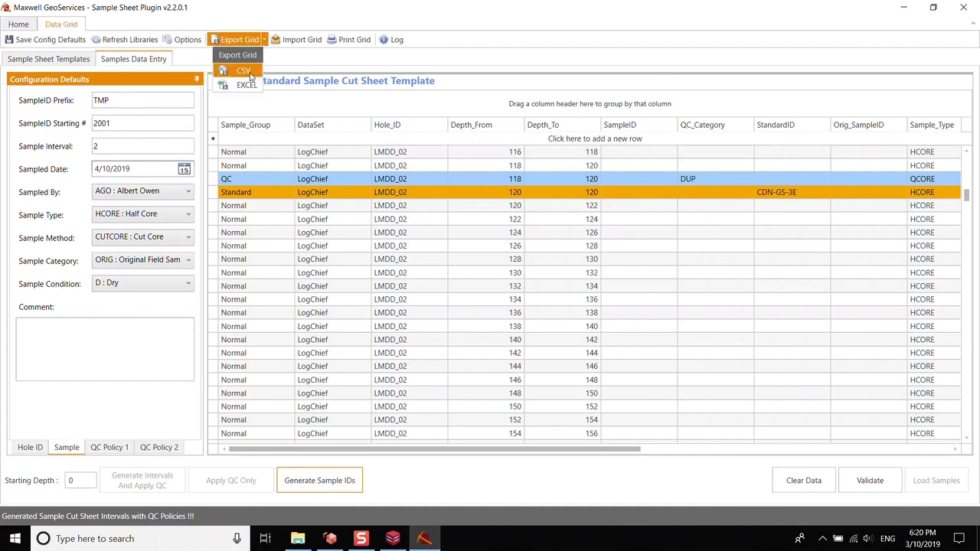
click(243, 71)
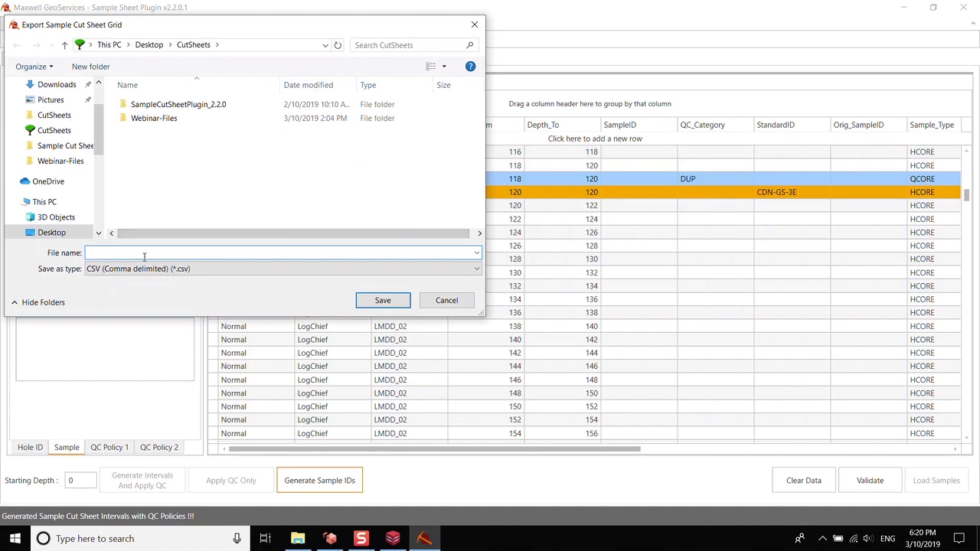
text(Demo CutSheet)
click(382, 301)
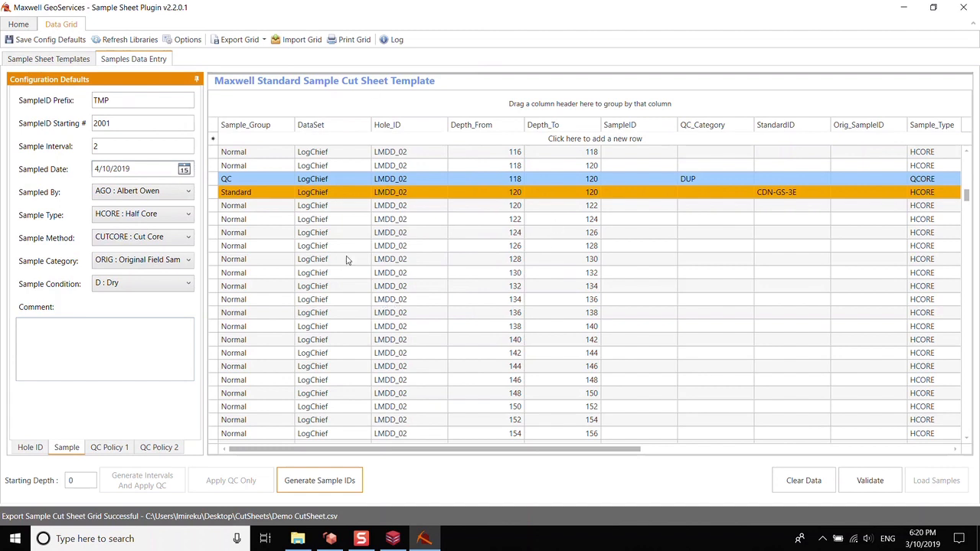
Switch to File Explorer and open Demo CutSheet.csv from the CutSheets folder in Excel.
click(334, 481)
click(902, 8)
click(758, 46)
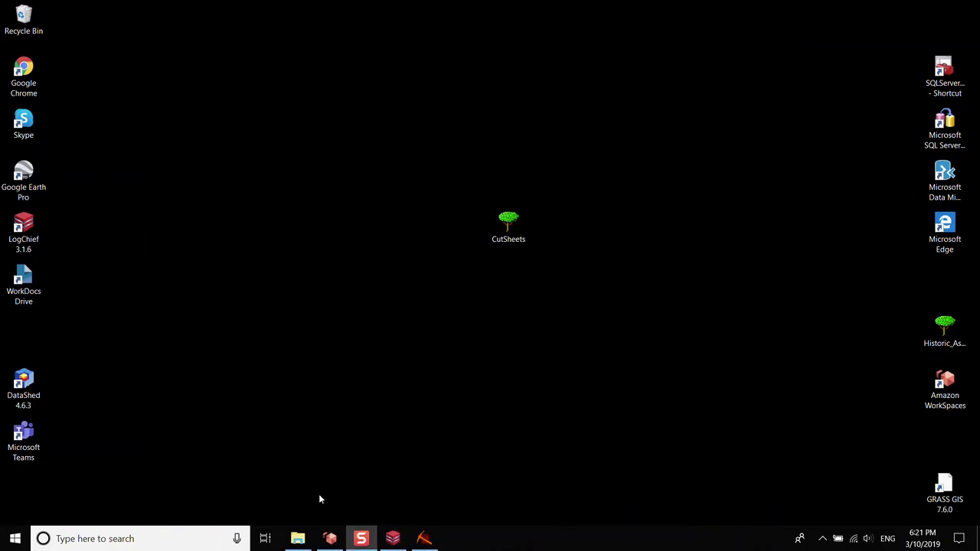
click(302, 540)
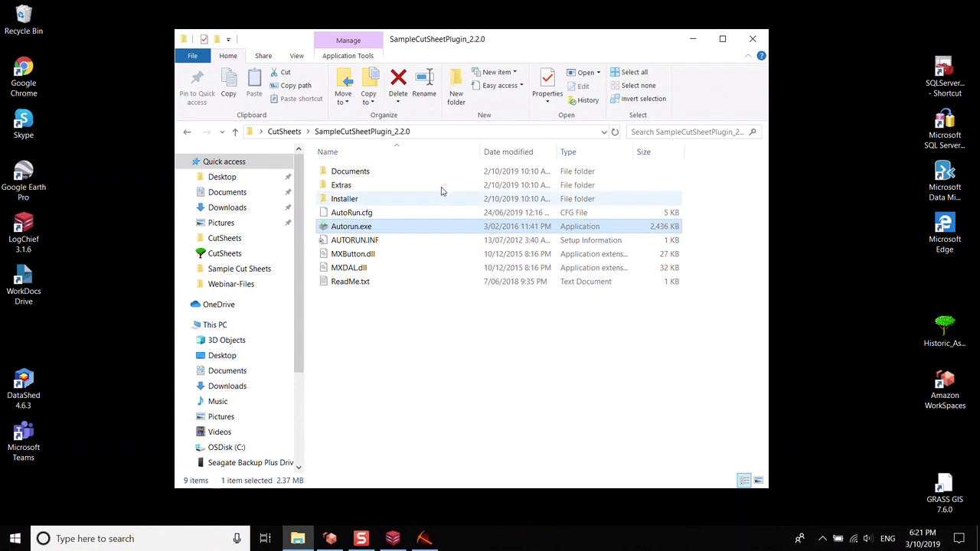
click(282, 132)
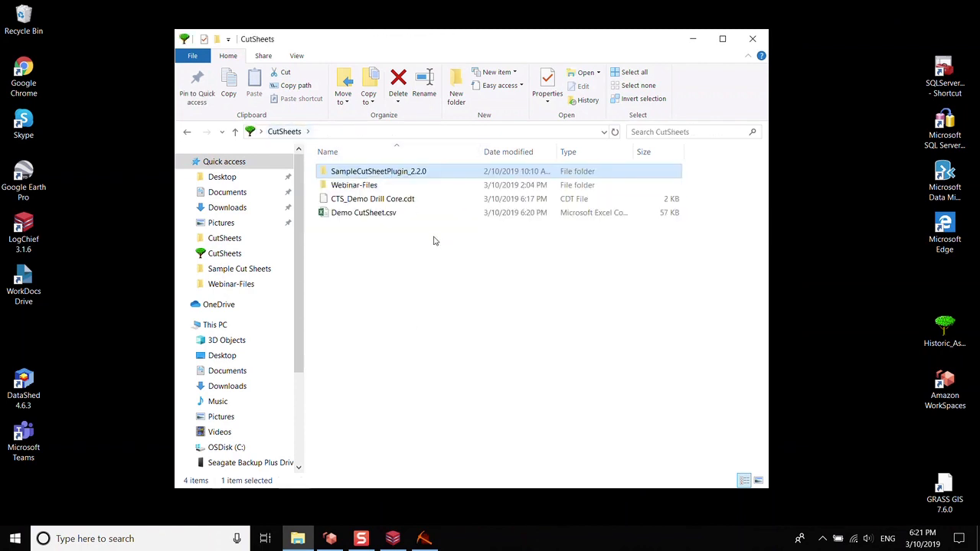
click(363, 214)
double_click(362, 214)
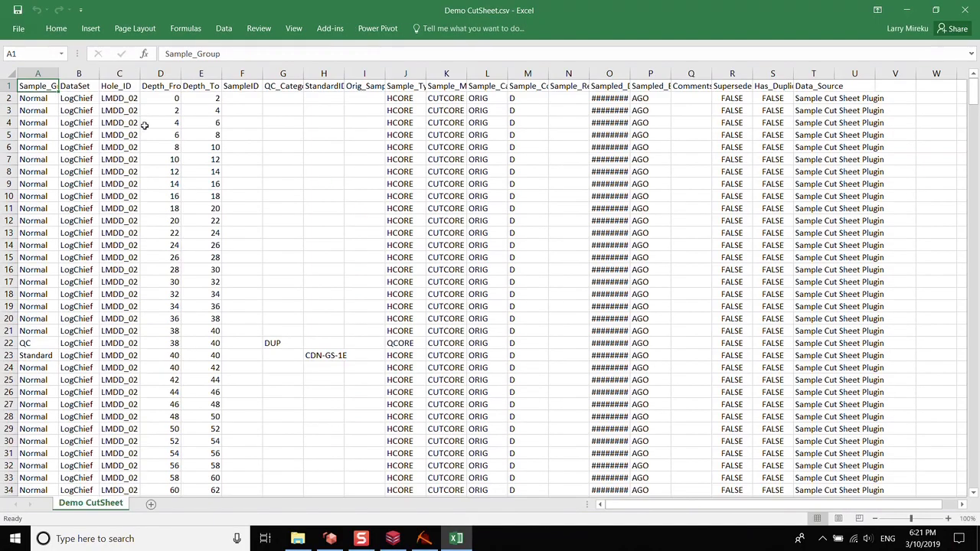
Autofit the width of all columns in the Demo CutSheet worksheet.
click(6, 70)
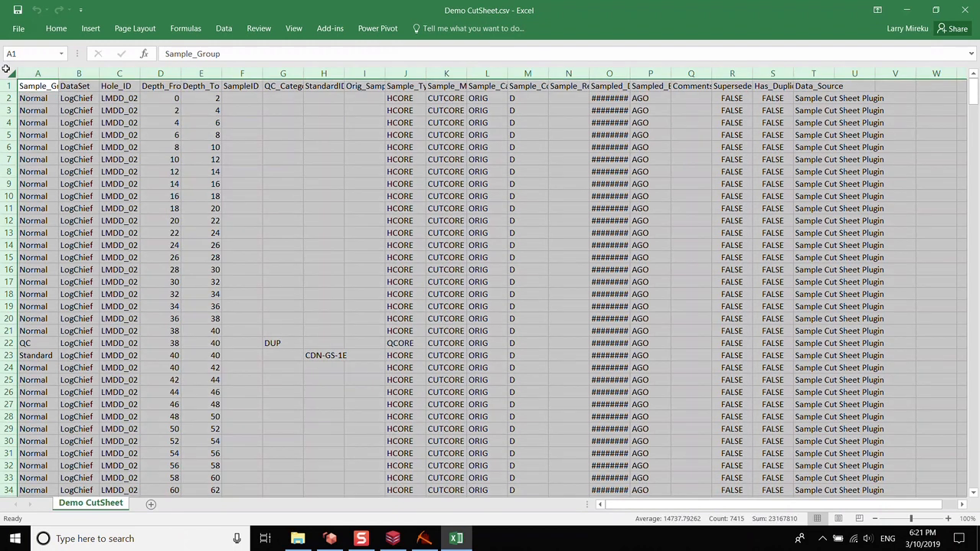
double_click(58, 72)
click(214, 209)
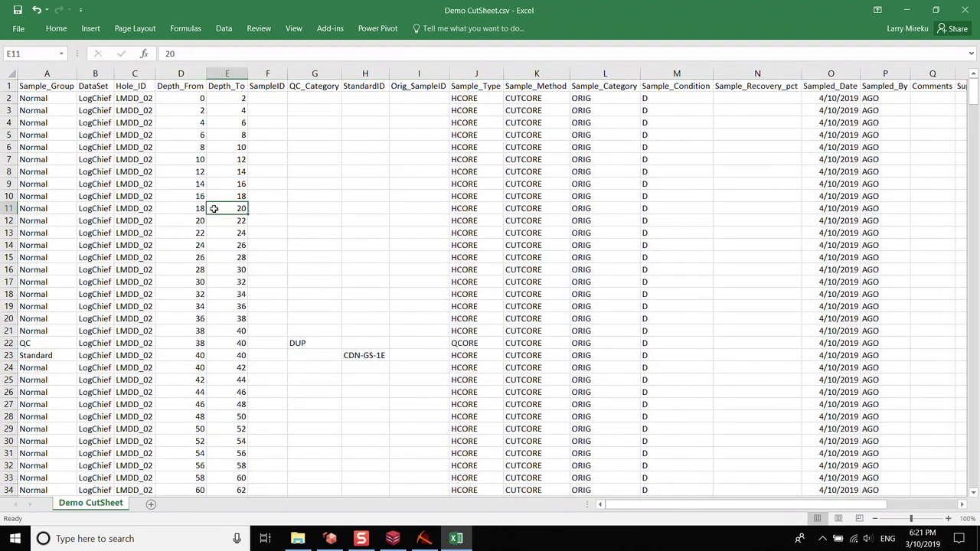
Examine at which depths the duplicate, Blank and Standard rows sit among the normal sample intervals.
scroll(103, 179, down, 5)
scroll(103, 179, up, 5)
scroll(451, 316, down, 3)
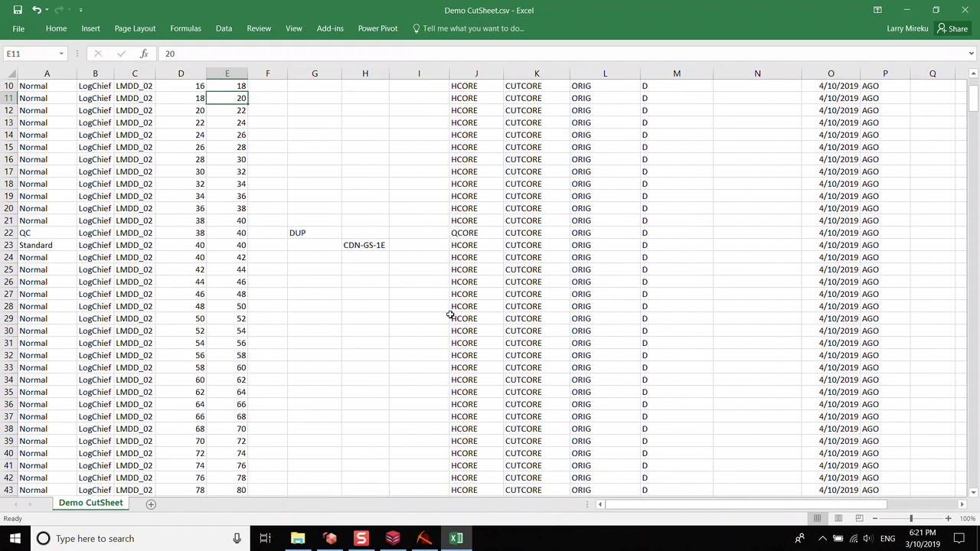
click(9, 391)
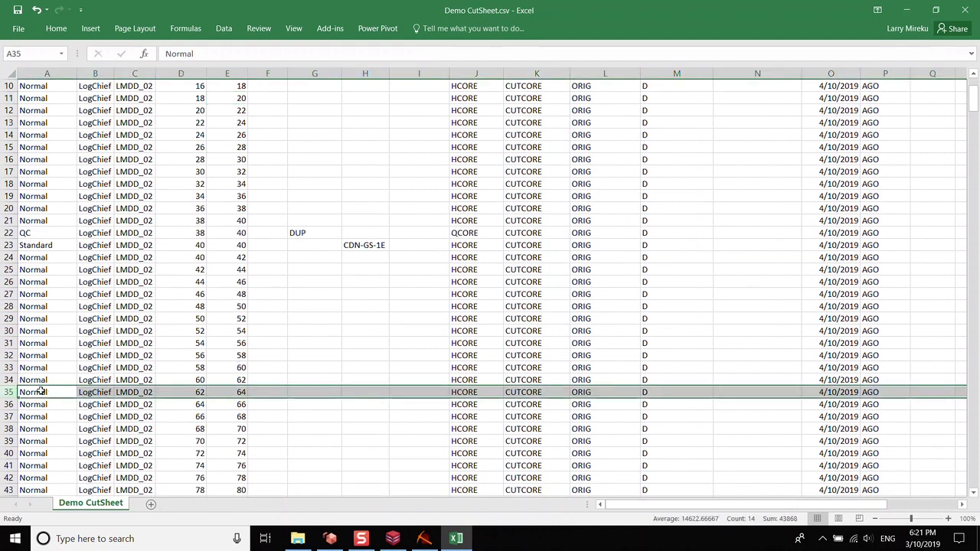
click(10, 367)
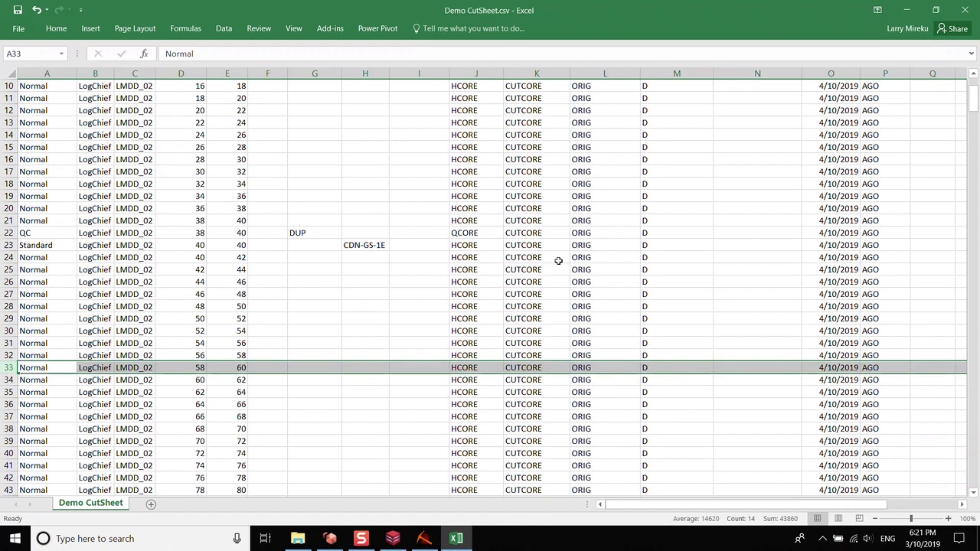
scroll(558, 261, down, 3)
scroll(558, 261, up, 1)
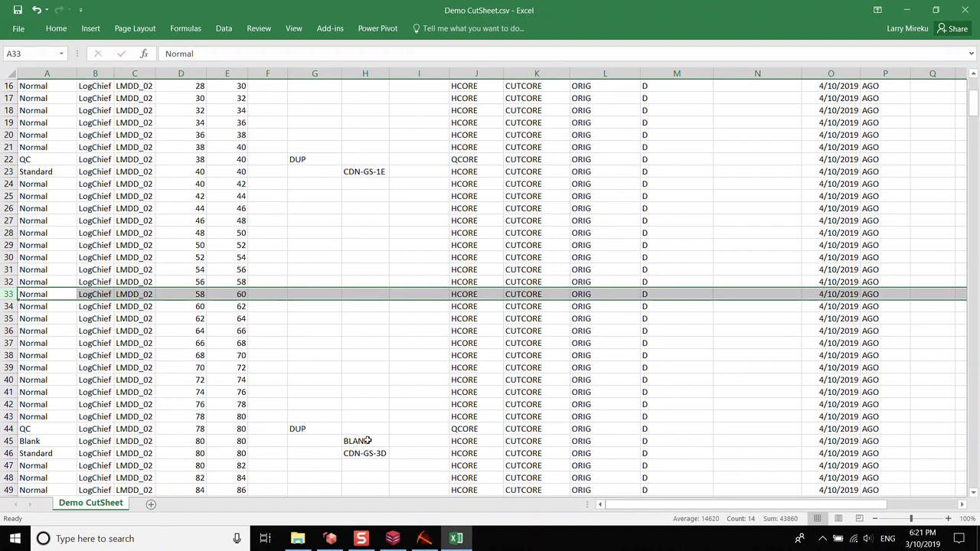
scroll(372, 403, up, 5)
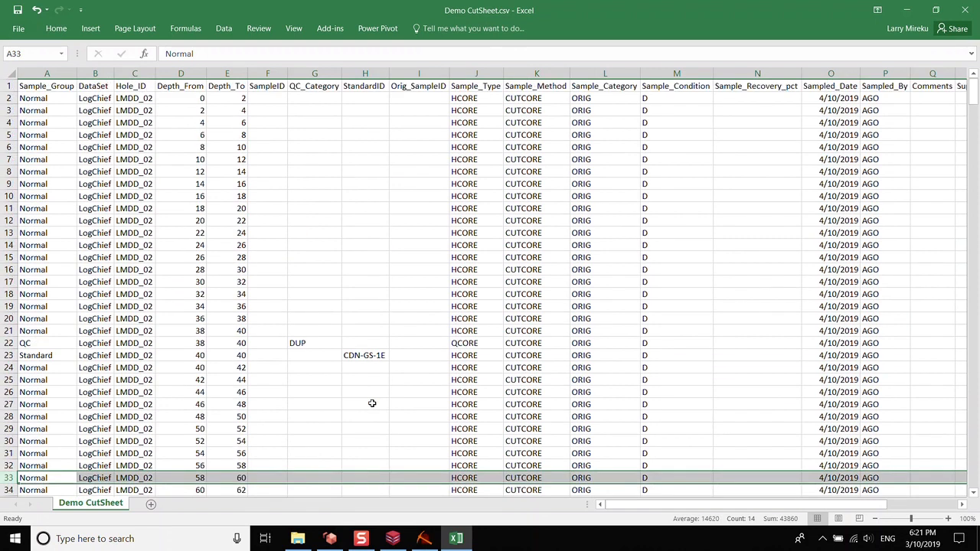
scroll(372, 403, down, 9)
scroll(372, 404, up, 7)
scroll(350, 153, up, 2)
scroll(379, 216, down, 8)
scroll(379, 223, down, 13)
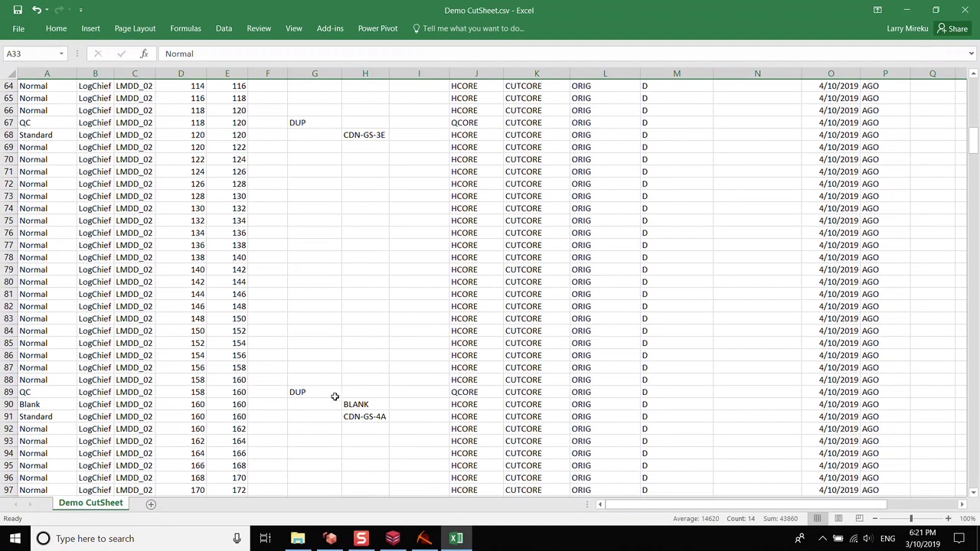
scroll(367, 274, up, 16)
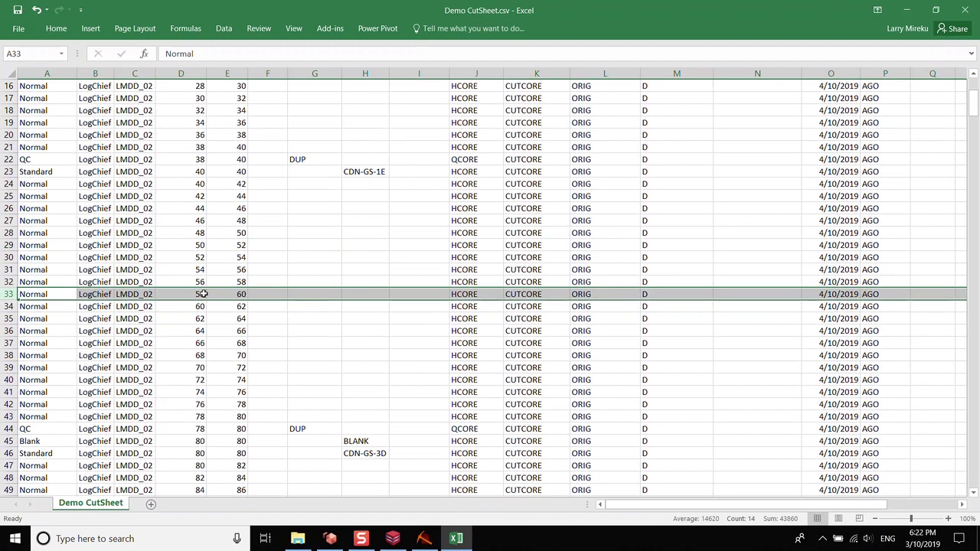
Insert an empty row at row 34, directly above the 60–62 interval of hole LMDD_02.
click(10, 308)
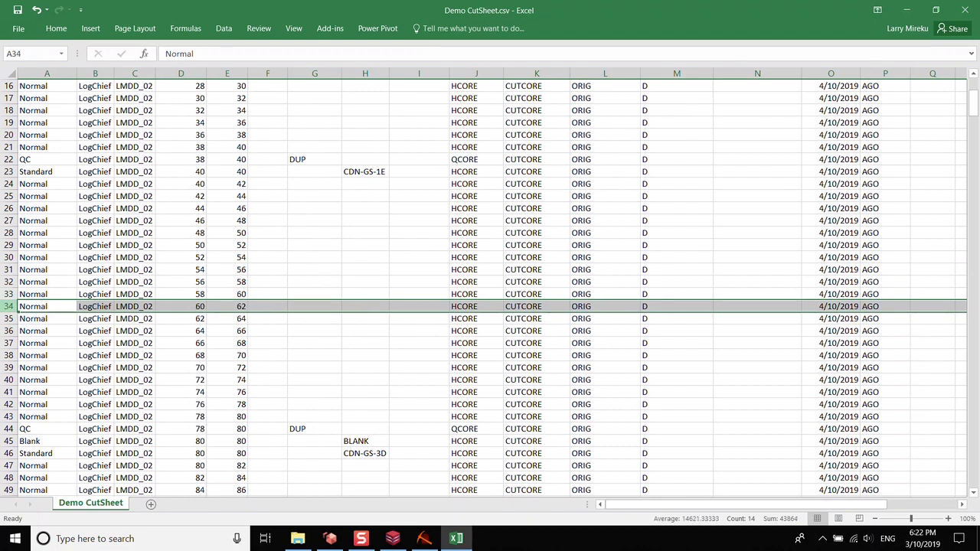
right_click(10, 307)
key(Escape)
key(ctrl+shift+plus)
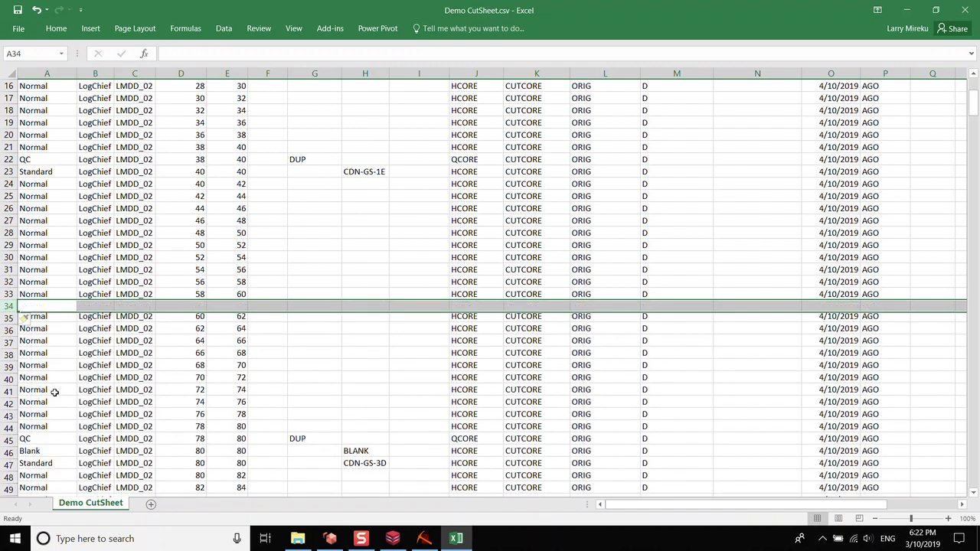
click(310, 294)
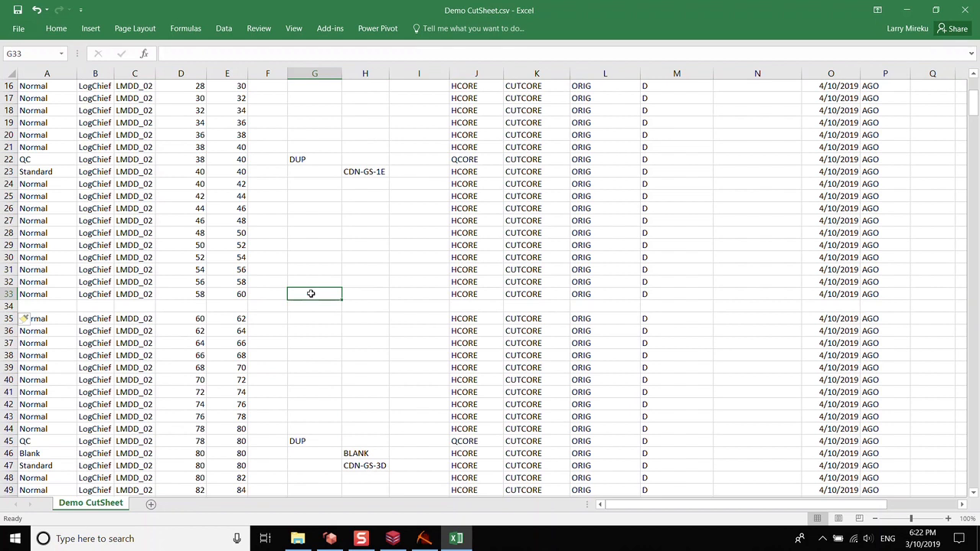
Copy the Blank sample row at depth 80 (row 46) into the empty row 34.
scroll(287, 232, up, 5)
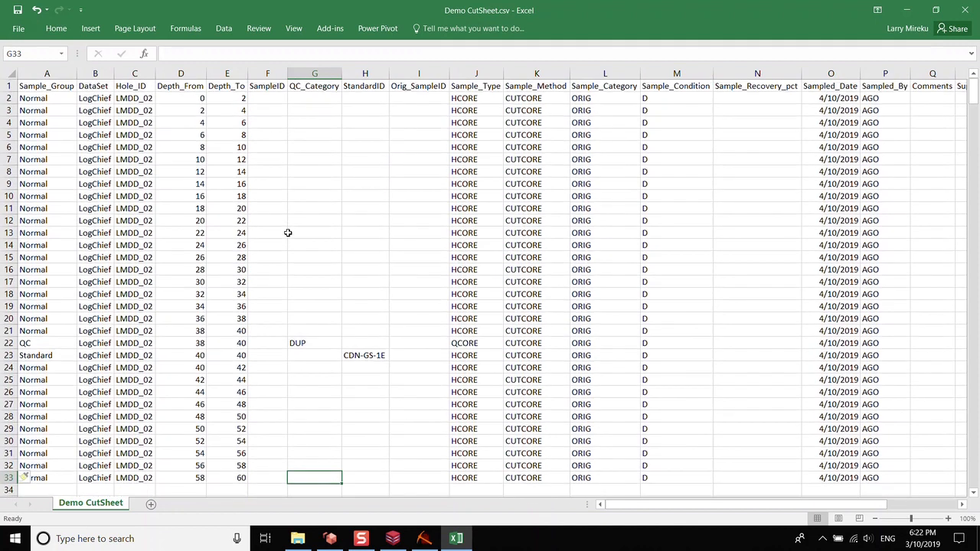
scroll(287, 232, down, 10)
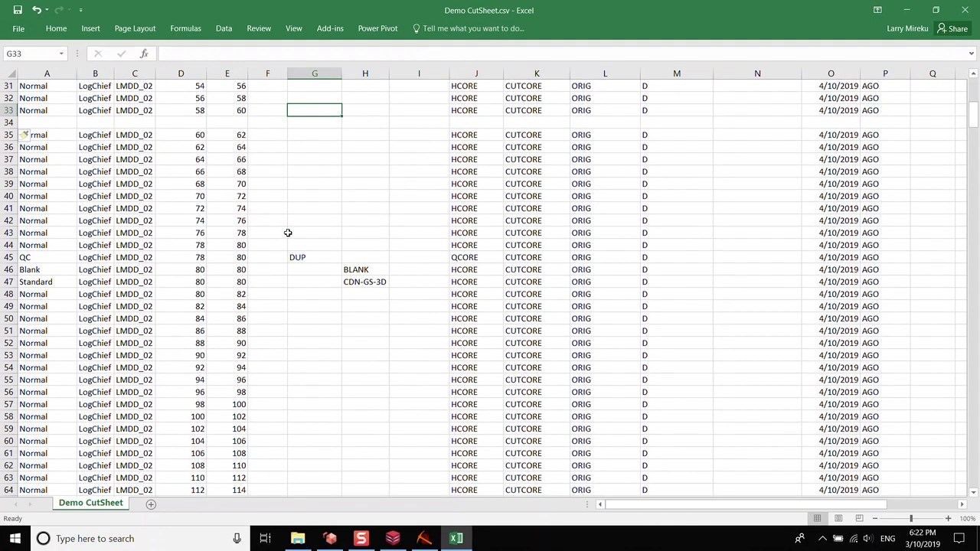
scroll(287, 232, down, 2)
scroll(287, 232, up, 2)
click(12, 269)
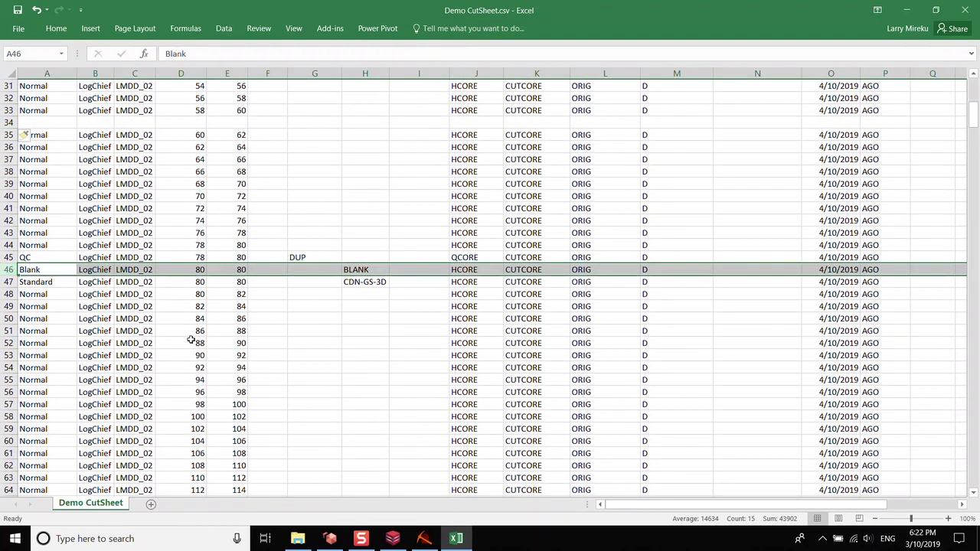
key(ctrl+c)
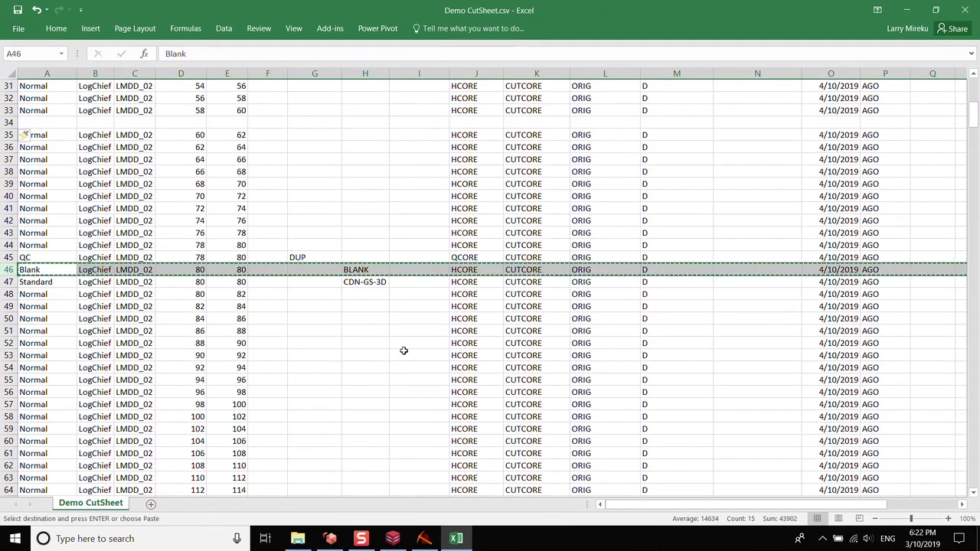
scroll(404, 352, up, 2)
scroll(404, 352, up, 4)
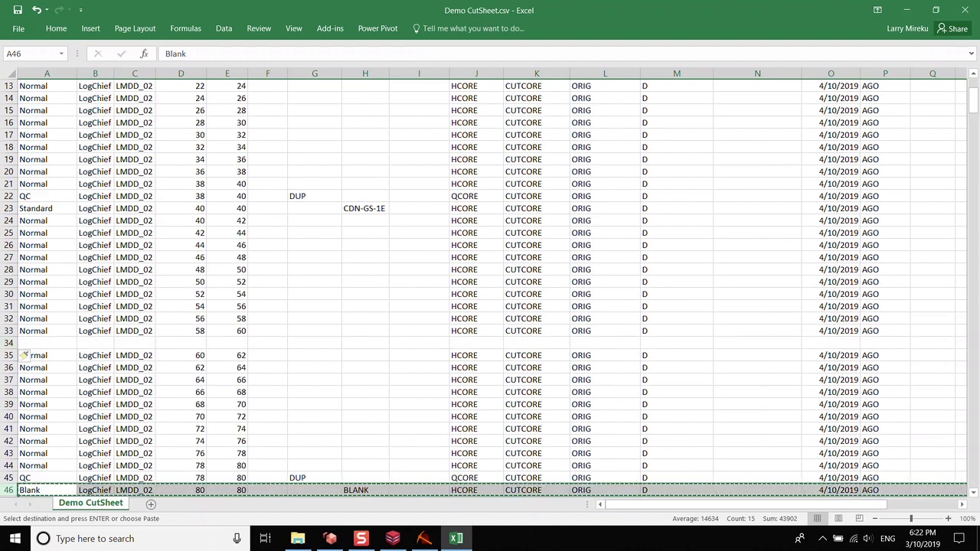
click(11, 343)
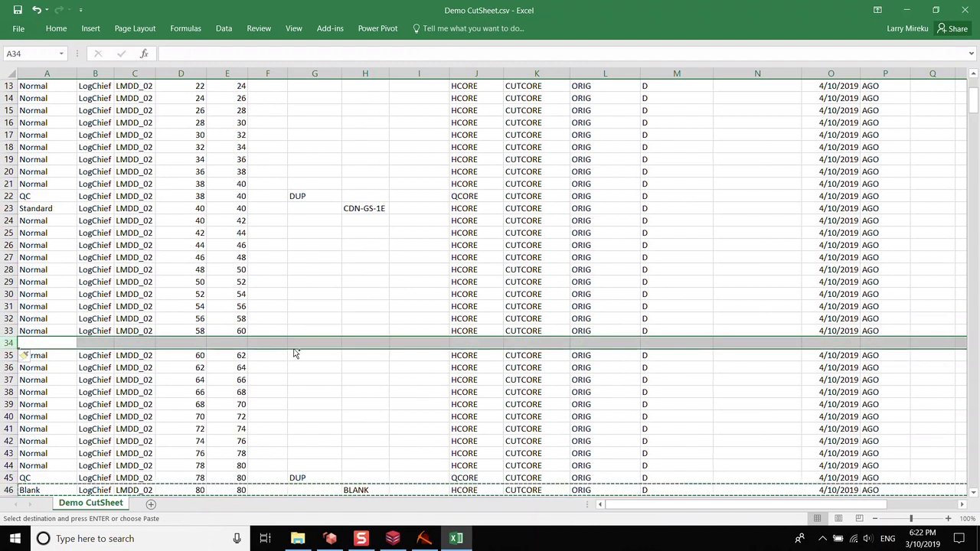
key(ctrl+v)
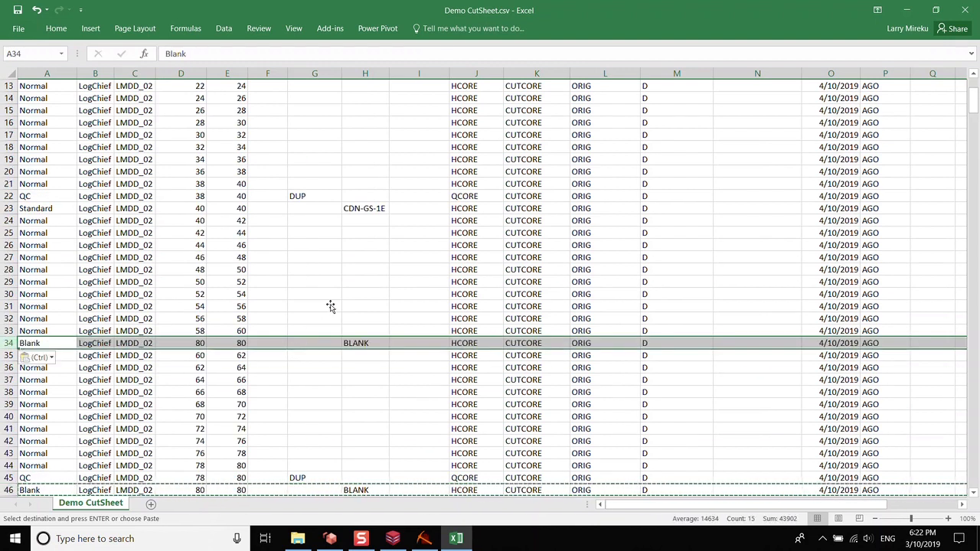
Set Depth_From and Depth_To of the Blank sample in row 34 to 60.
scroll(205, 343, down, 3)
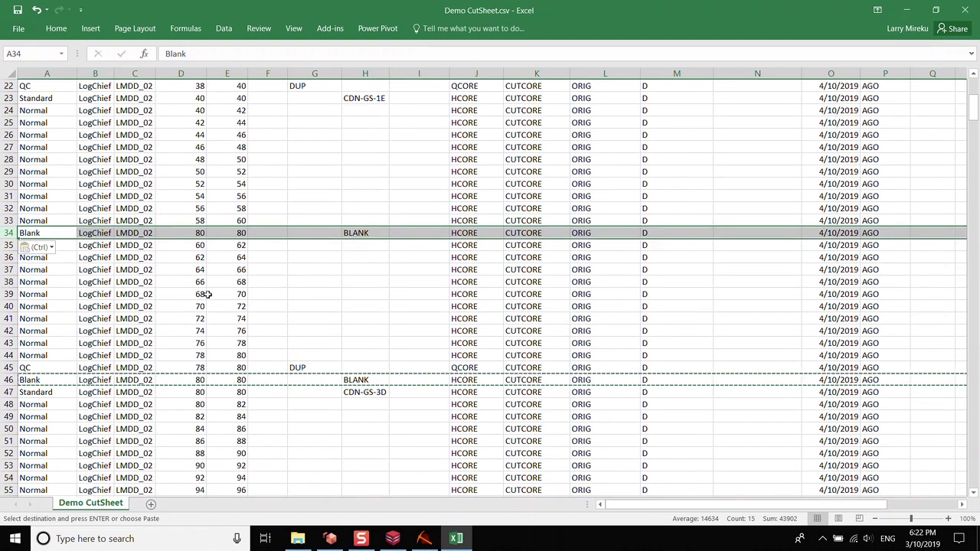
click(191, 233)
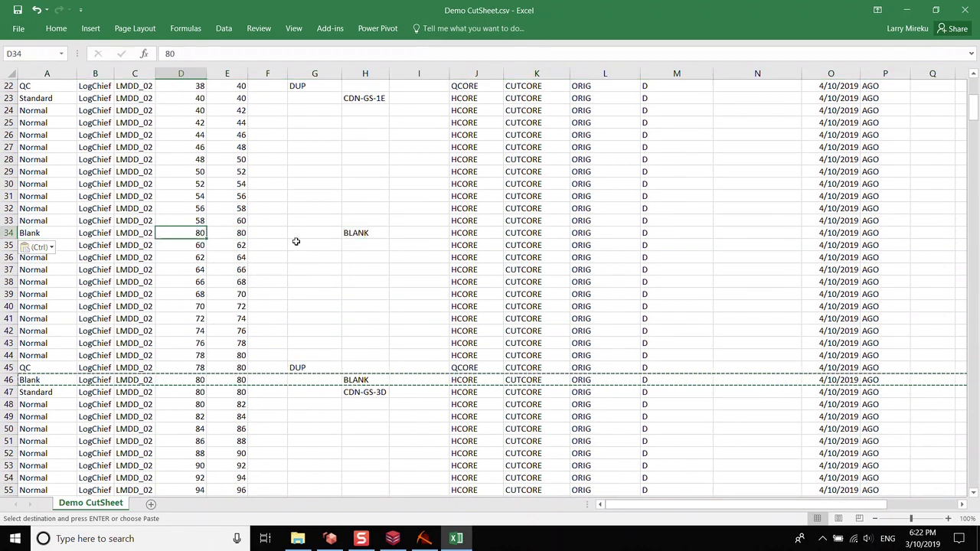
text(60)
key(Tab)
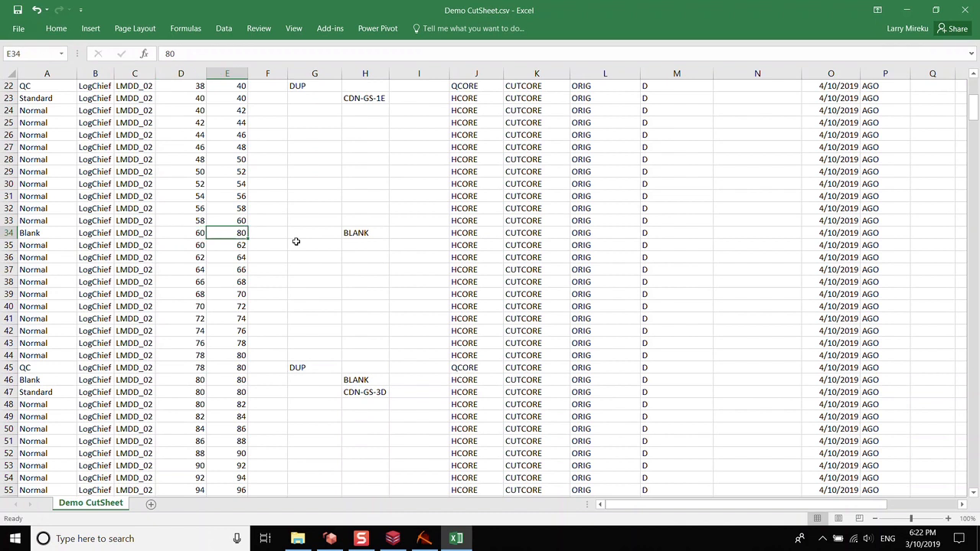
text(6)
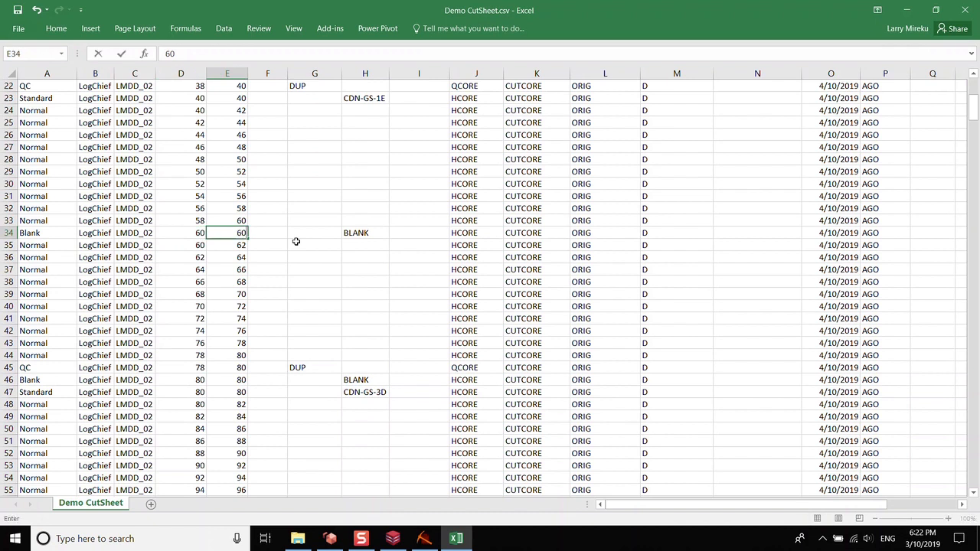
click(374, 266)
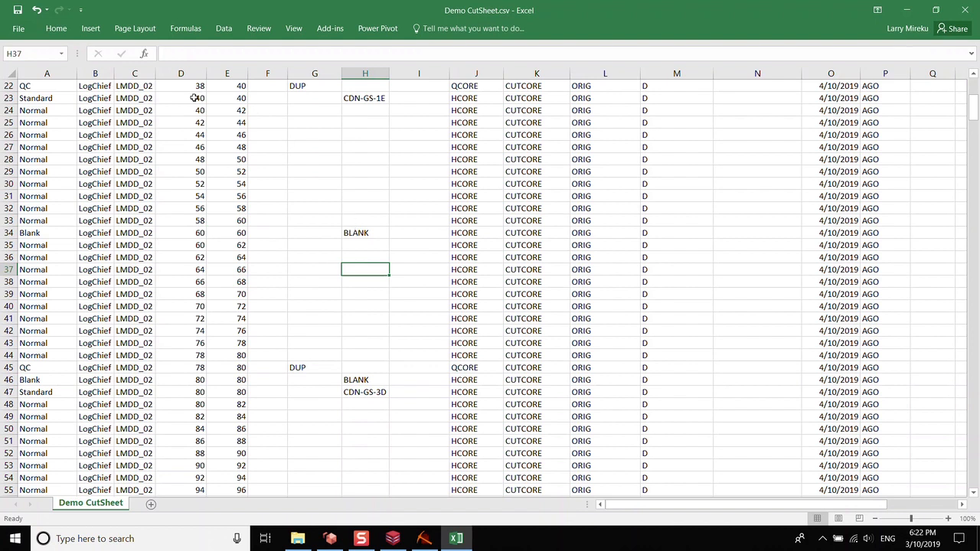
Close the workbook, saving its changes over the existing Demo CutSheet.csv and keeping the comma-delimited CSV format.
drag(200, 97, 237, 97)
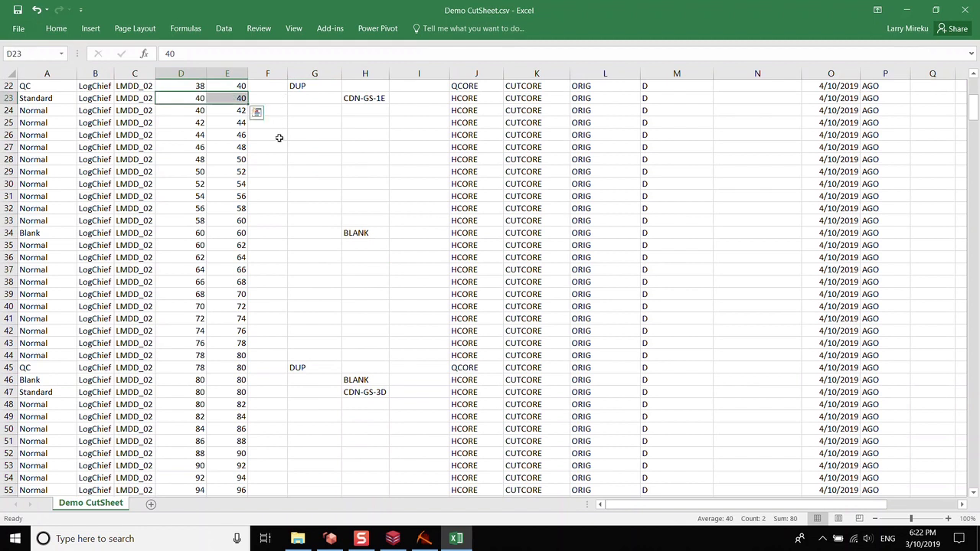
click(252, 232)
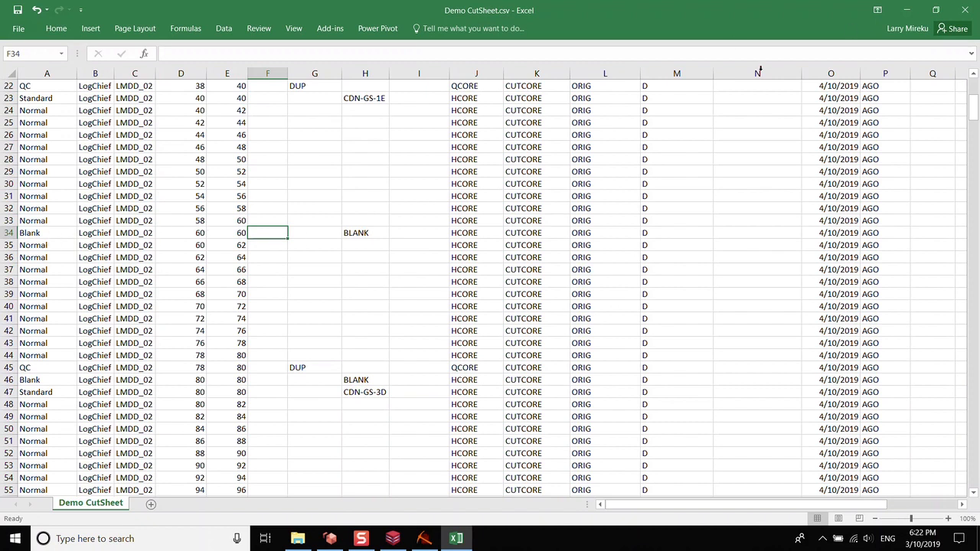
click(966, 13)
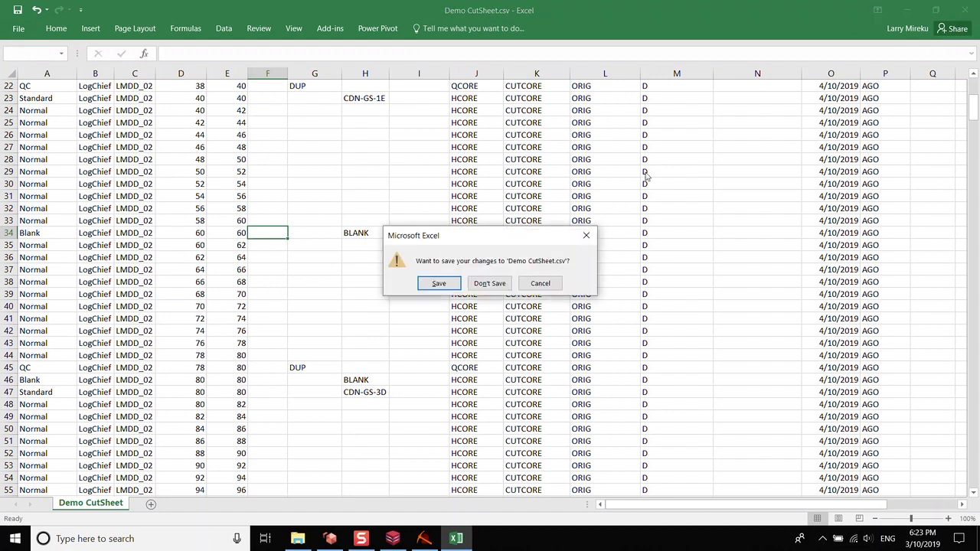
click(448, 285)
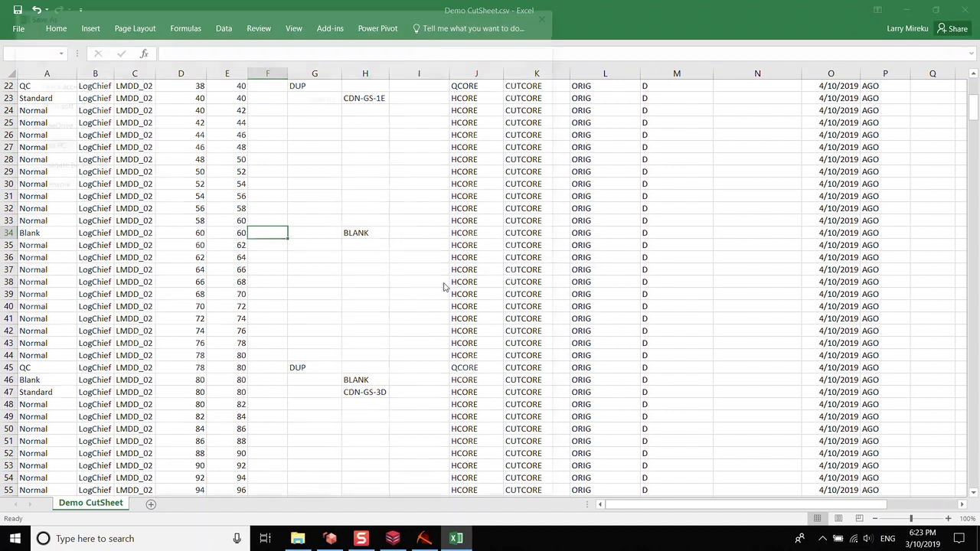
click(453, 491)
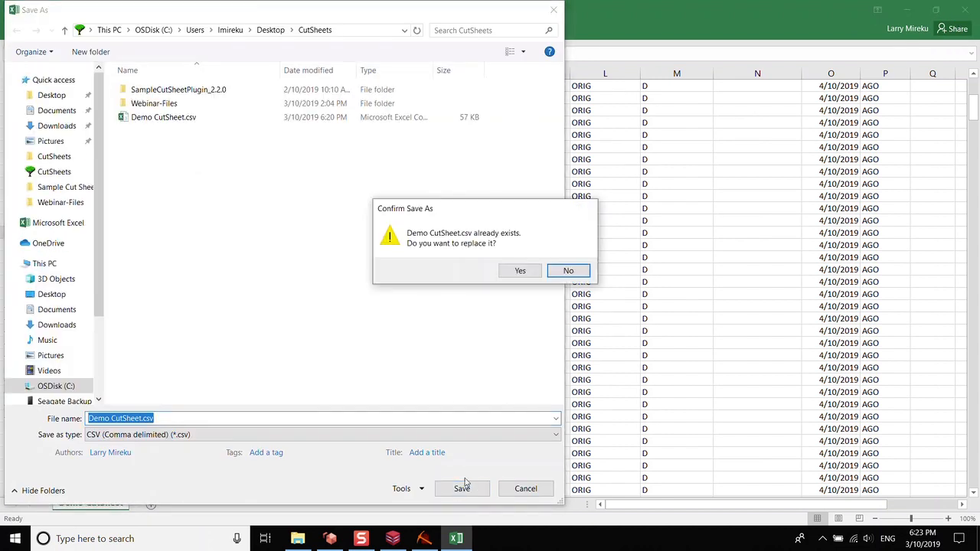
click(520, 272)
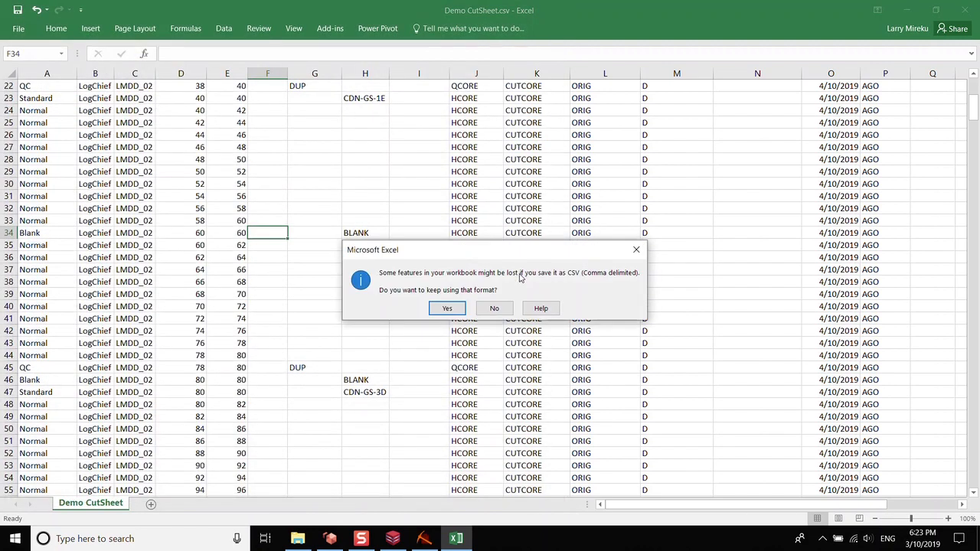
click(447, 309)
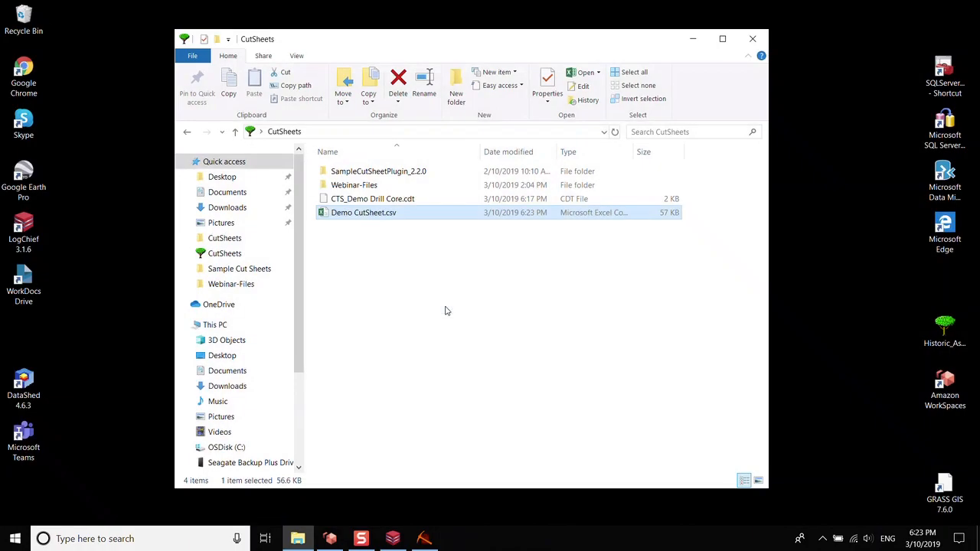
Switch to the Sample Sheet plug-in, clear all data from the sample grid and import Demo CutSheet.csv.
click(481, 292)
click(694, 40)
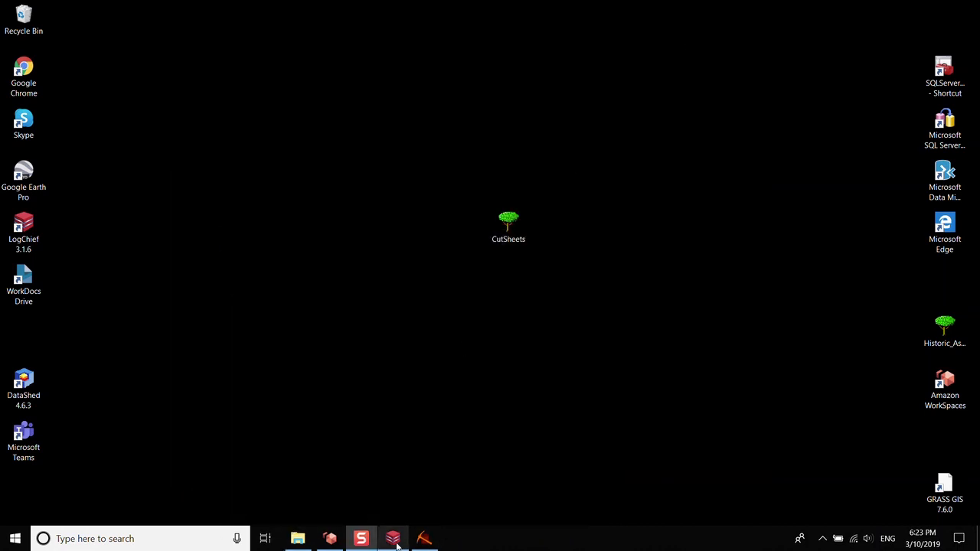
click(423, 540)
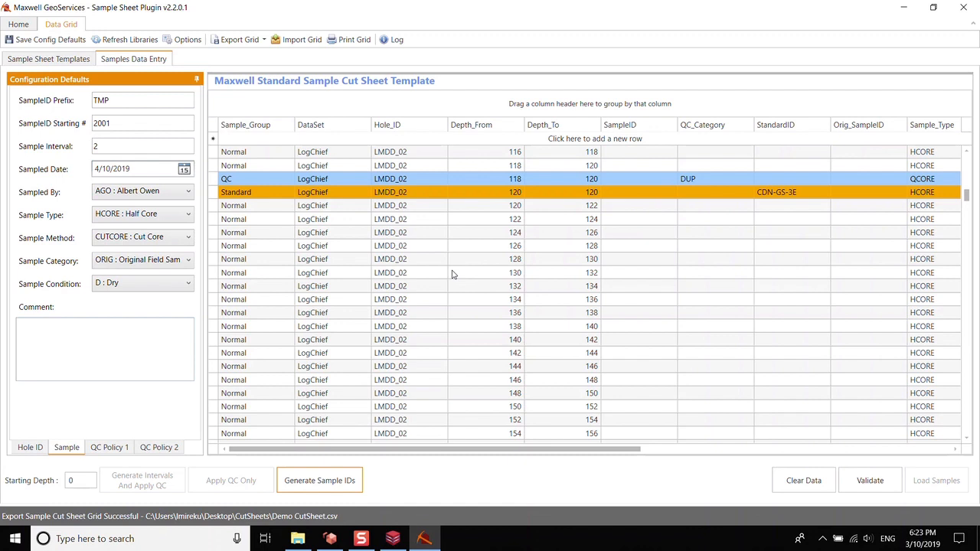
click(806, 482)
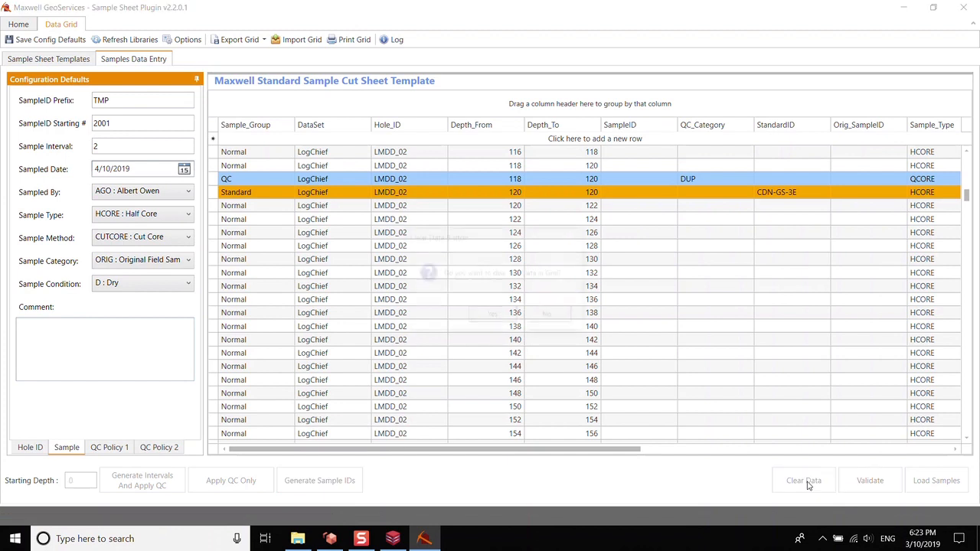
click(493, 316)
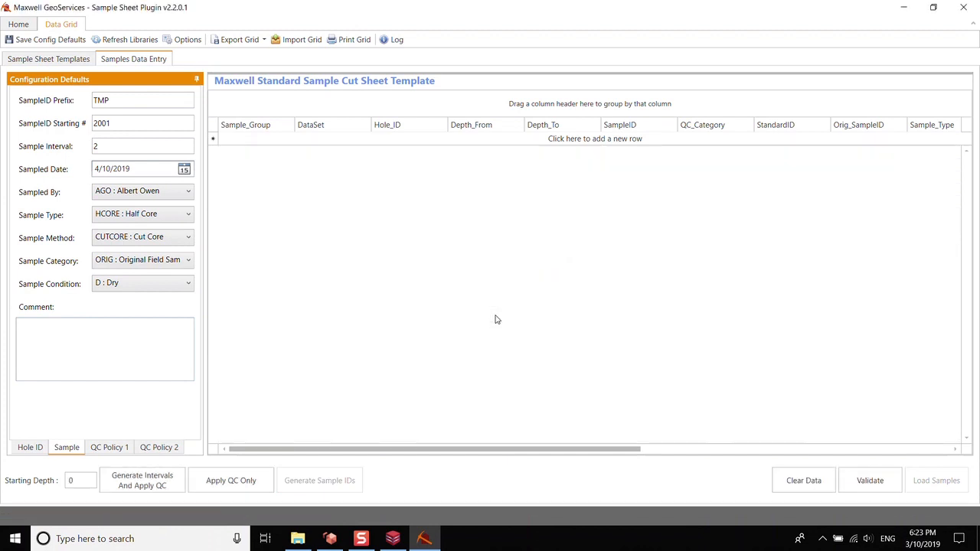
click(298, 40)
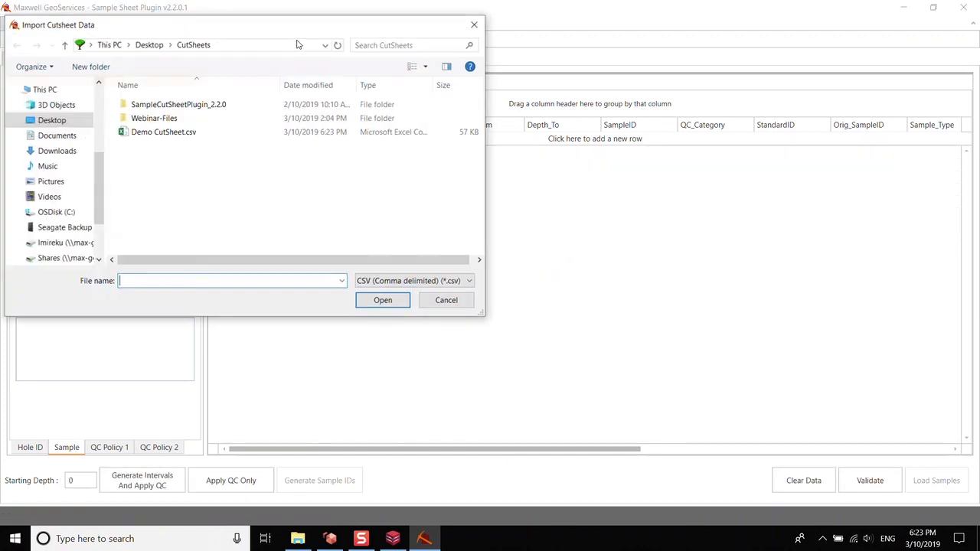
double_click(181, 134)
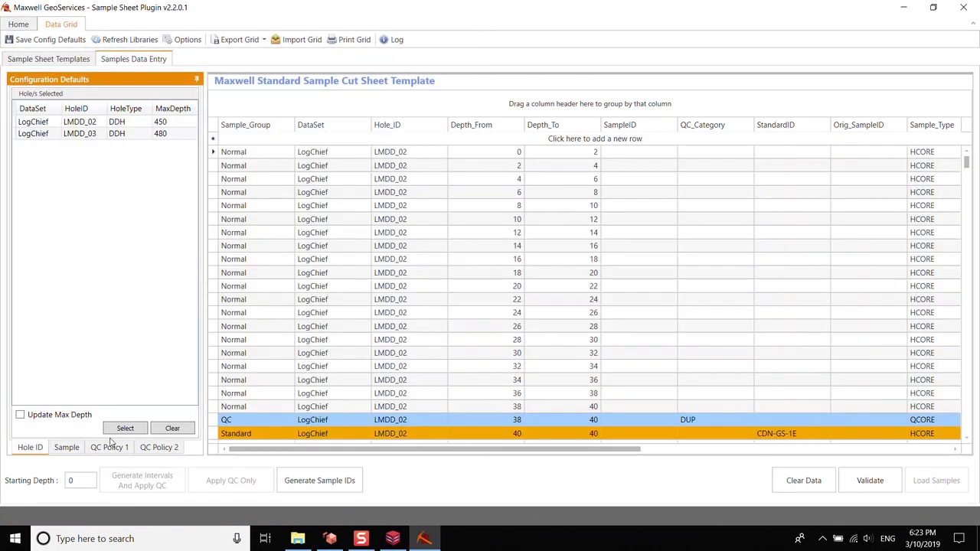
Set the SampleID prefix to CTS and the starting number to 7001, and generate the sample IDs for the imported grid.
click(67, 447)
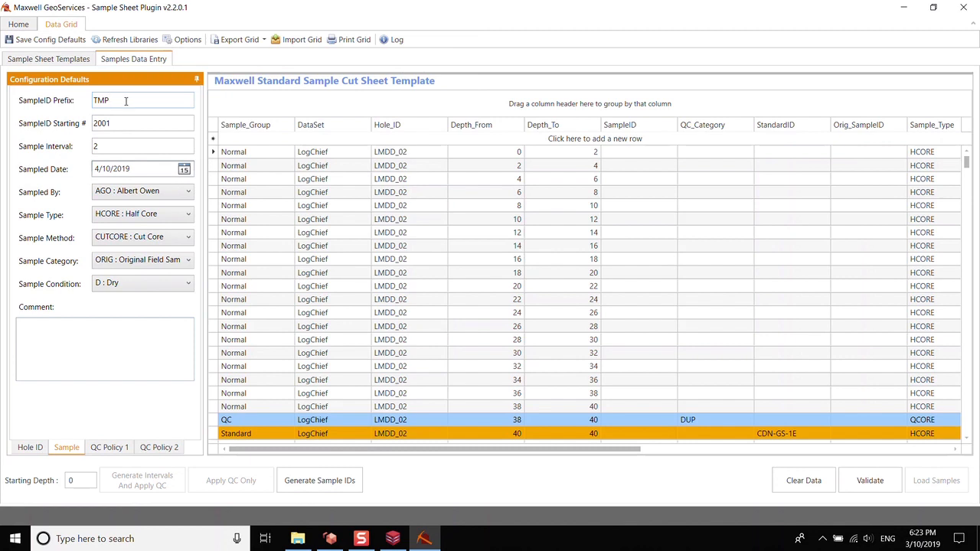
drag(128, 101, 69, 103)
text(CTS)
drag(99, 128, 78, 125)
click(333, 481)
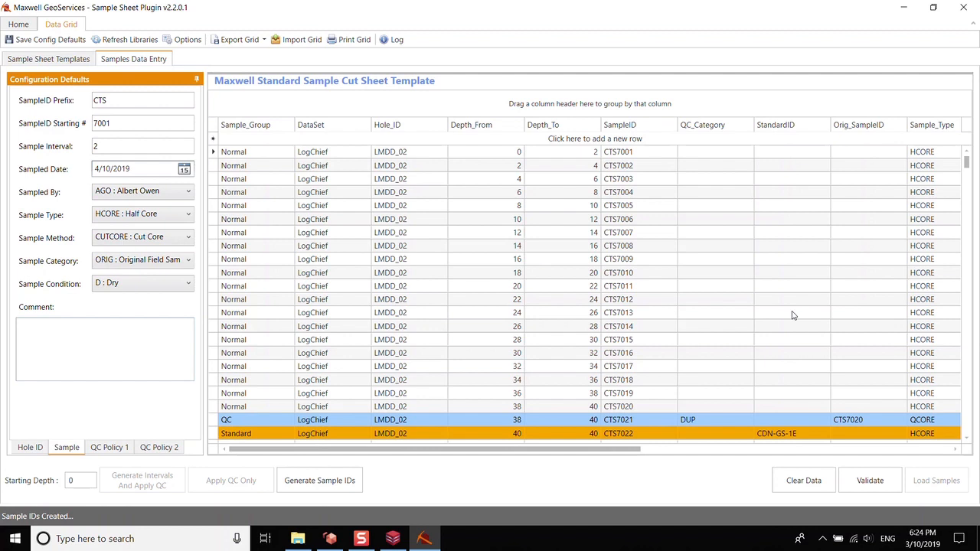
scroll(792, 315, down, 5)
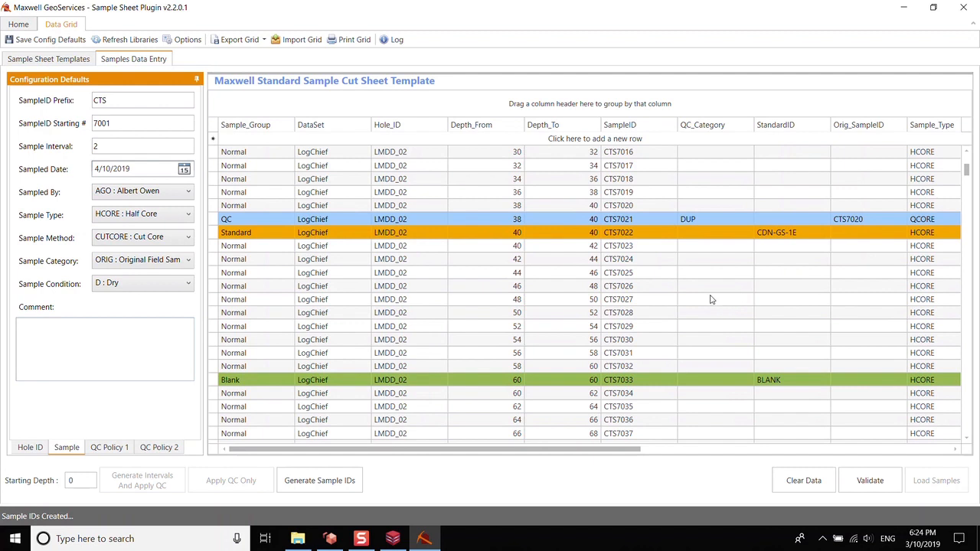
Validate the sample grid and try to load the samples.
click(869, 485)
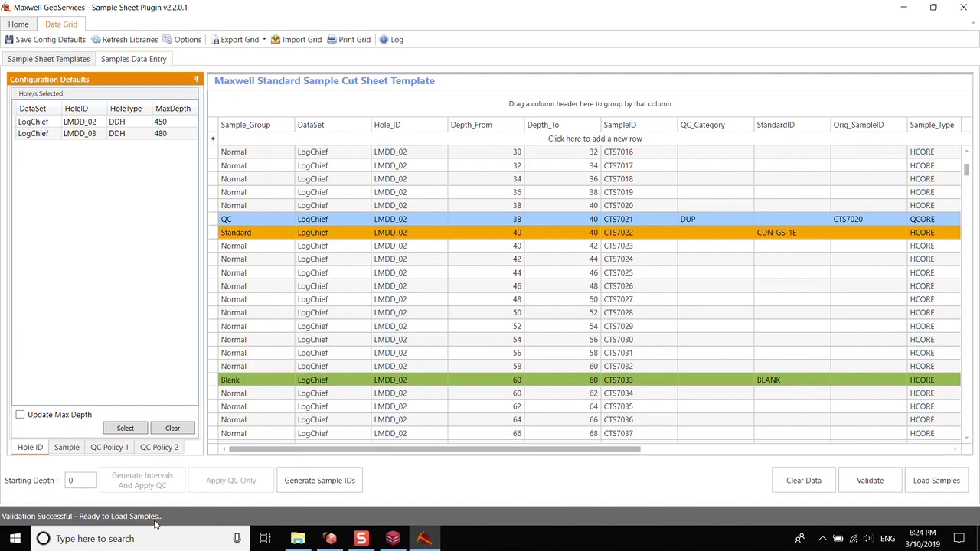
click(883, 480)
click(927, 480)
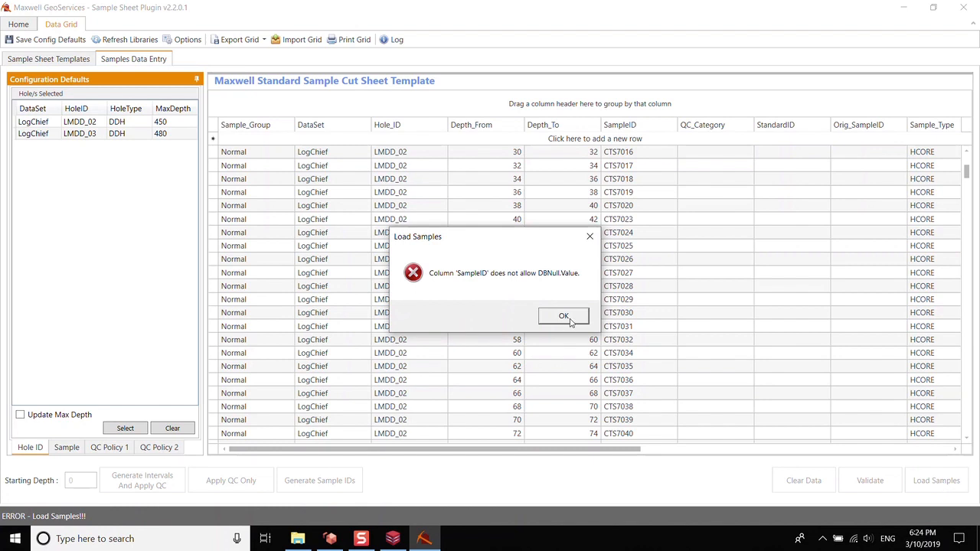
click(563, 316)
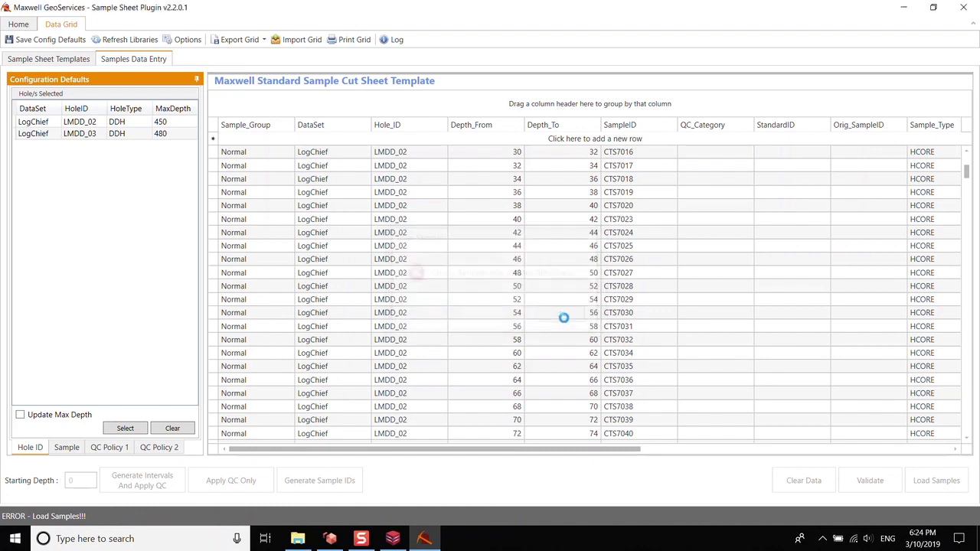
Fill in the missing SampleID of the 0–2 interval of hole LMDD_02 in the data entry grid as CTS7001.
click(969, 133)
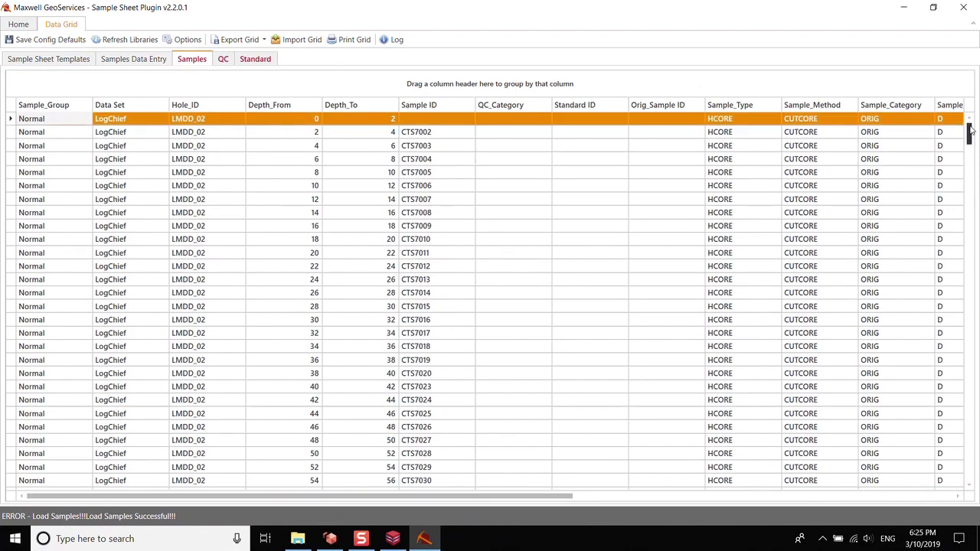
click(429, 123)
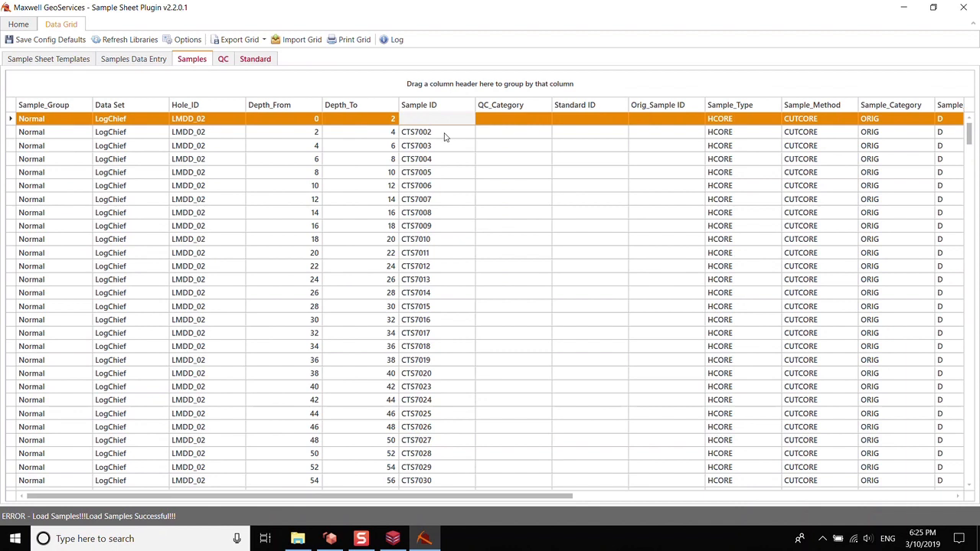
click(448, 134)
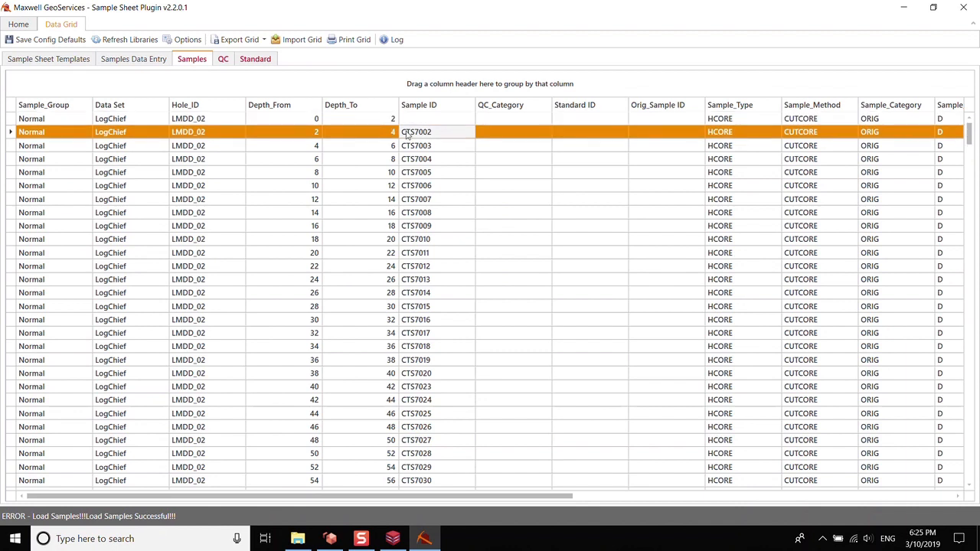
click(415, 122)
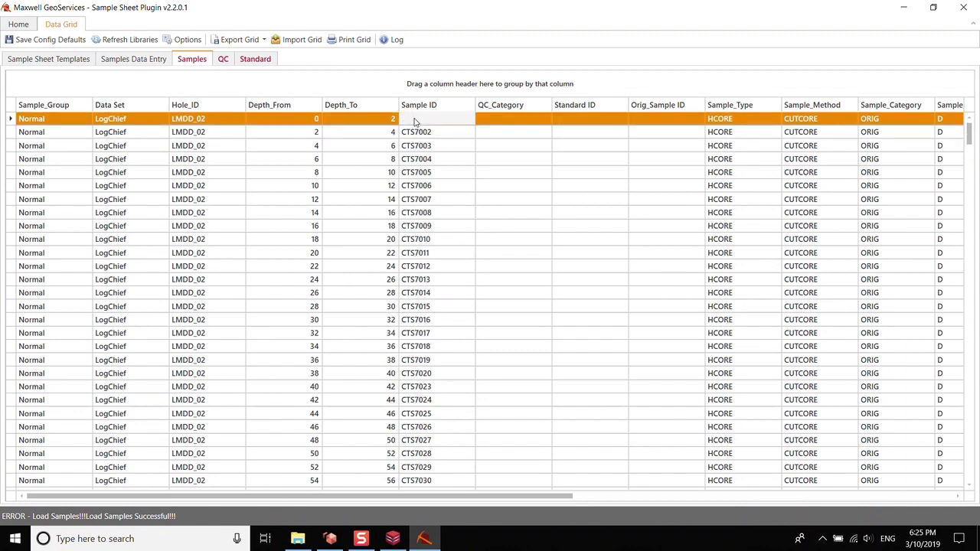
click(115, 60)
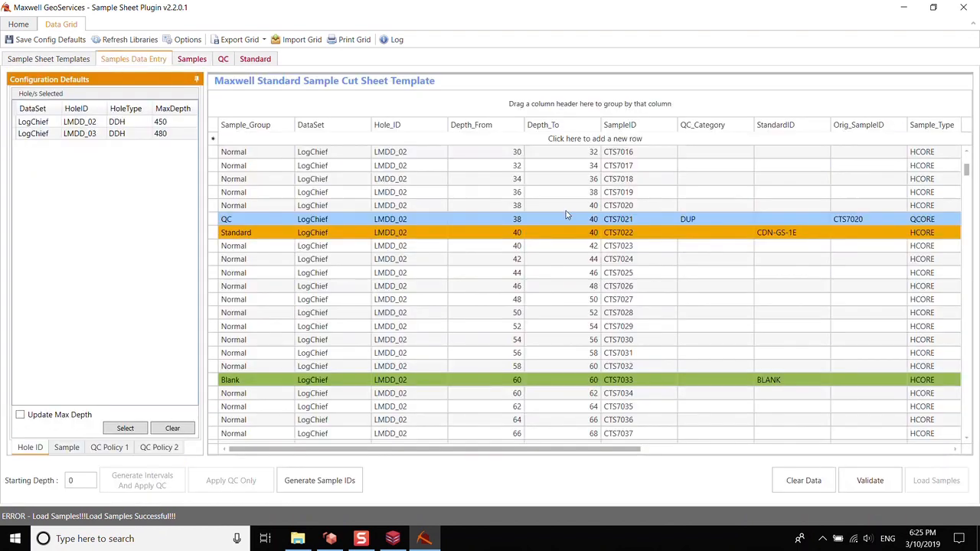
click(968, 170)
drag(969, 169, 966, 157)
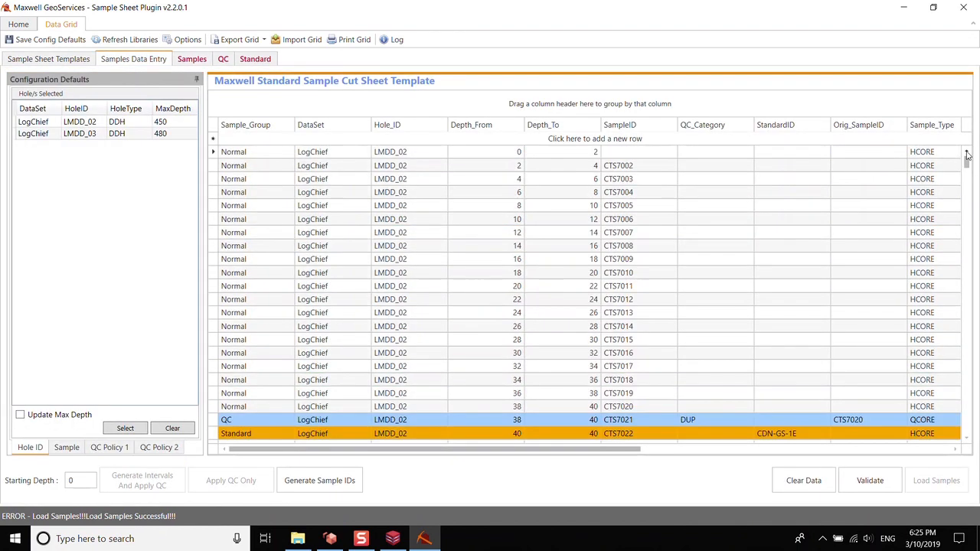
drag(644, 165, 599, 167)
click(643, 154)
text(CTS7002)
click(649, 165)
Validate and load the corrected sample grid, and review the loaded Samples, QC and Standard records.
click(878, 487)
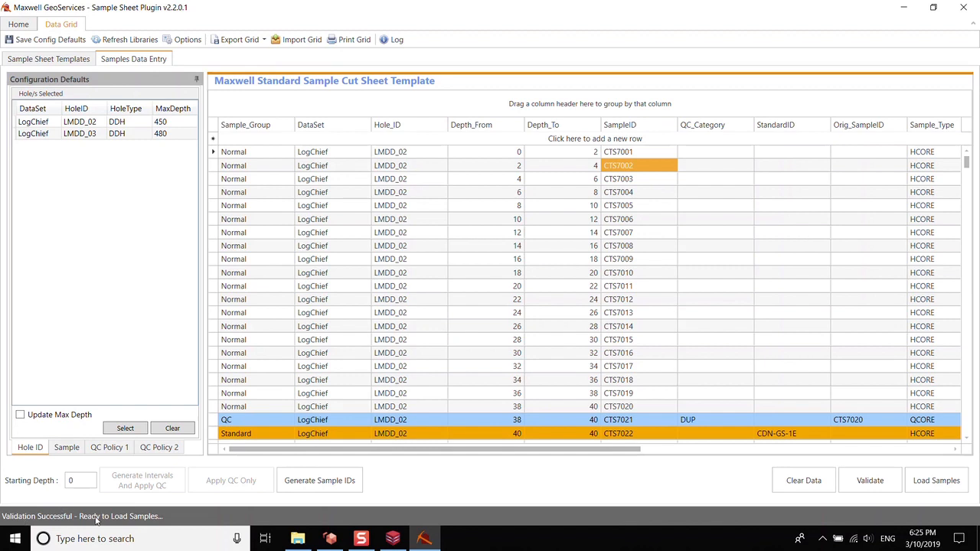
click(938, 480)
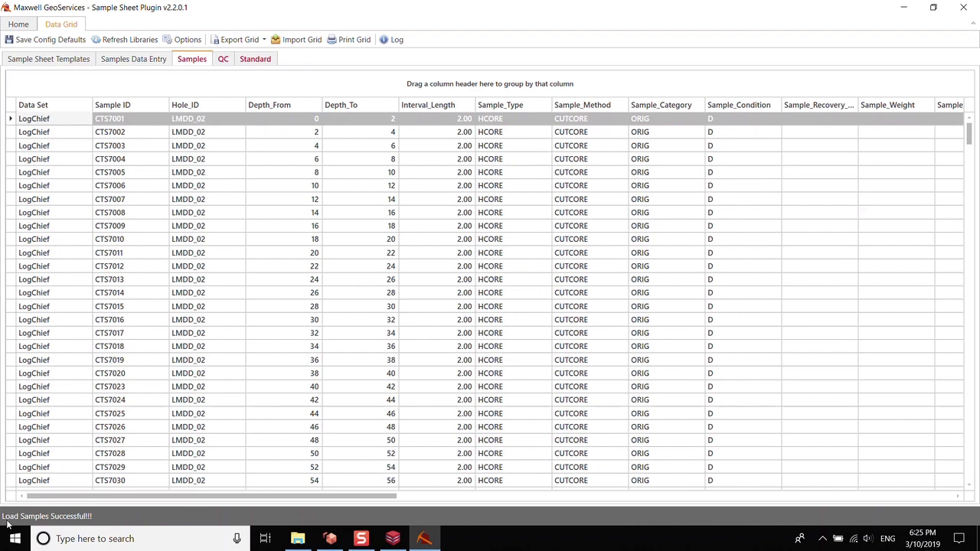
click(113, 61)
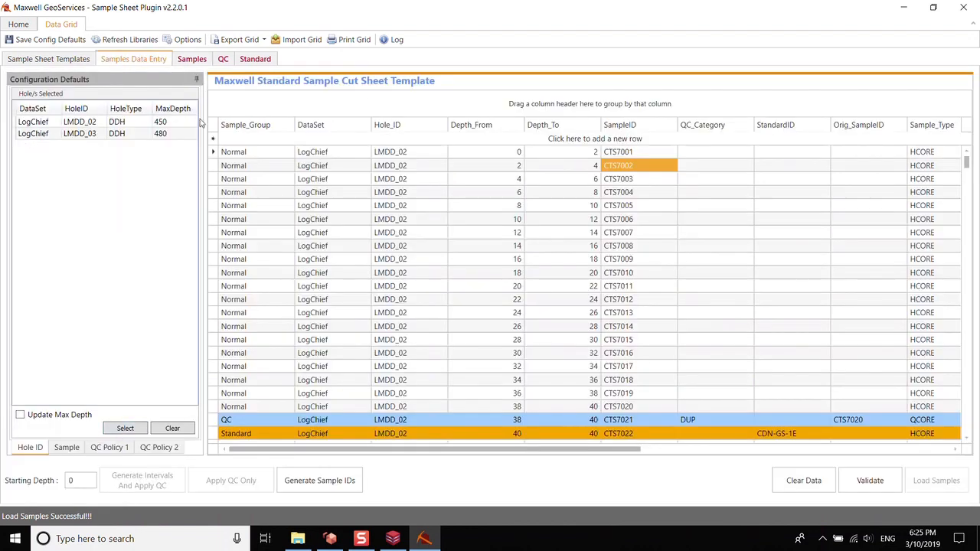
click(191, 61)
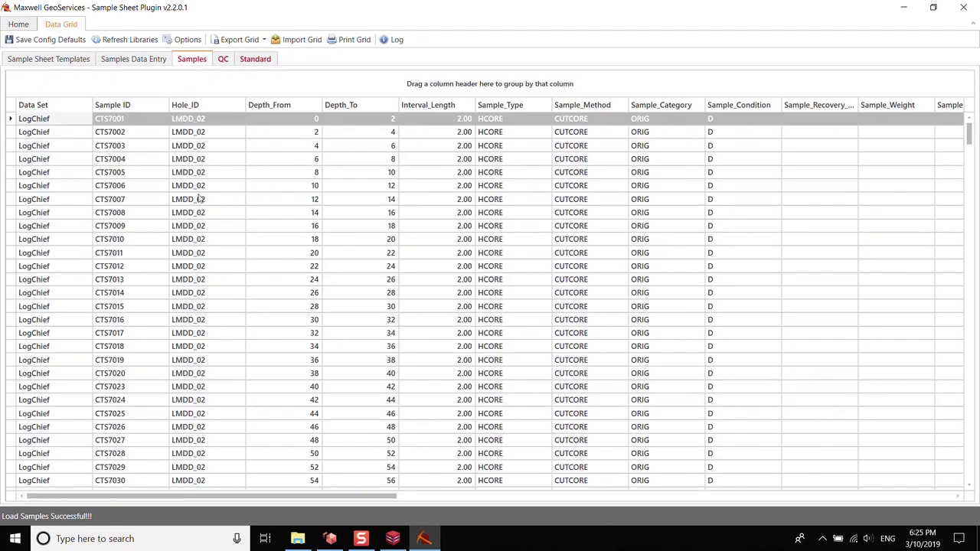
click(222, 60)
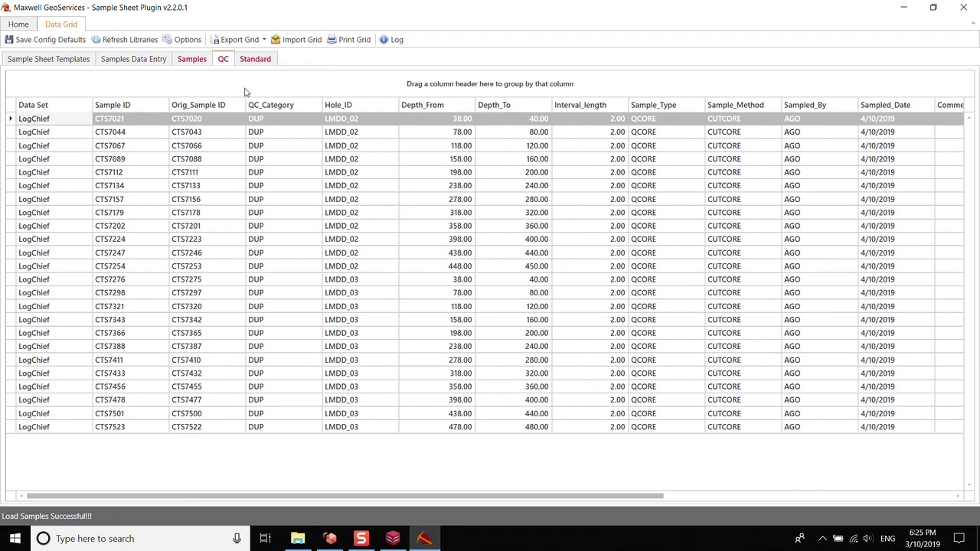
click(256, 61)
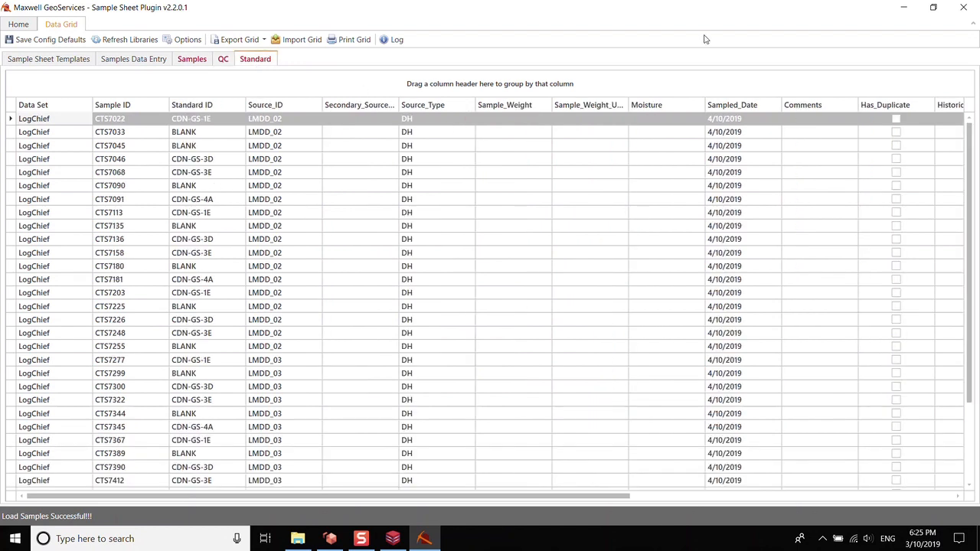
Close the Sample Cut Sheet plug-in and open the Sampling group of the Diamond Drilling profile in LogChief.
click(962, 7)
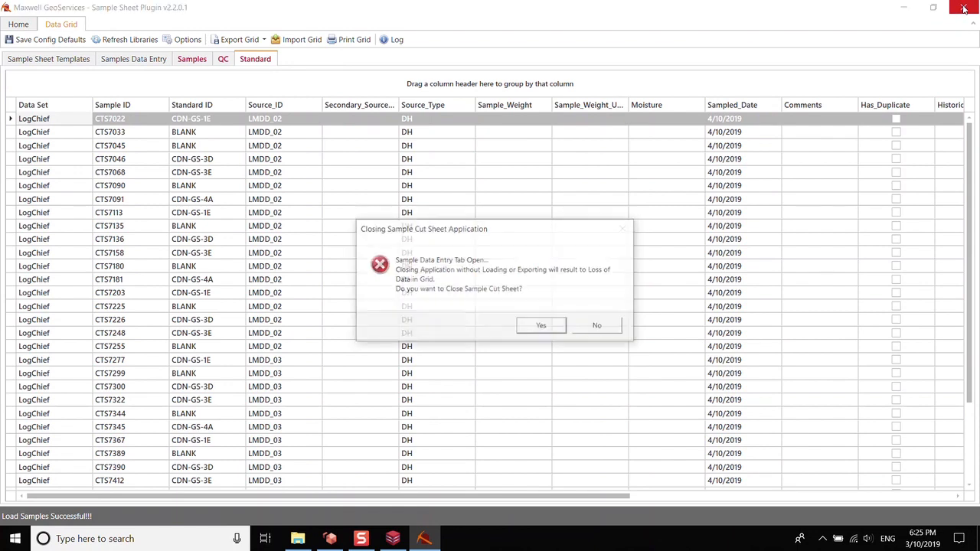
click(543, 327)
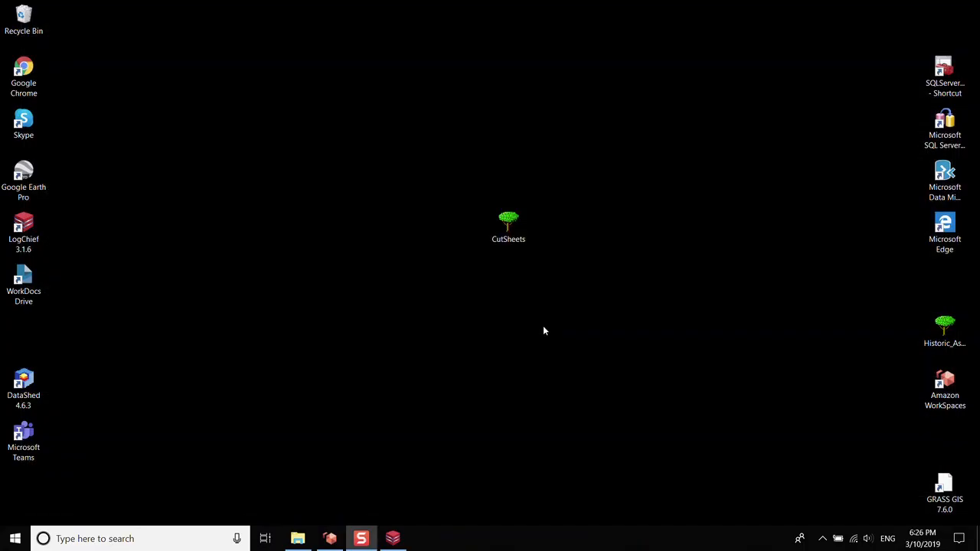
click(393, 539)
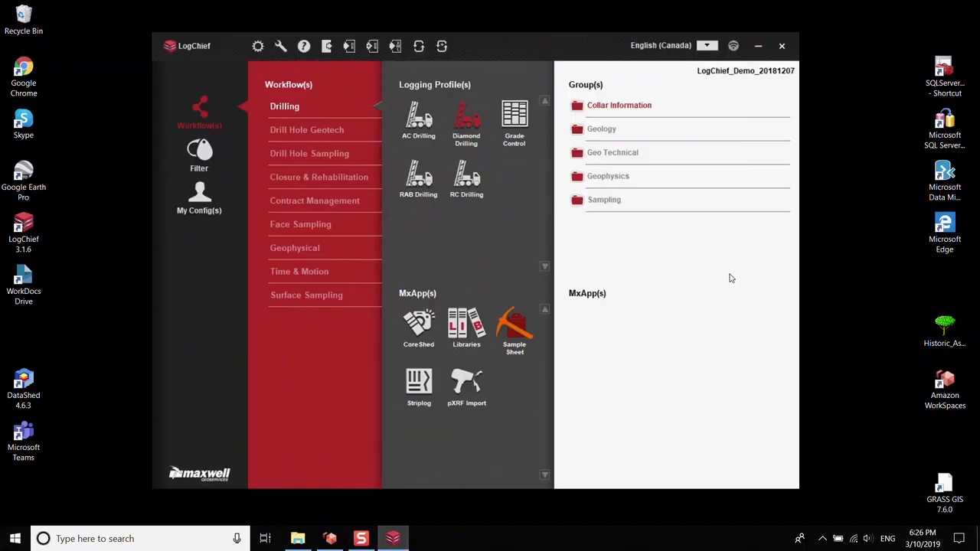
click(611, 200)
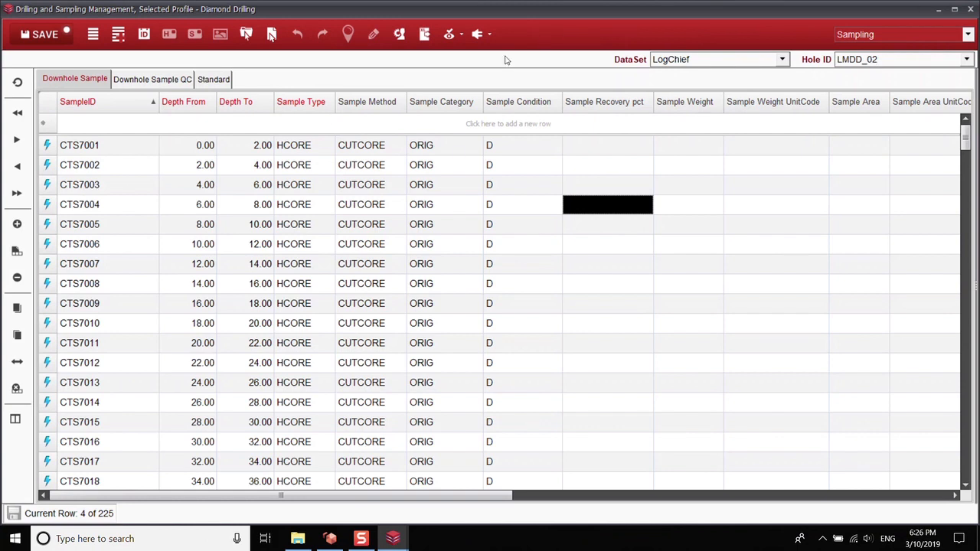
Review the loaded Downhole Sample QC and Standard records for hole LMDD_02, and return to its Downhole Sample records.
click(151, 80)
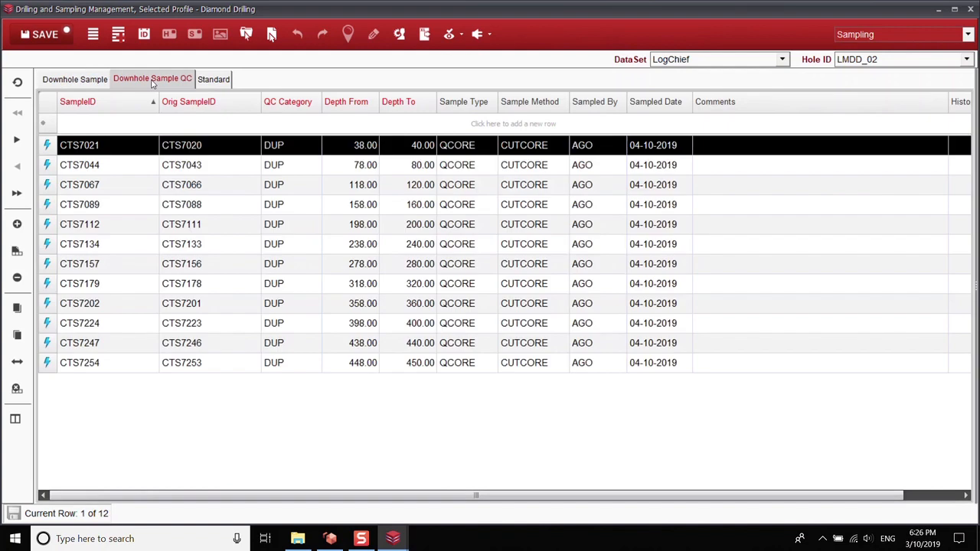
click(212, 80)
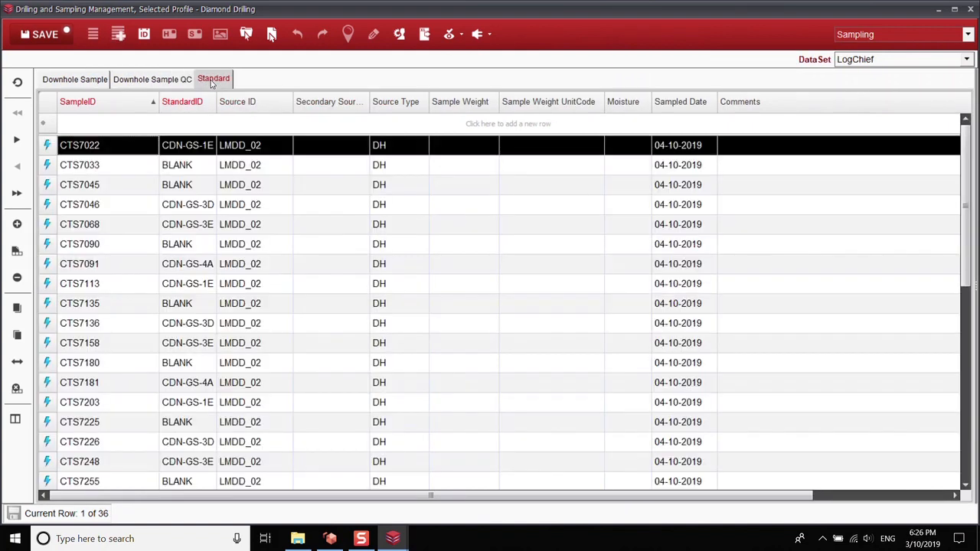
click(88, 85)
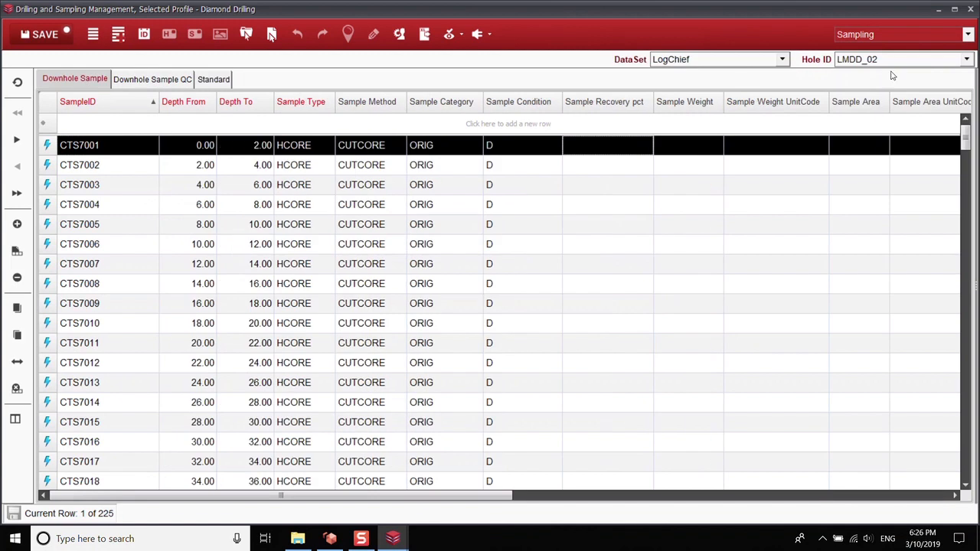
Switch to hole LMDD_03 and review its Downhole Sample and Downhole Sample QC records, as well as the Standard records.
click(967, 60)
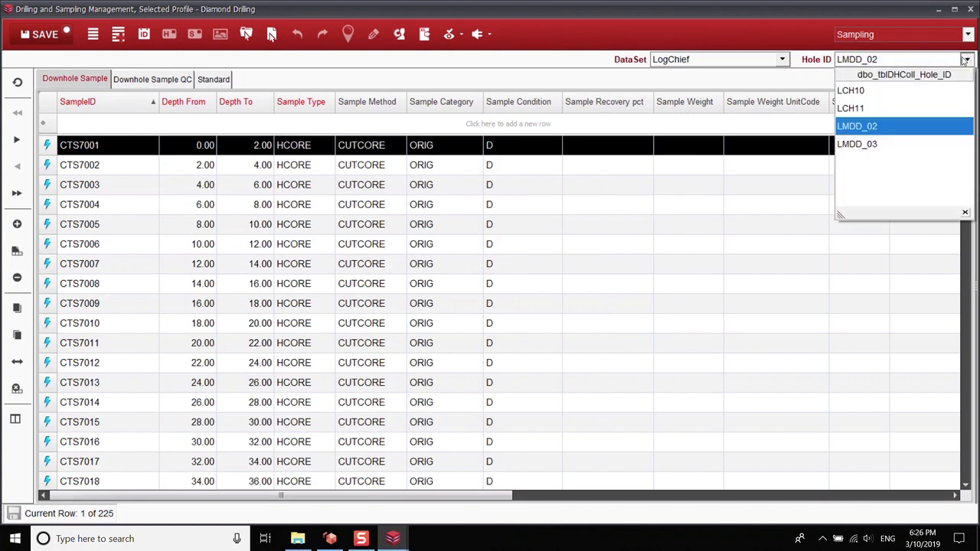
click(855, 144)
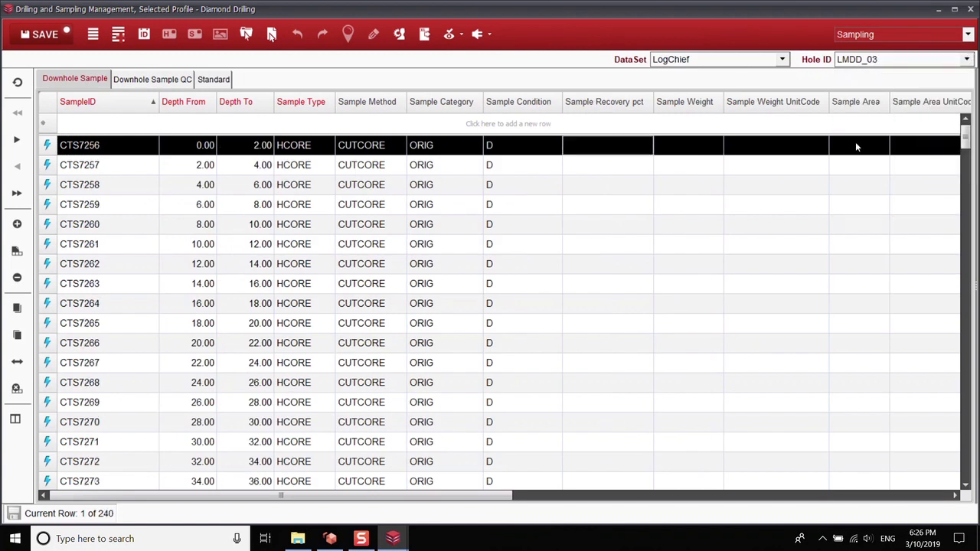
click(143, 81)
click(212, 80)
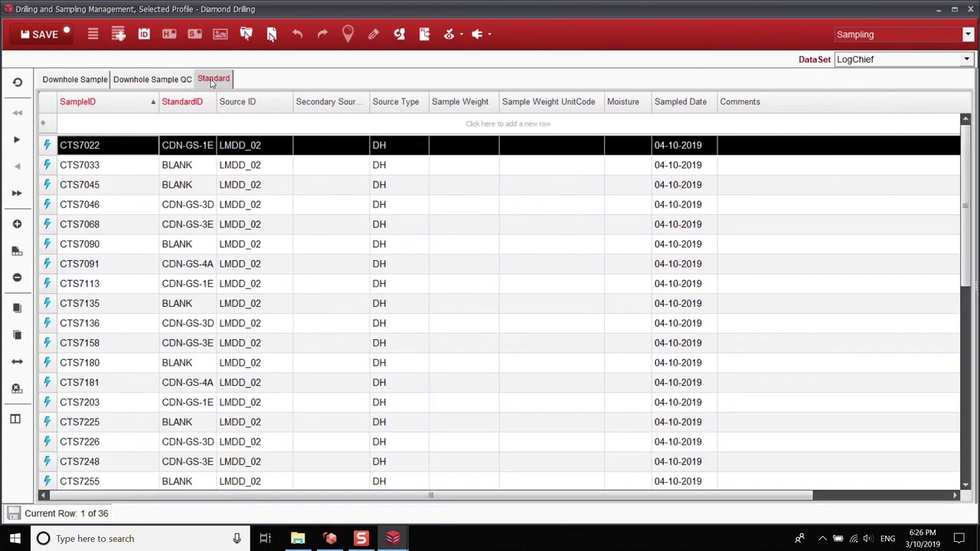